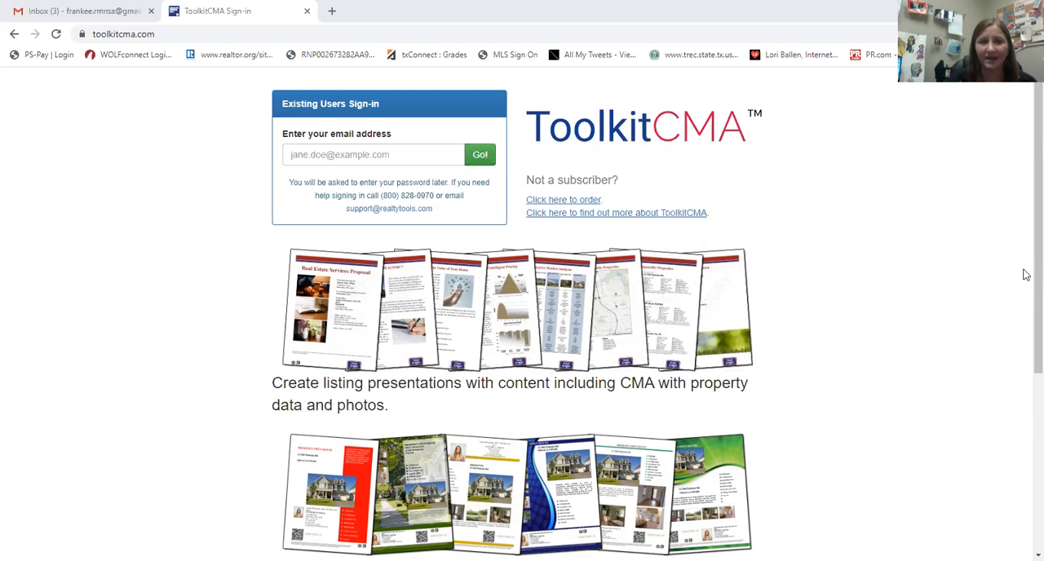
drag(1025, 271, 1022, 425)
drag(1025, 311, 1025, 184)
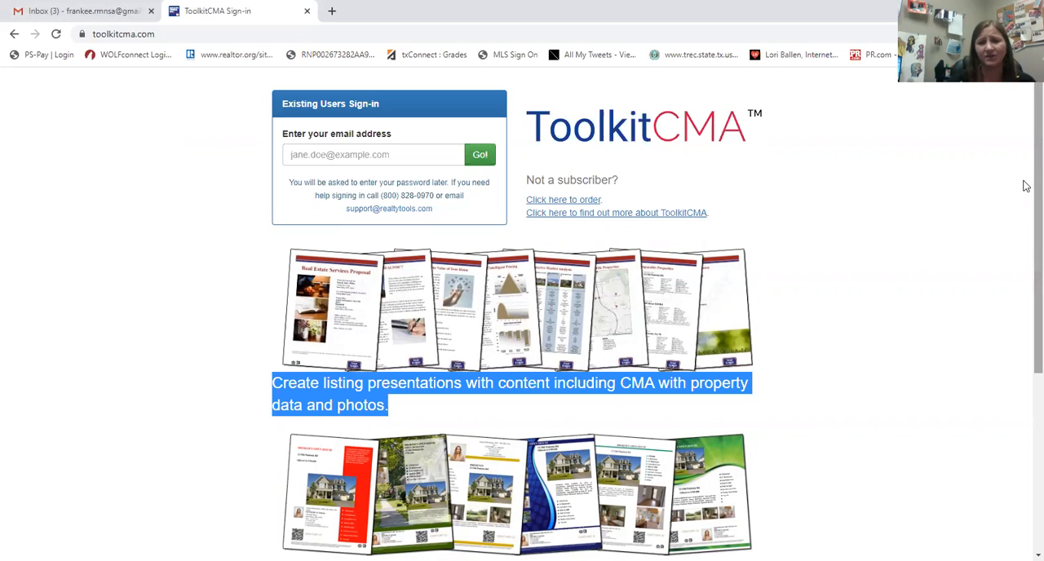
click(847, 289)
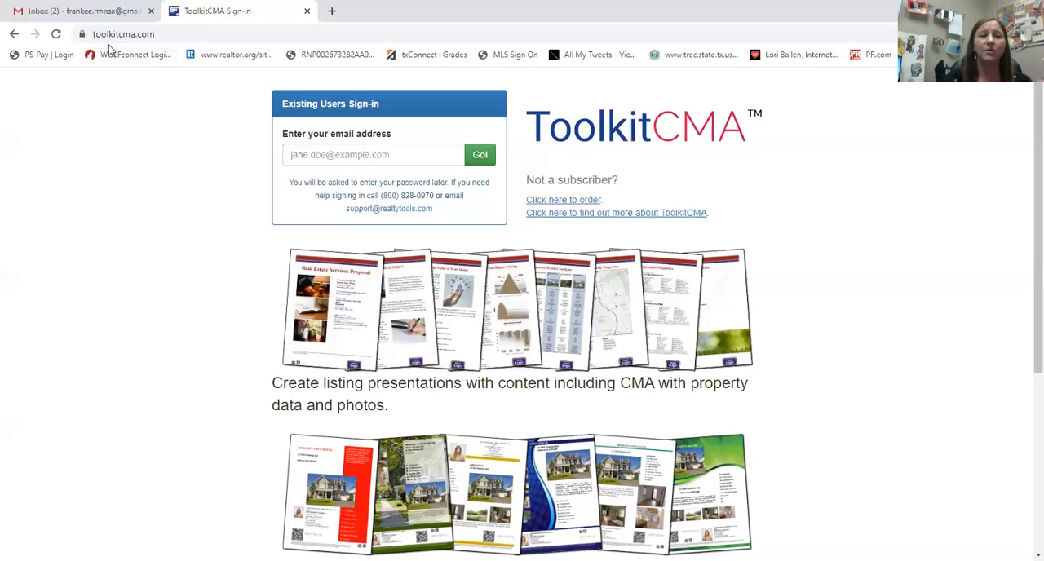
Sign in with the account email address and password, and enter the free demo account for training purposes.
click(310, 157)
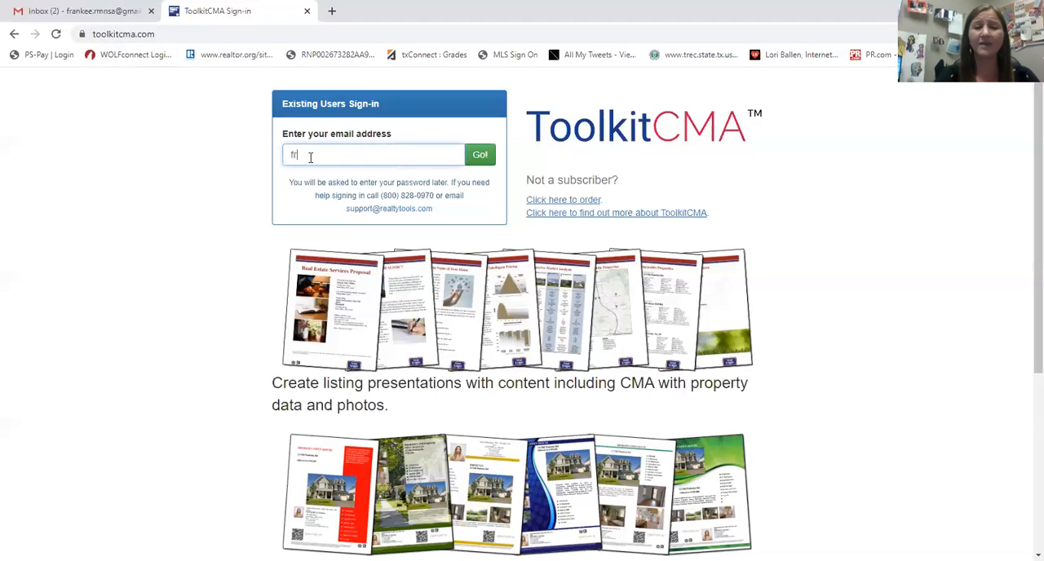
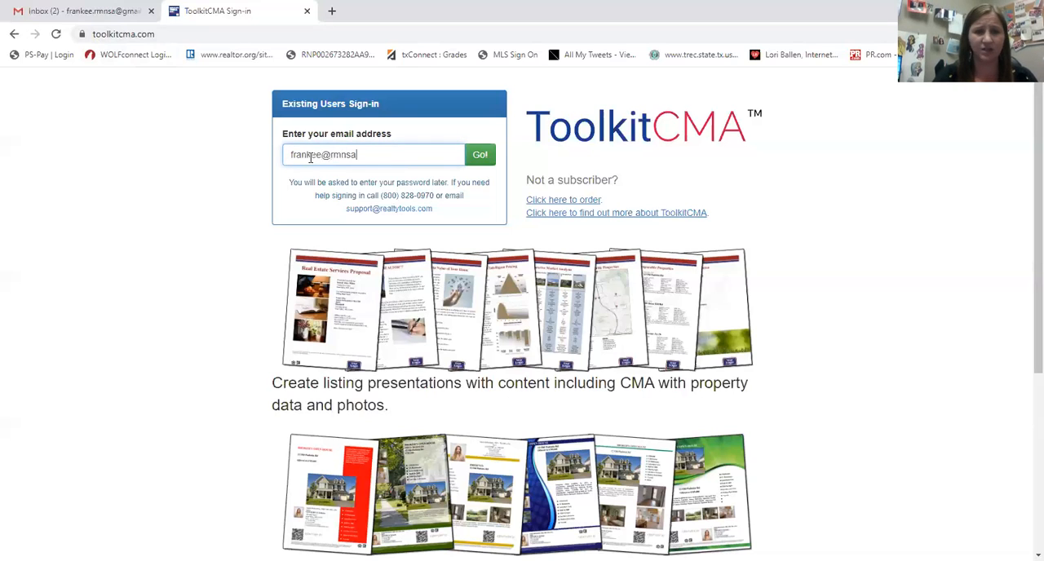
key(Return)
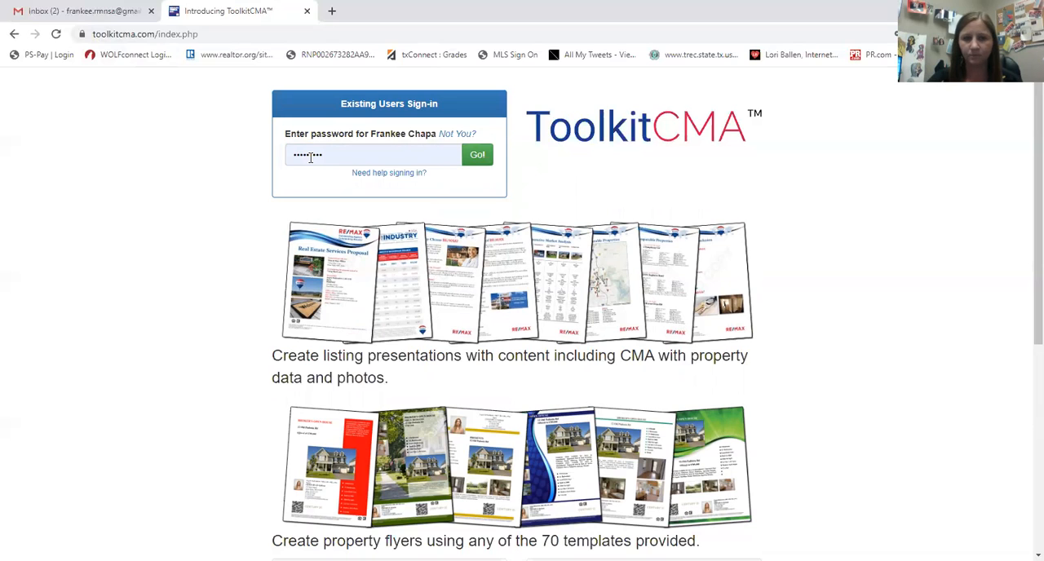
click(478, 159)
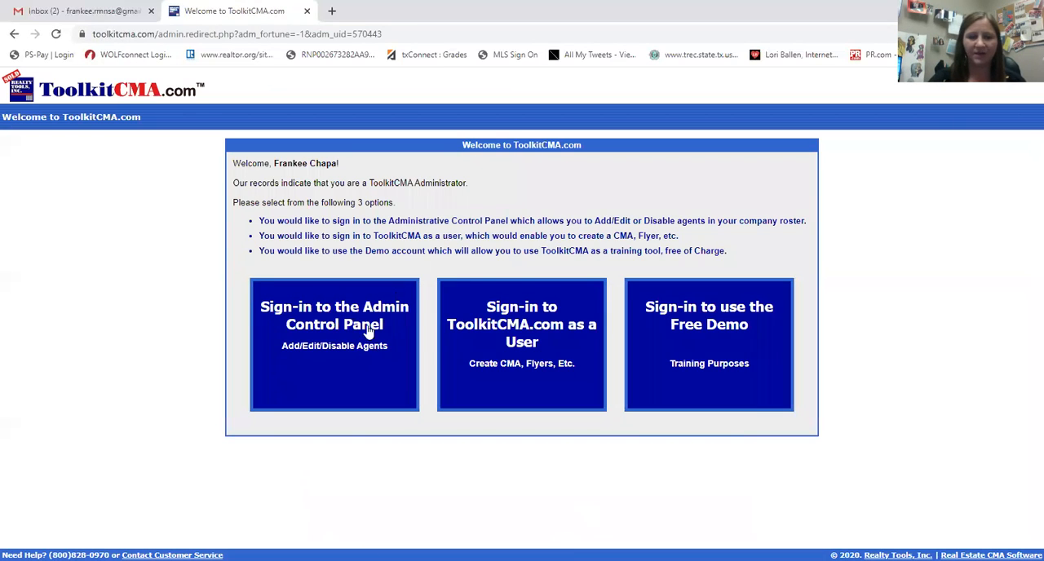
click(749, 335)
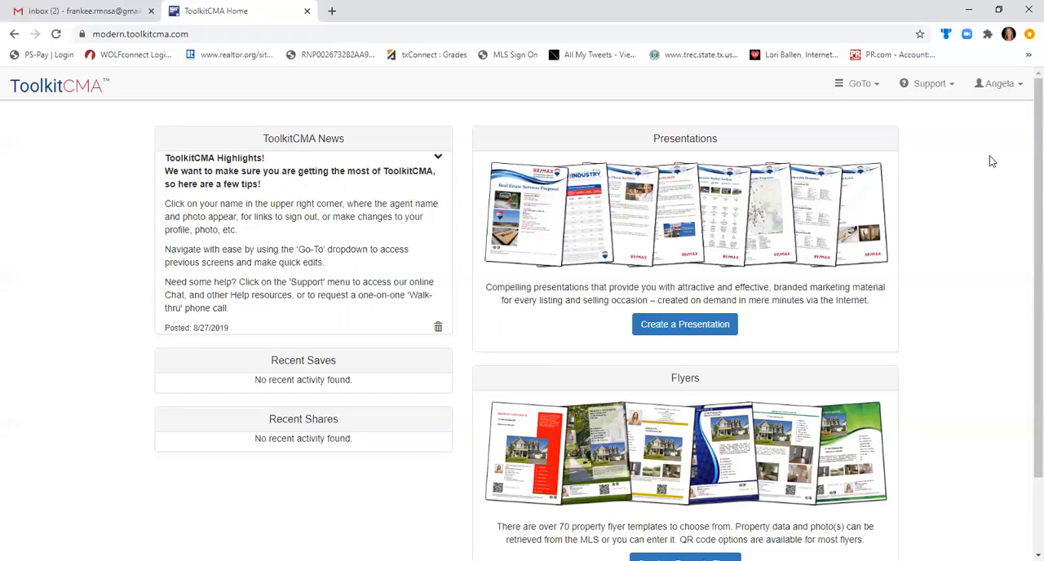
Review the Agent Profile's personal, company and additional contact fields, and close it without saving.
click(999, 89)
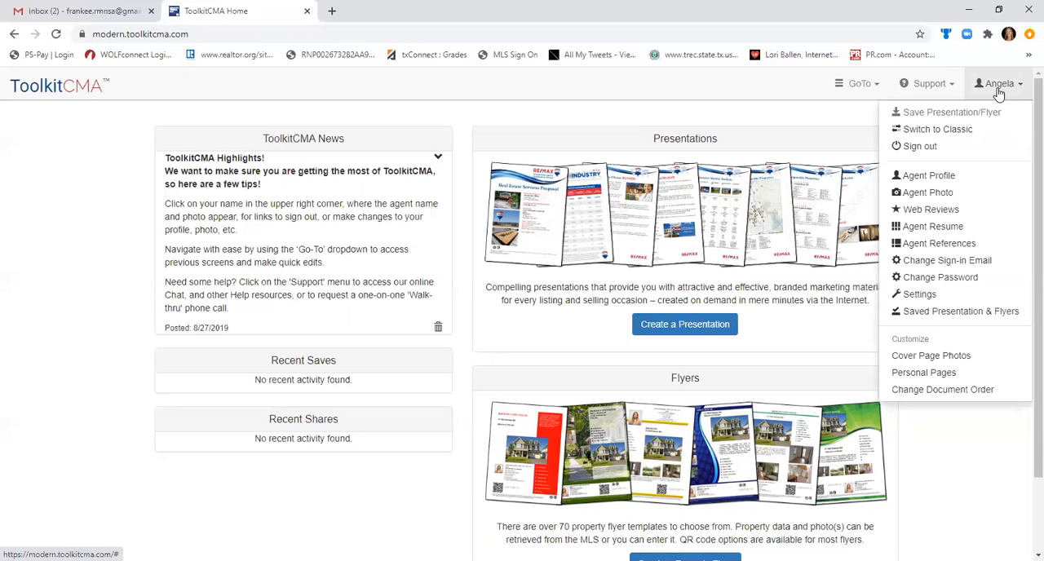
click(930, 177)
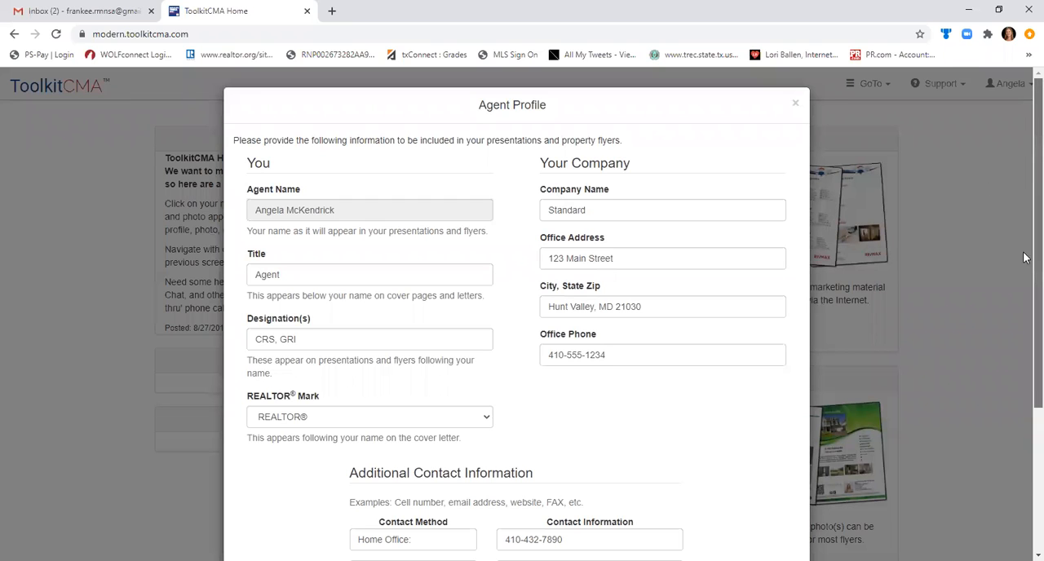
scroll(1025, 275, down, 2)
scroll(1026, 275, down, 3)
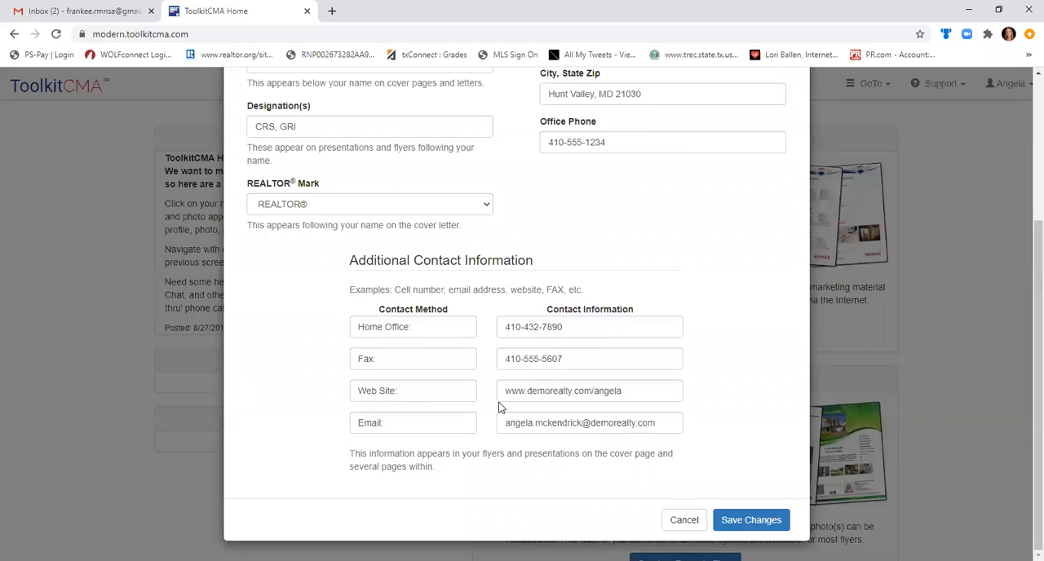
click(683, 520)
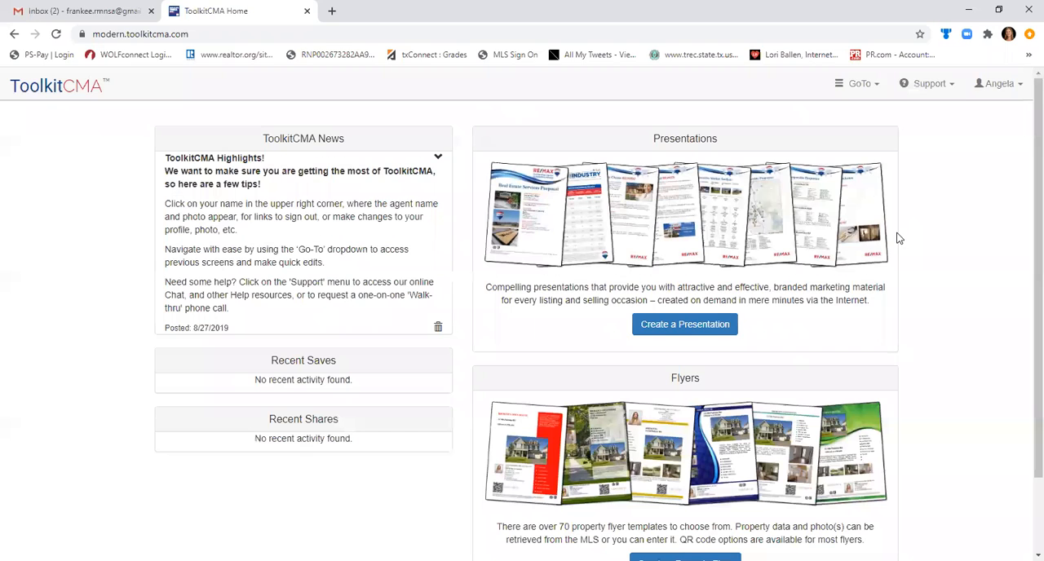
View the settings for linking web reviews and the page for editing the agent's customer references.
click(999, 85)
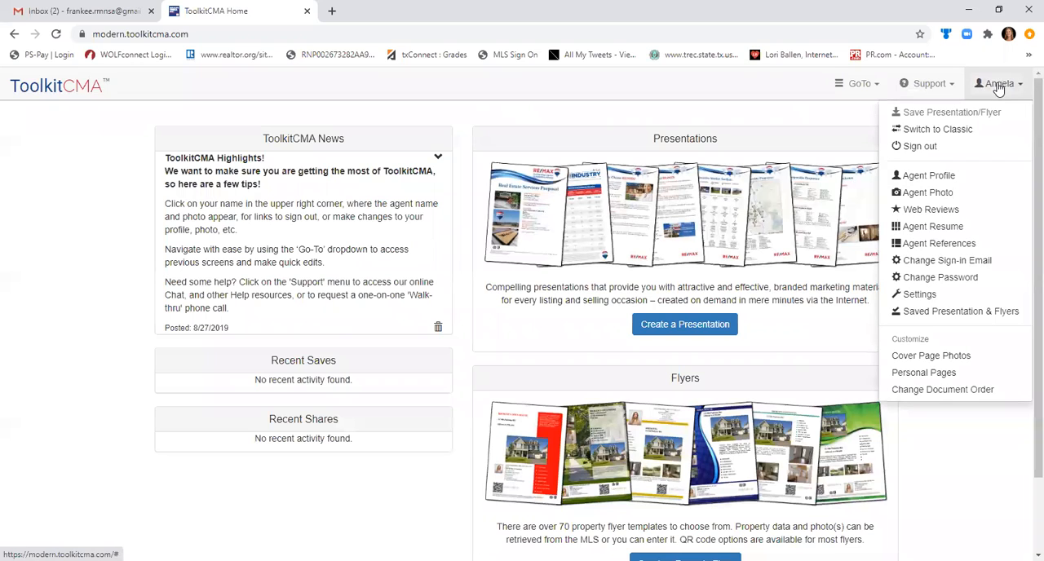
click(939, 210)
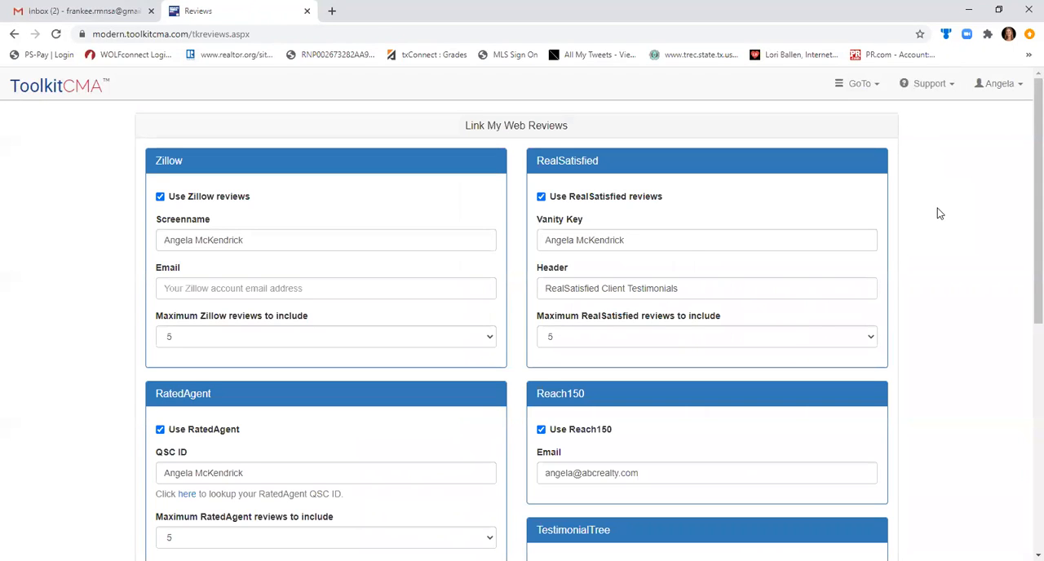
mouse_move(1023, 168)
mouse_down()
mouse_move(1024, 291)
mouse_move(1026, 177)
mouse_up()
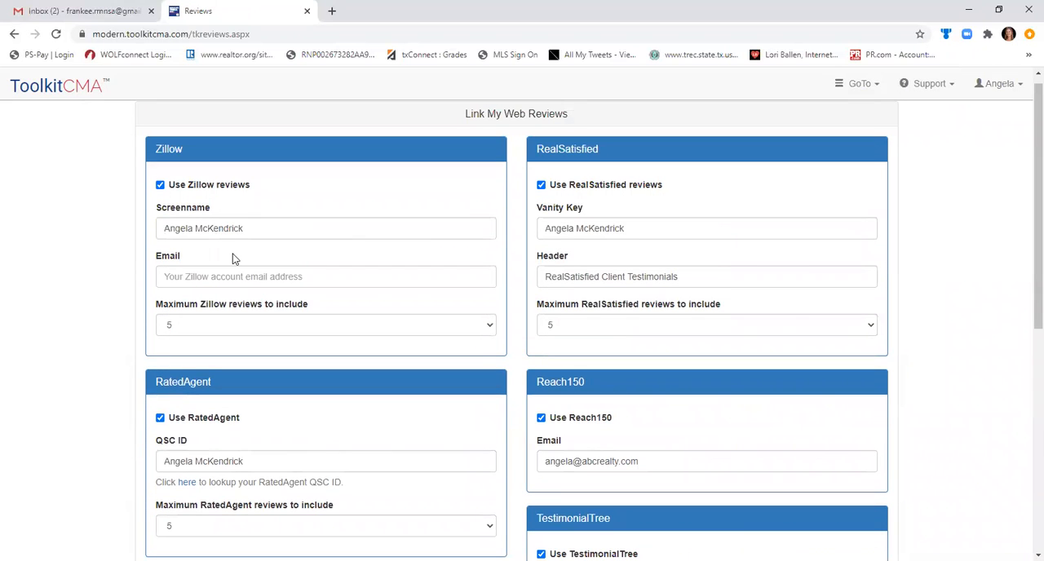
drag(1025, 196, 1026, 147)
scroll(1025, 364, down, 2)
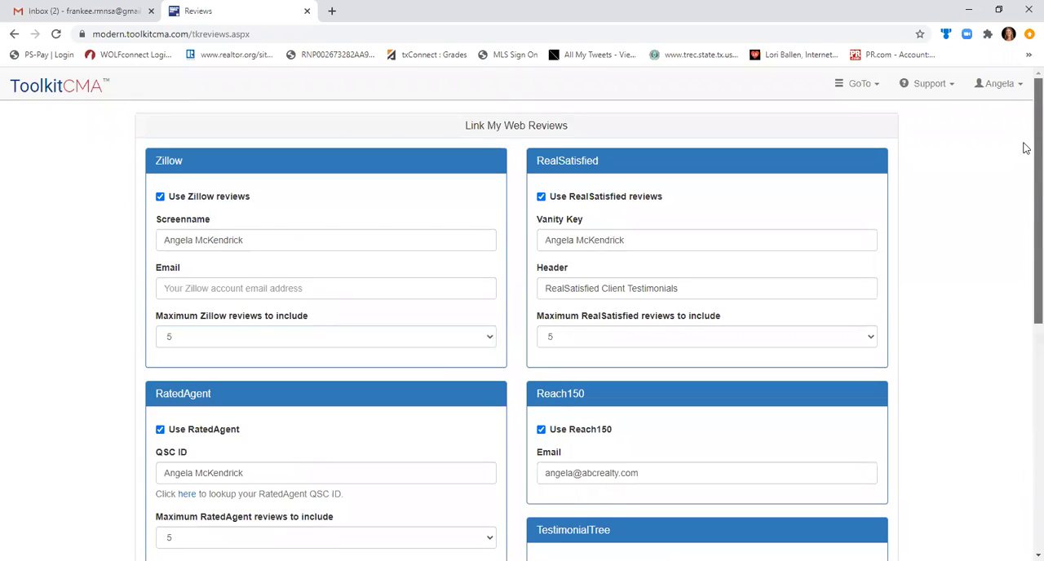
click(999, 85)
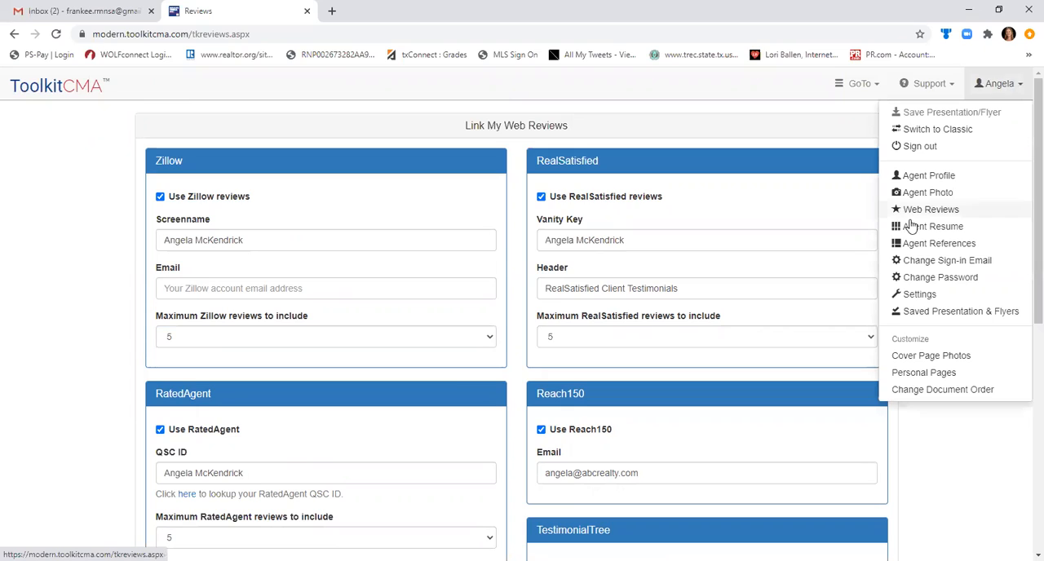
click(916, 246)
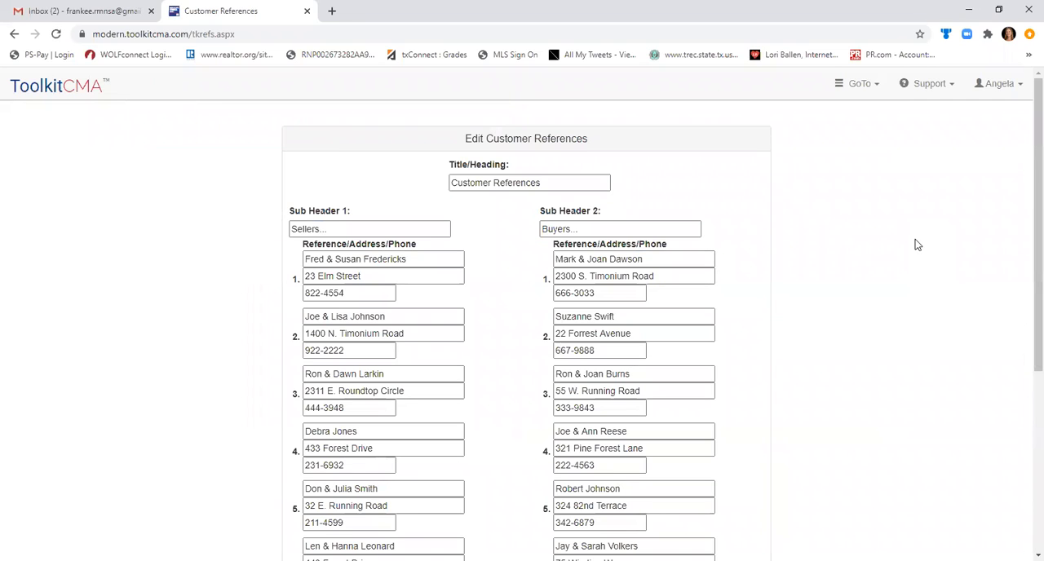
Change Cover Photo 1 to the house with the American flag and Cover Photo 2 to the illuminated house with a pool.
click(1012, 93)
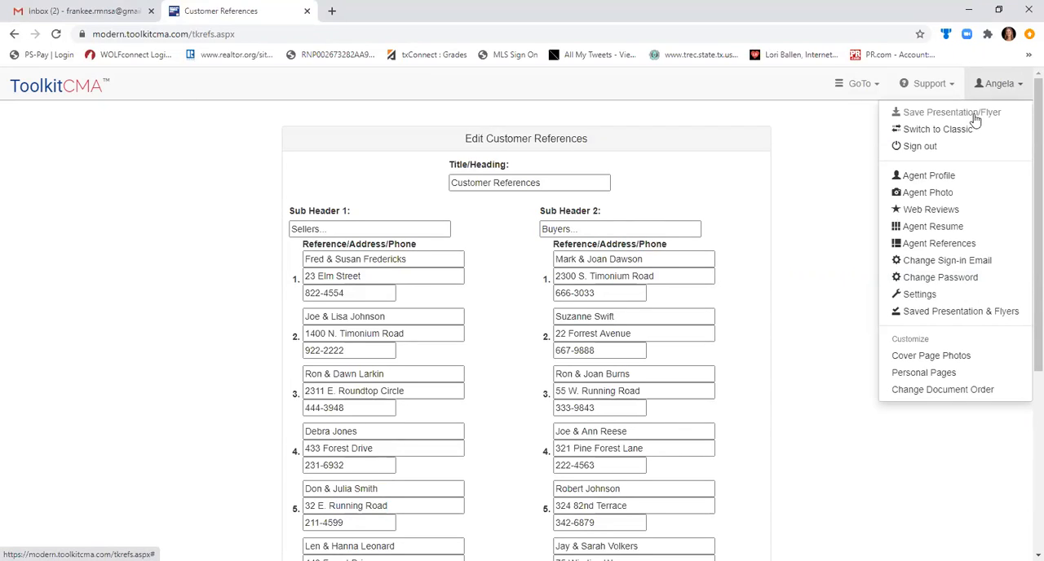
click(914, 363)
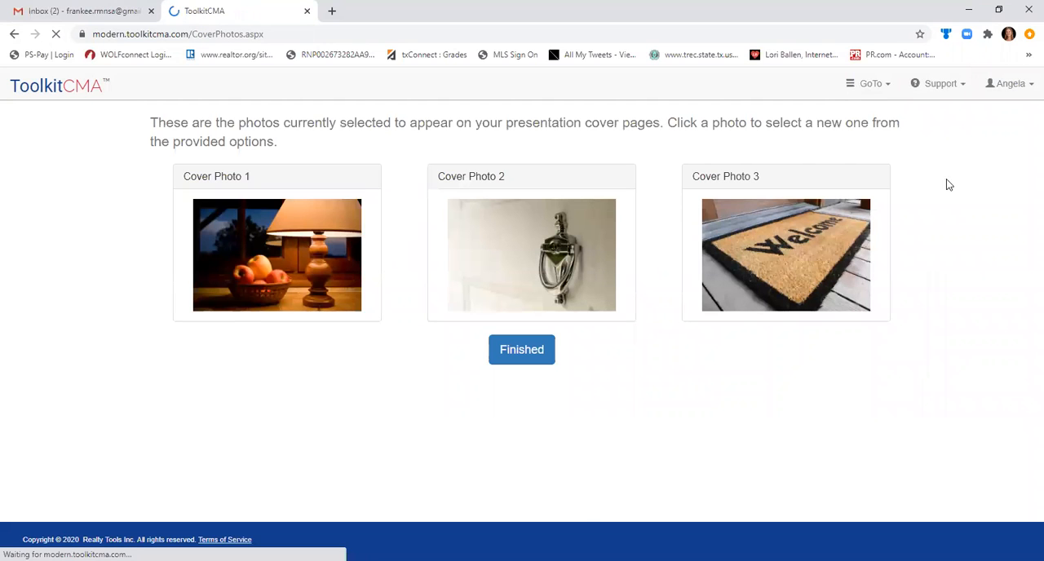
click(1015, 84)
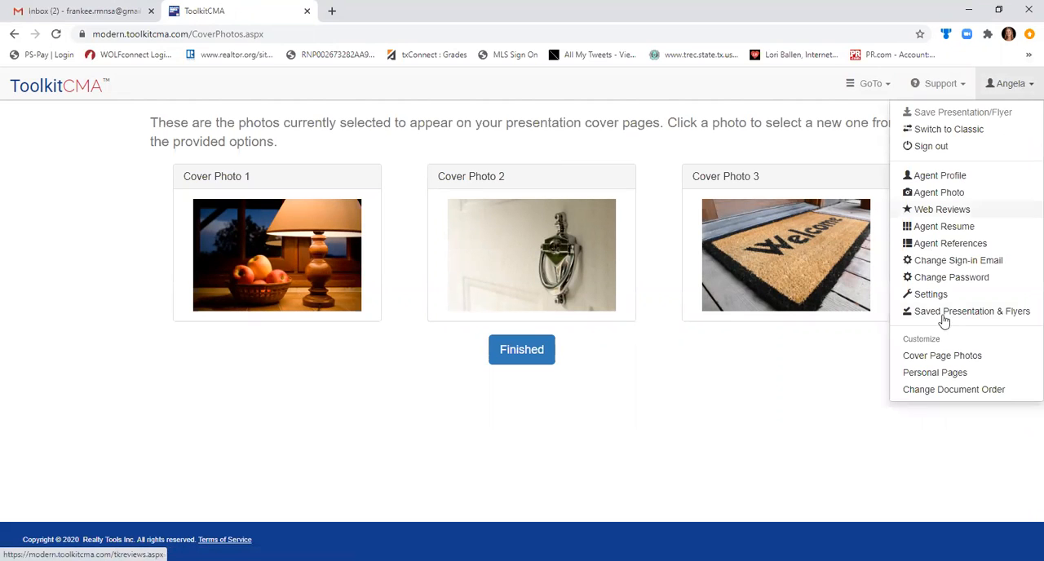
click(303, 237)
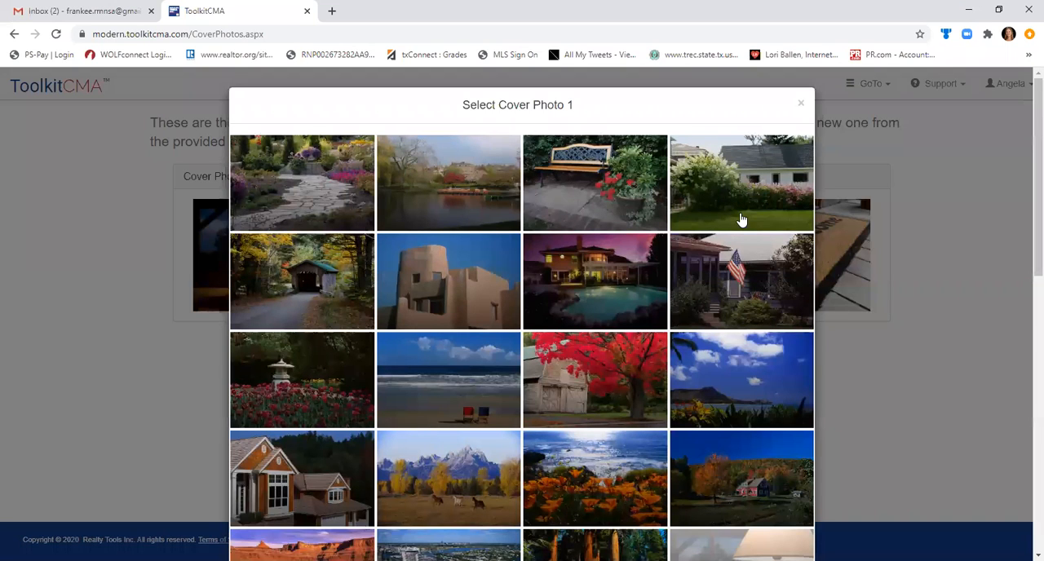
click(735, 290)
click(549, 276)
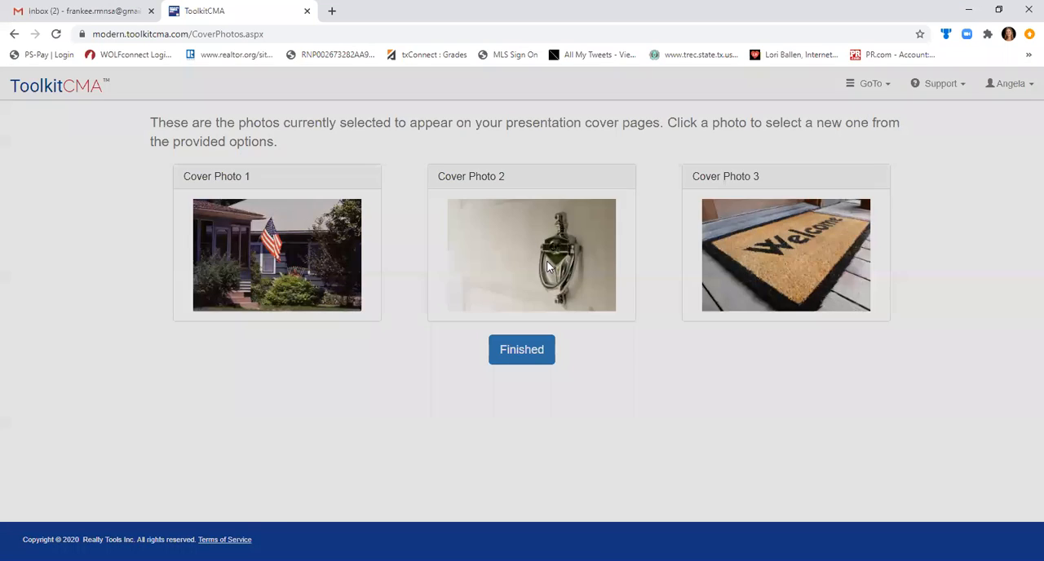
click(579, 286)
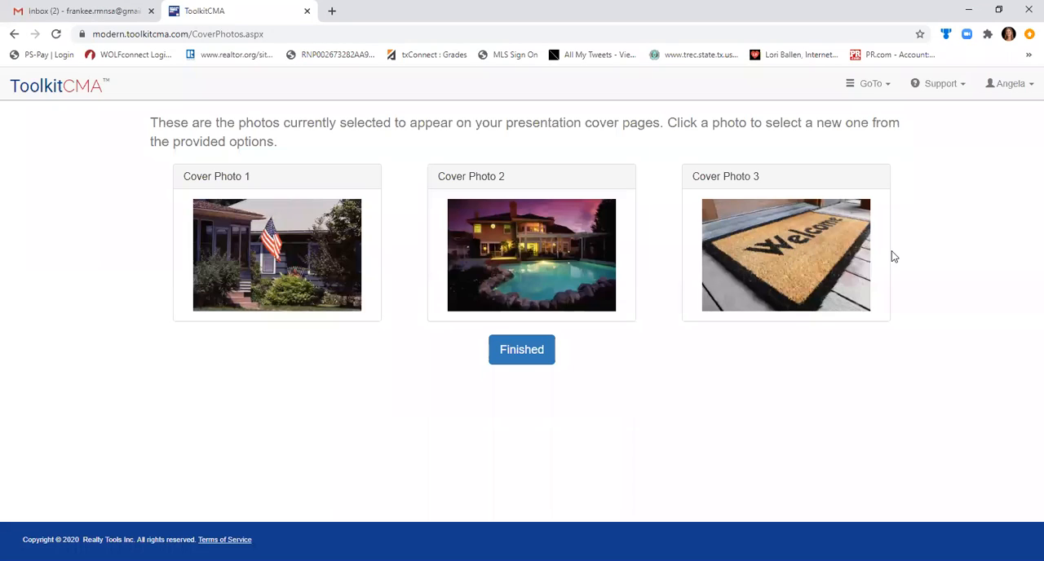
Examine the Personal Pages options for adding a custom PDF page to the Listing Presentation.
click(1016, 84)
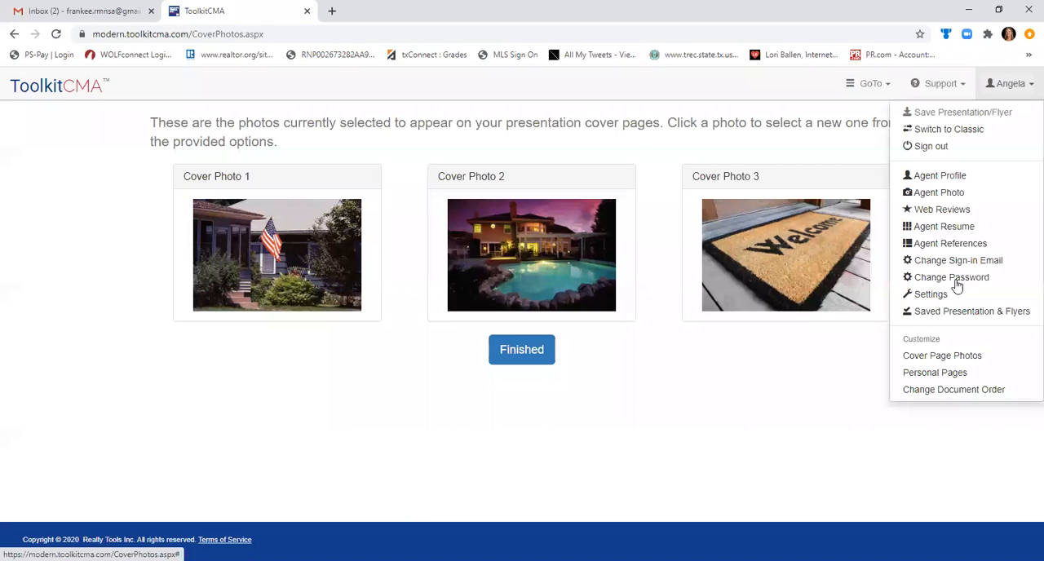
click(936, 374)
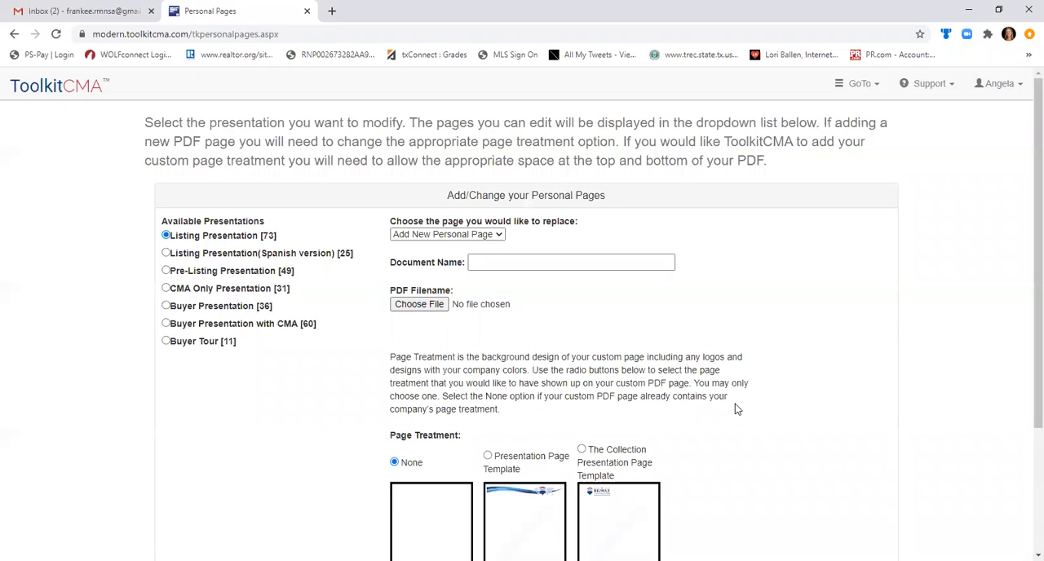
click(444, 307)
Return to the home page and create a new presentation of the Listing Presentation type.
click(72, 88)
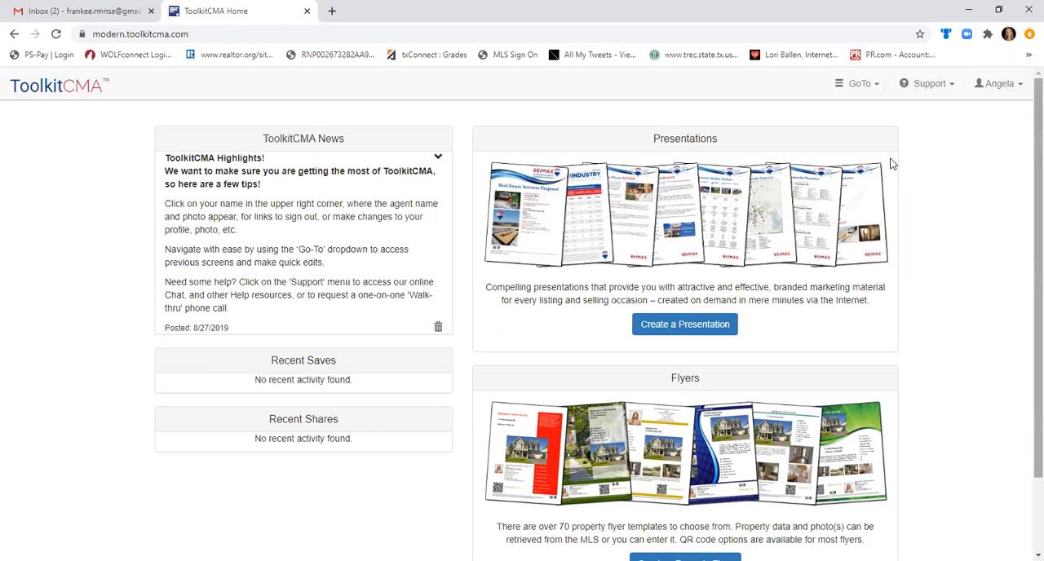
scroll(1026, 231, down, 2)
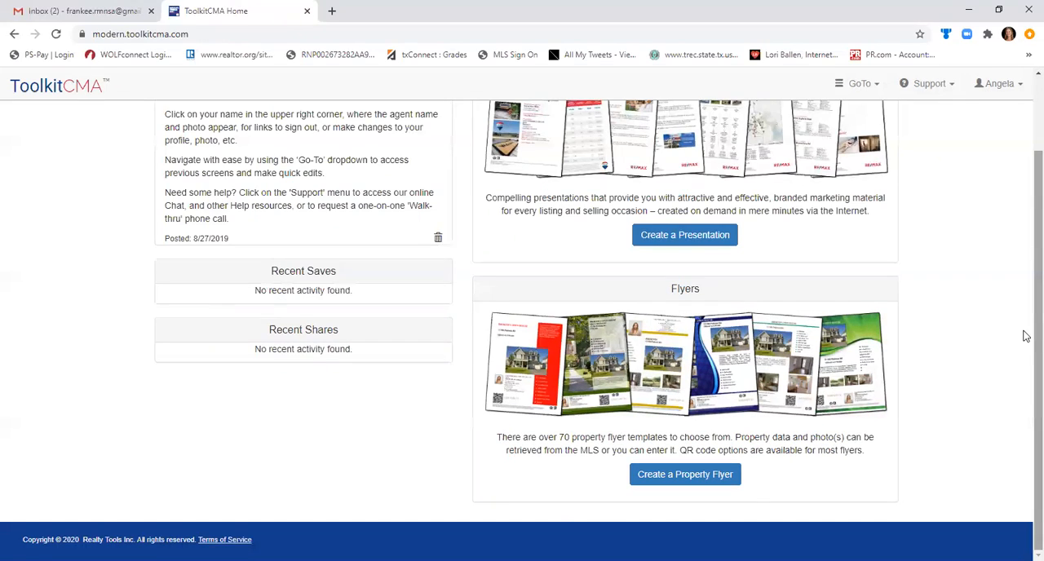
scroll(1027, 333, up, 2)
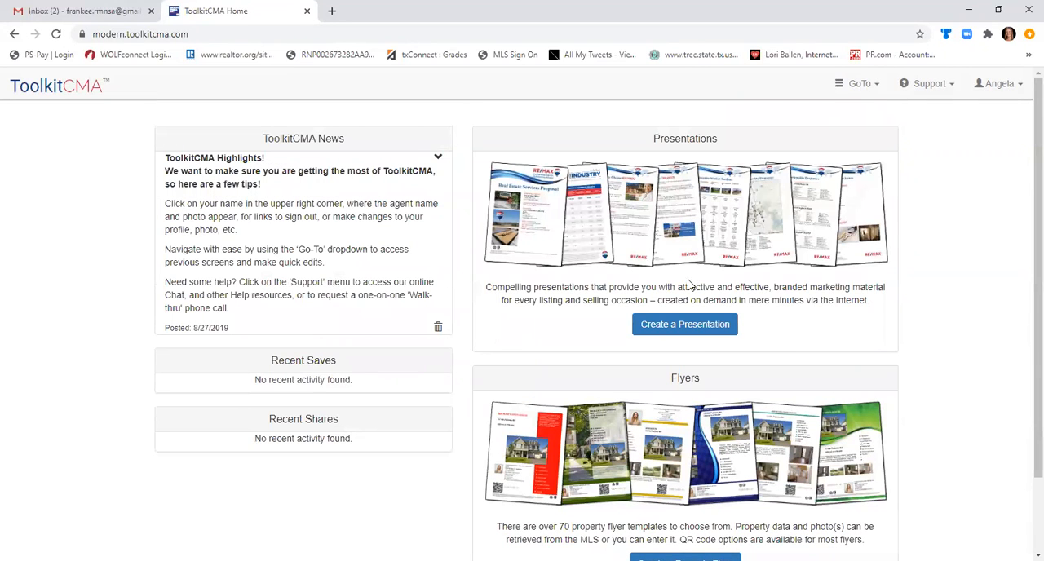
click(699, 332)
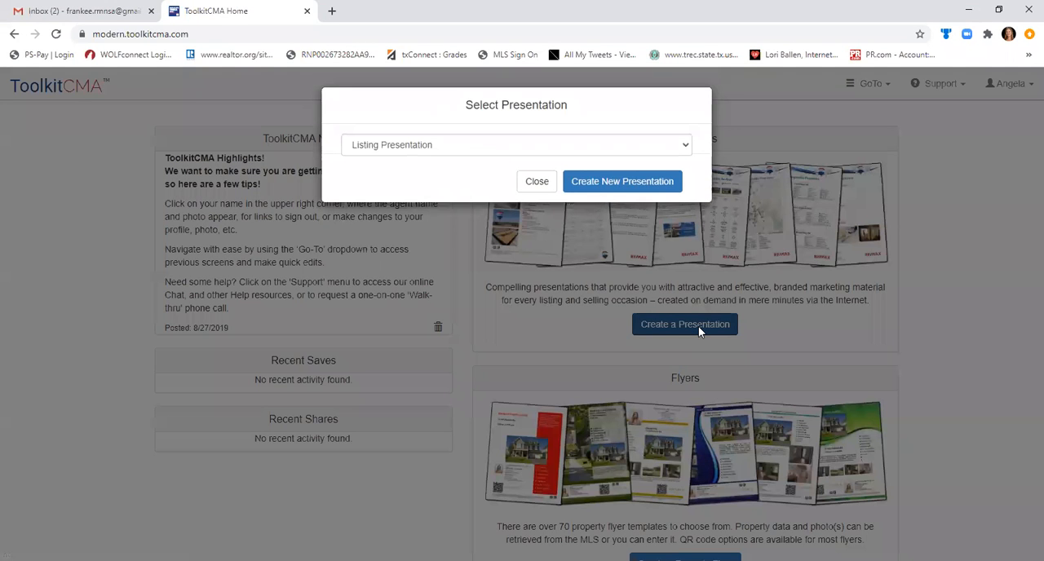
click(642, 145)
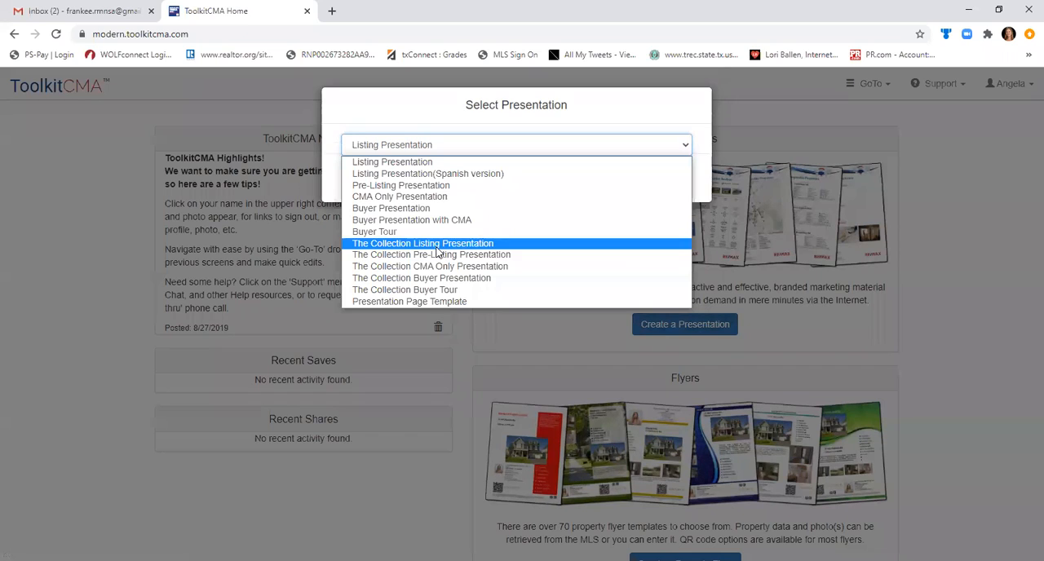
click(416, 169)
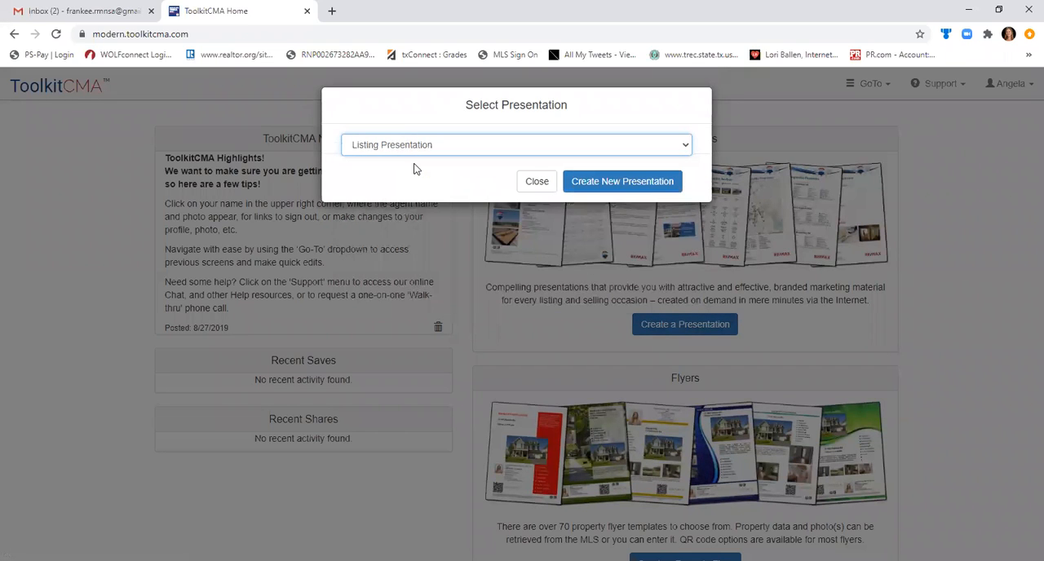
click(657, 179)
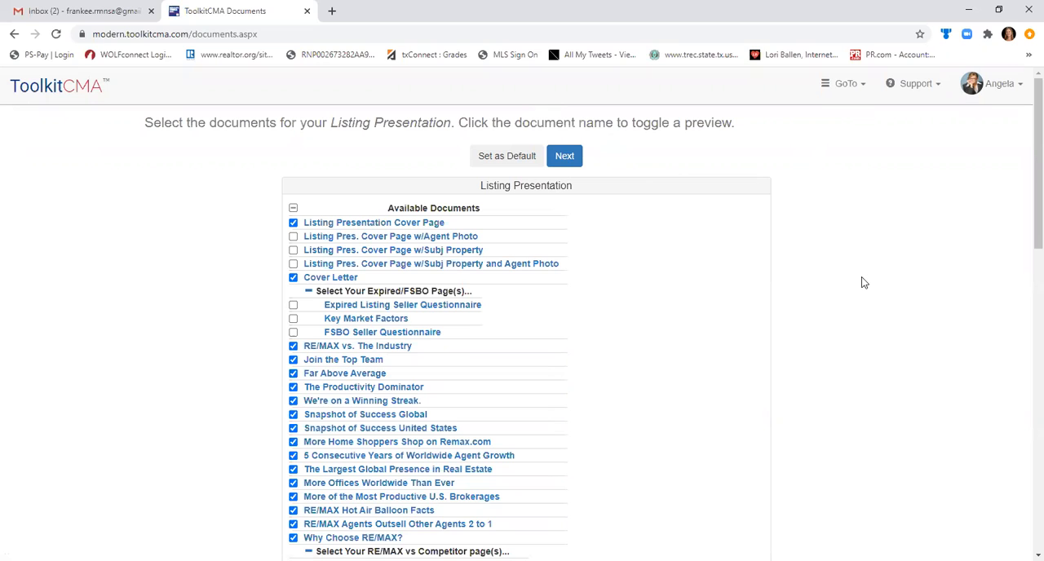
Preview the Listing Presentation Cover Page in the list of available documents.
click(347, 222)
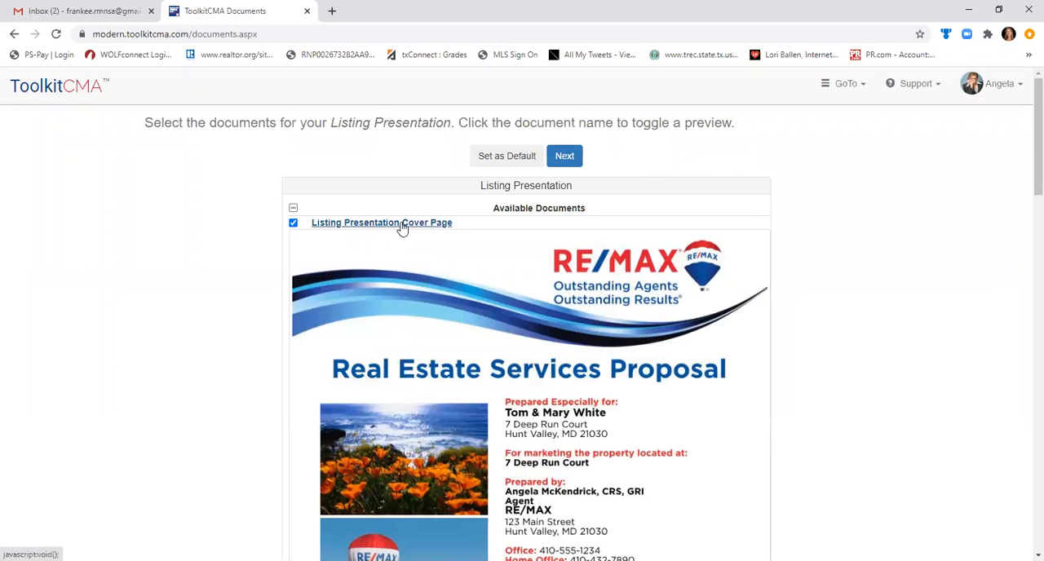
Examine the whole preview of the plain Listing Presentation Cover Page and collapse it again.
scroll(1026, 196, down, 2)
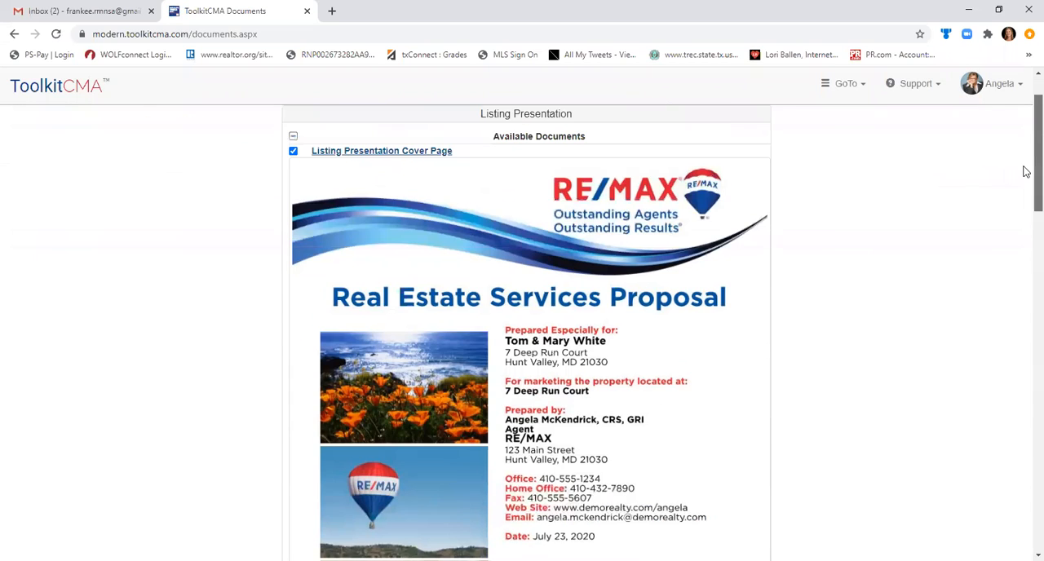
click(404, 160)
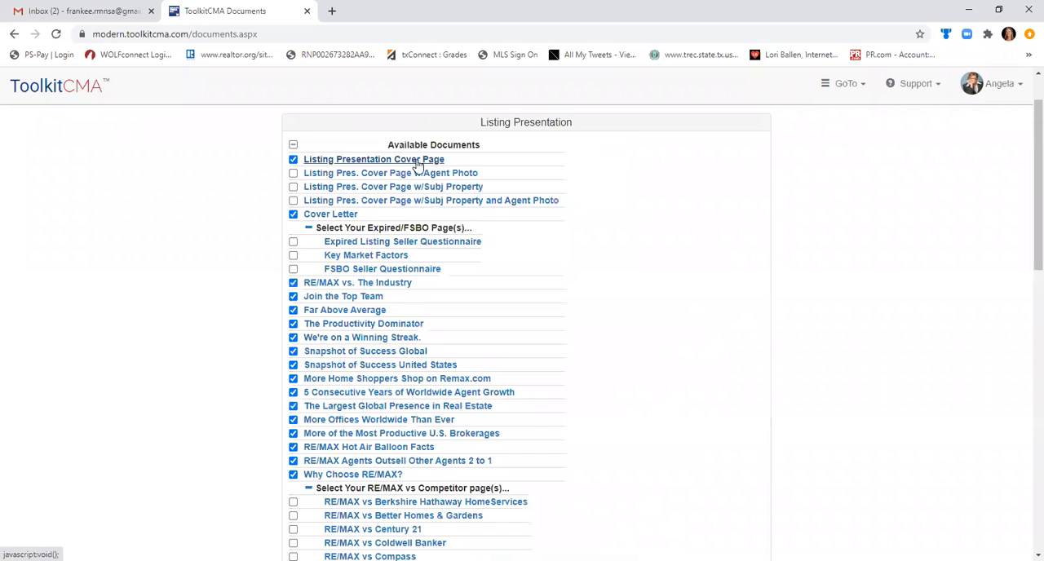
scroll(1026, 140, up, 2)
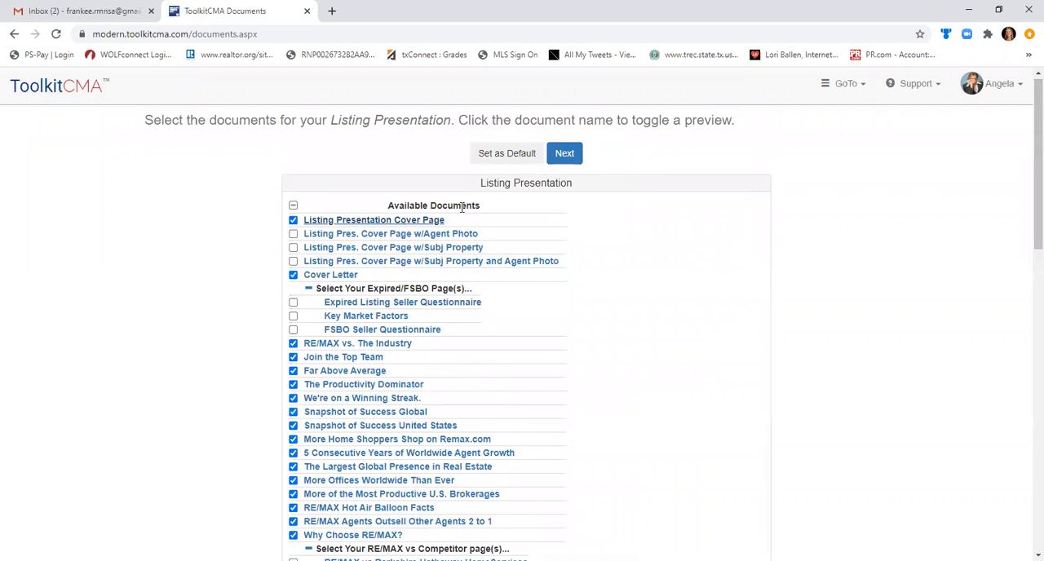
click(394, 226)
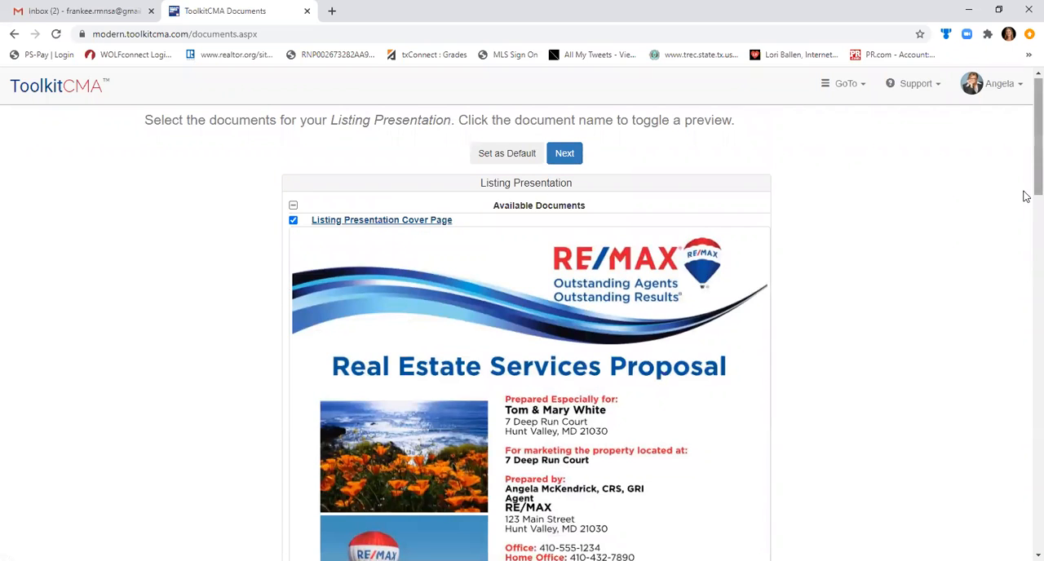
scroll(1024, 298, down, 5)
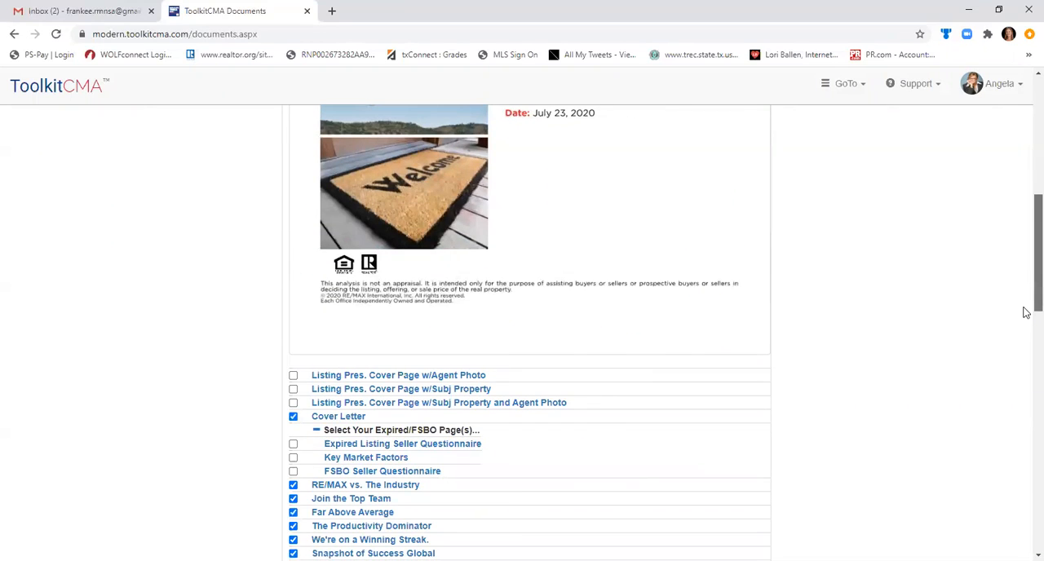
scroll(1026, 85, up, 5)
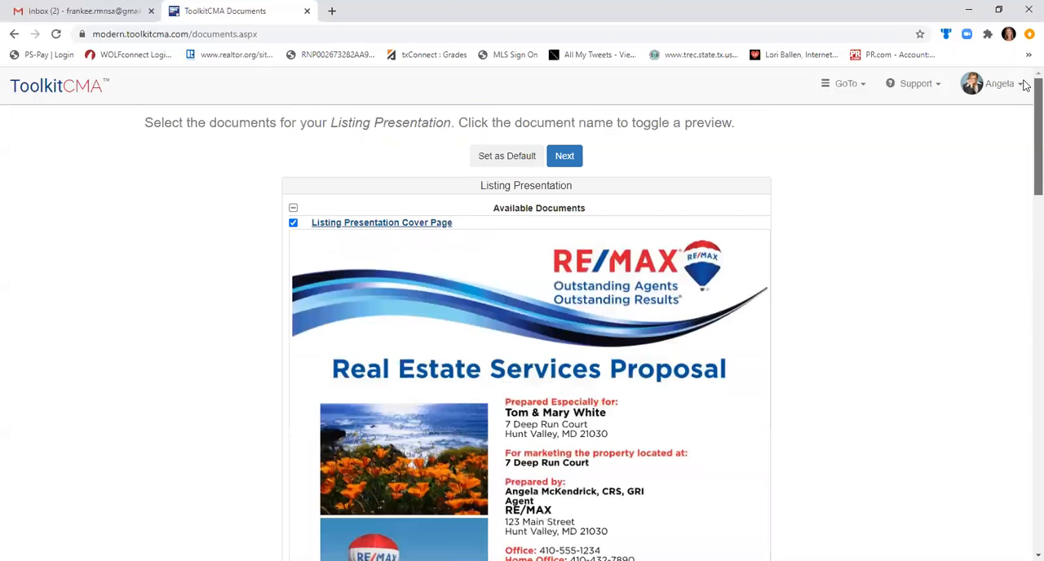
click(371, 224)
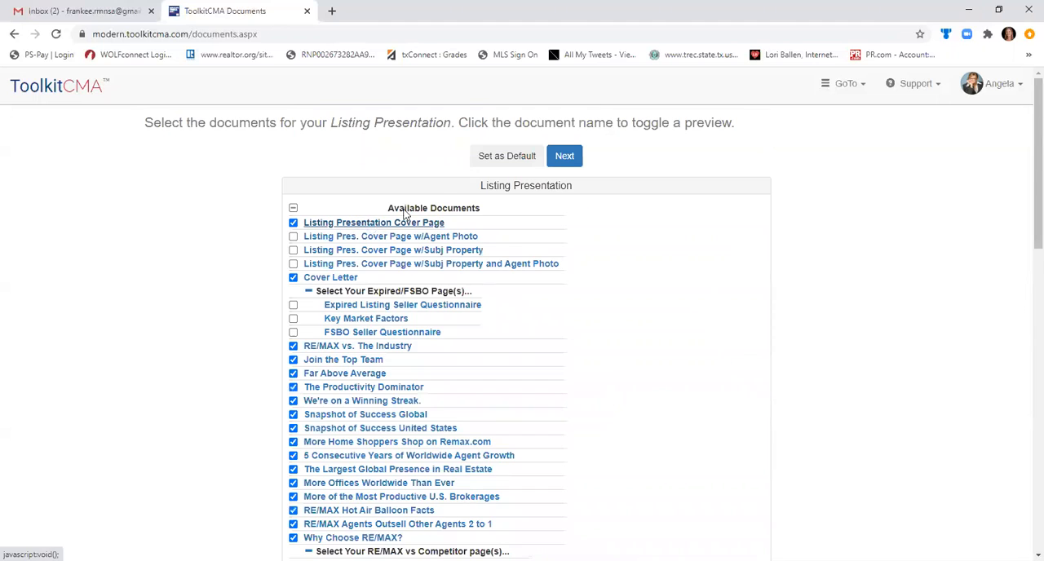
Preview Listing Pres. Cover Page w/Agent Photo and select it in place of the plain cover page.
click(366, 236)
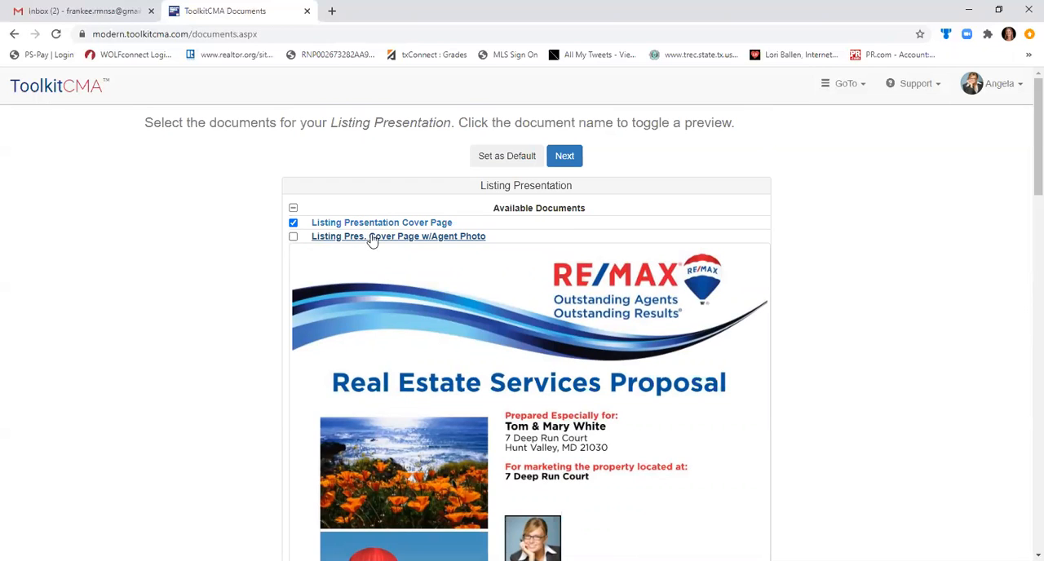
click(294, 237)
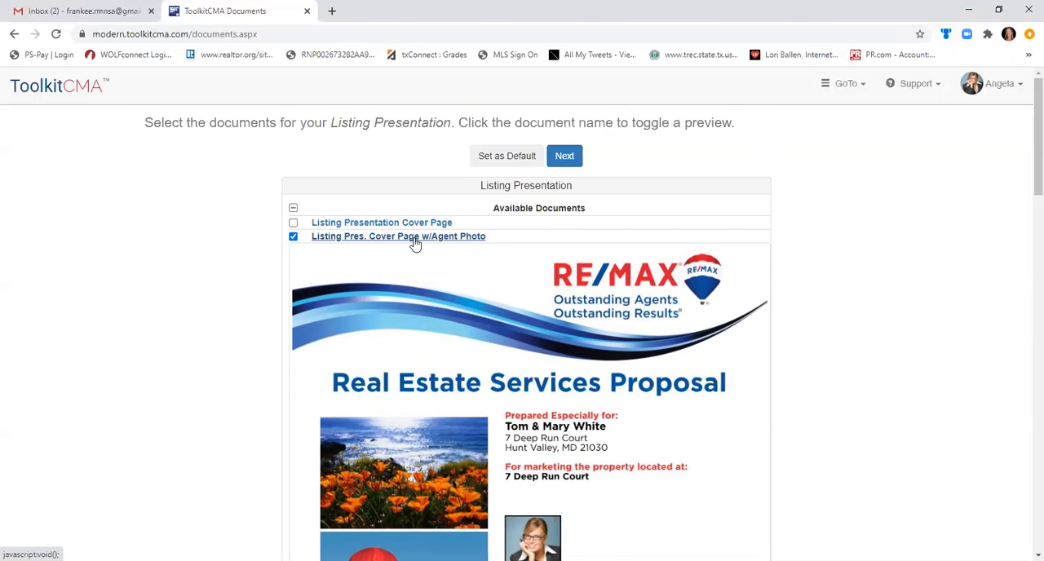
Preview the Cover Letter document in the list and collapse its preview again.
drag(1024, 171, 1026, 268)
scroll(1021, 296, down, 3)
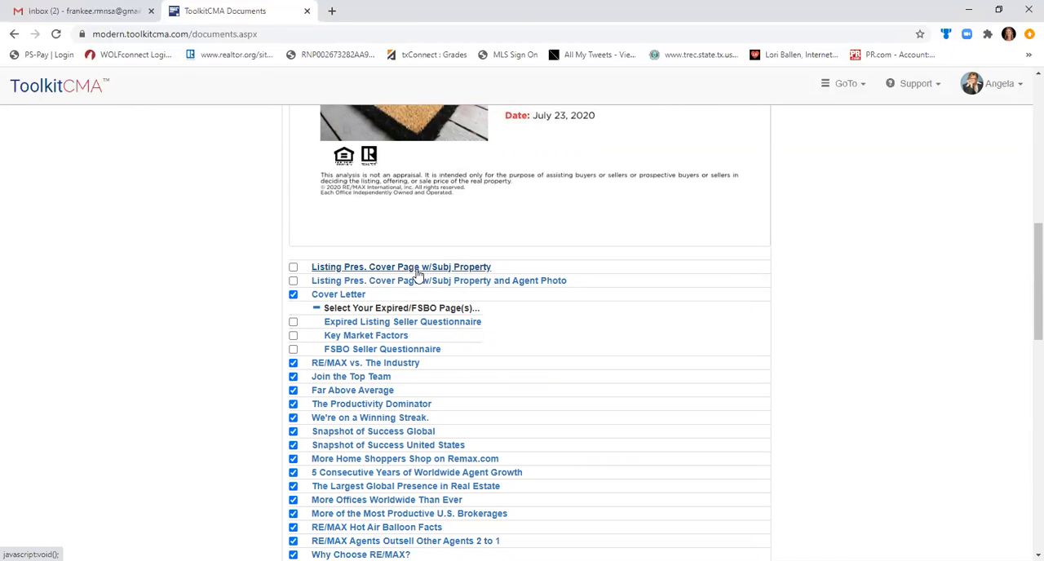
click(353, 295)
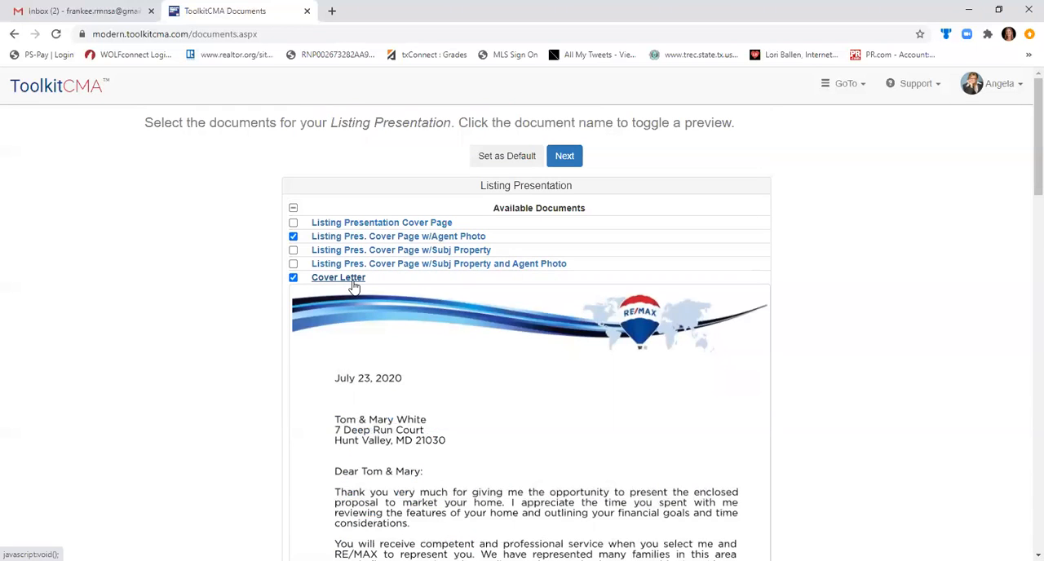
click(355, 291)
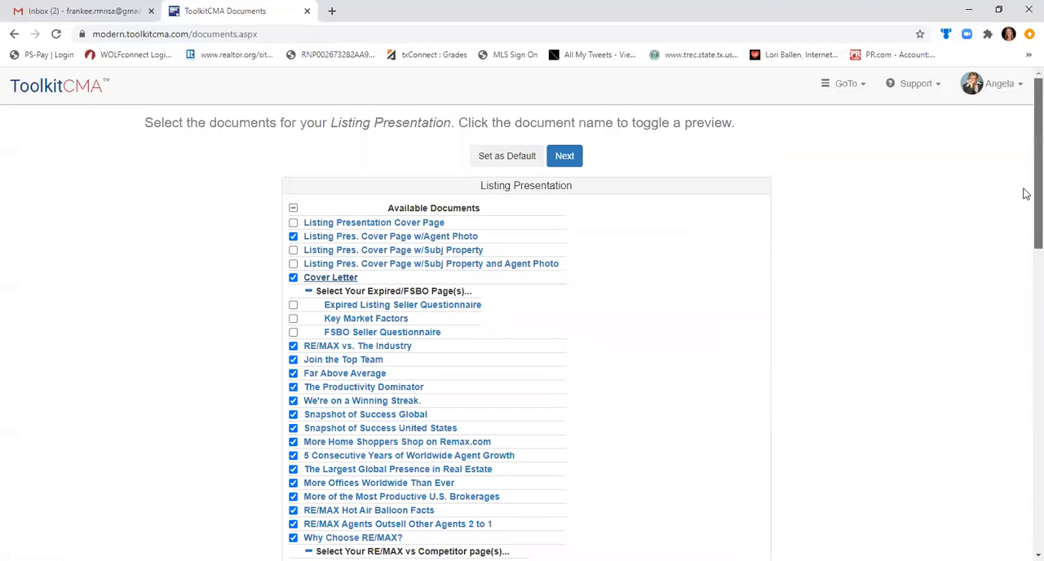
Include both Subject Property pages, the Aerial Map of Comparable Properties and the three Single Comparable pages with map, aerial view or multiple photos.
scroll(1027, 204, down, 1)
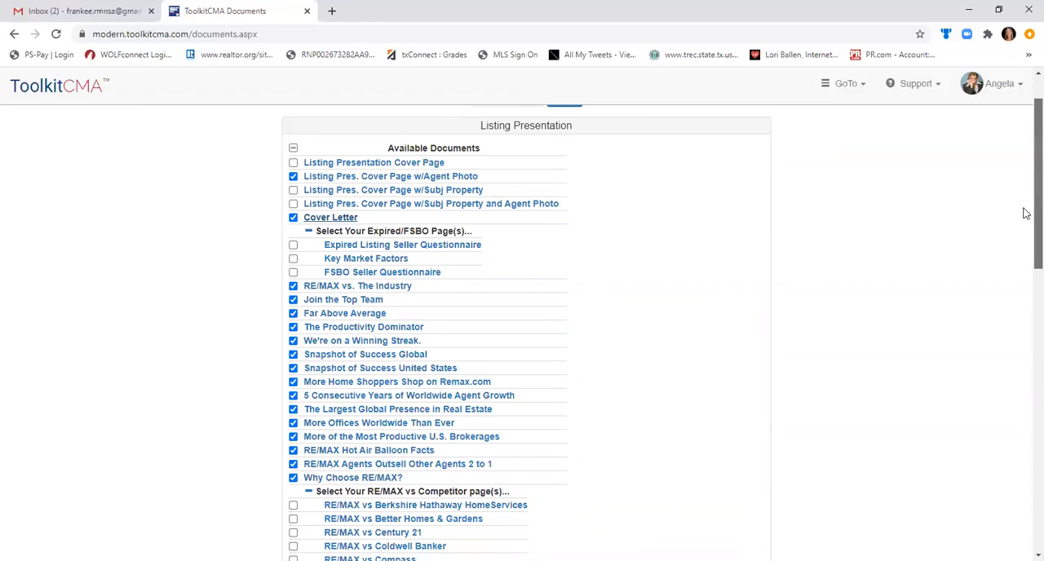
scroll(1026, 214, up, 1)
scroll(1026, 269, down, 3)
scroll(1026, 310, down, 2)
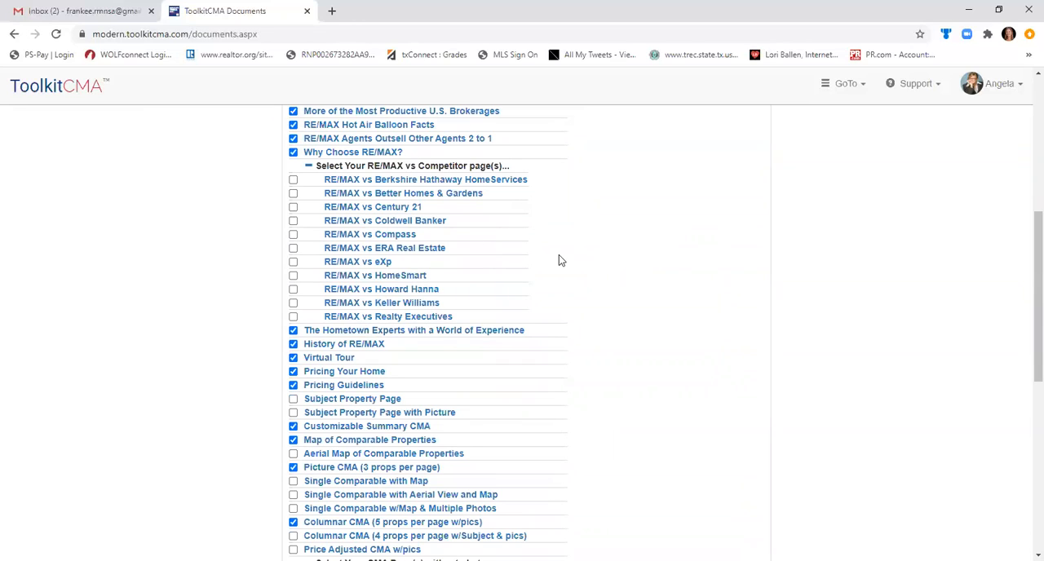
click(293, 399)
click(293, 413)
click(293, 454)
click(293, 481)
click(293, 494)
click(293, 508)
Include Columnar CMA (4 props per page w/Subject & pics) and Price Adjusted CMA w/pics in the presentation.
scroll(1025, 334, down, 2)
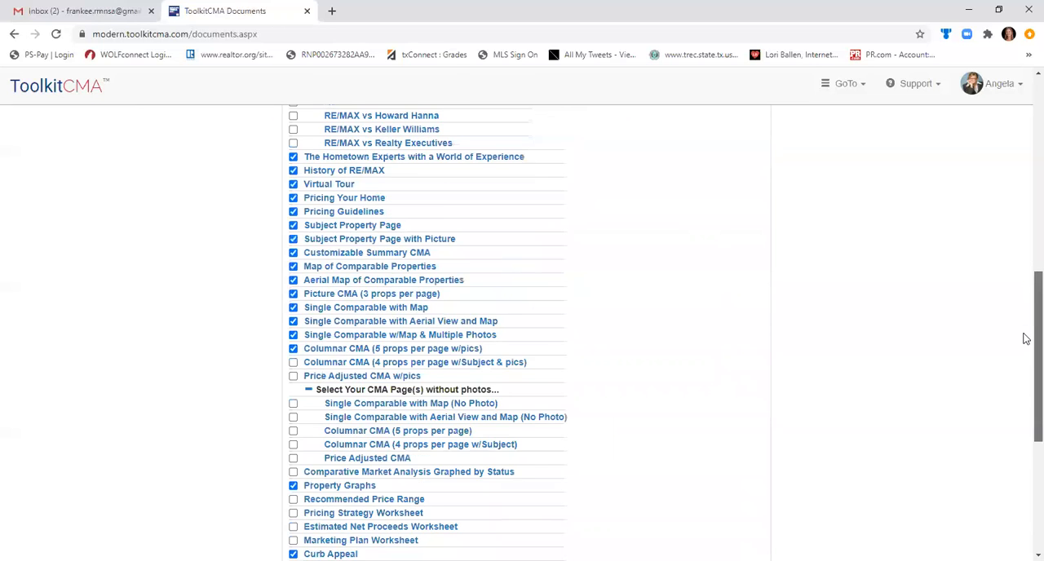
scroll(1026, 339, down, 1)
click(293, 300)
click(294, 315)
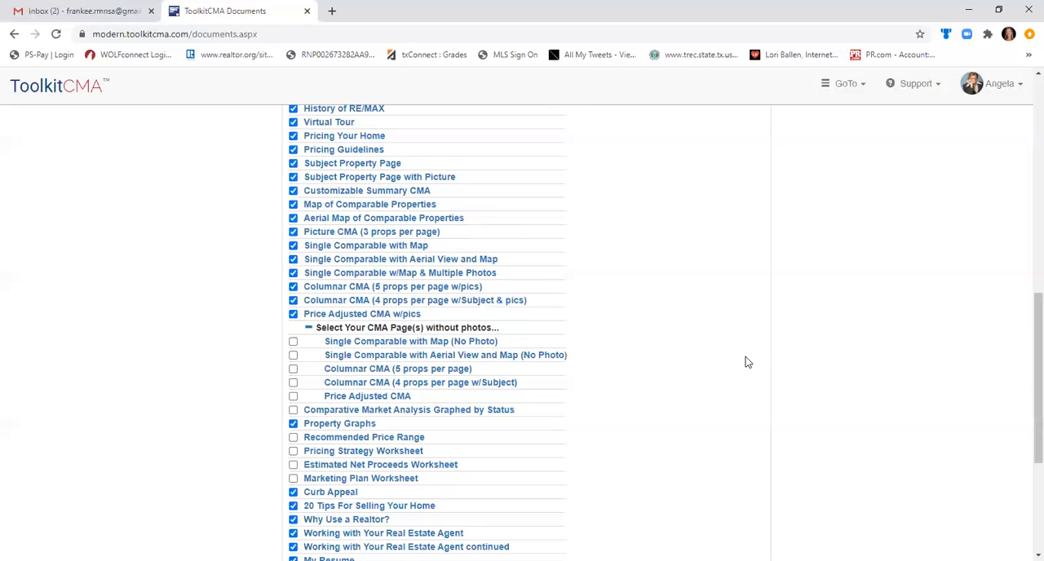
Include Comparative Market Analysis Graphed by Status, Recommended Price Range, and the Pricing Strategy, Estimated Net Proceeds and Marketing Plan worksheets.
scroll(1025, 383, down, 1)
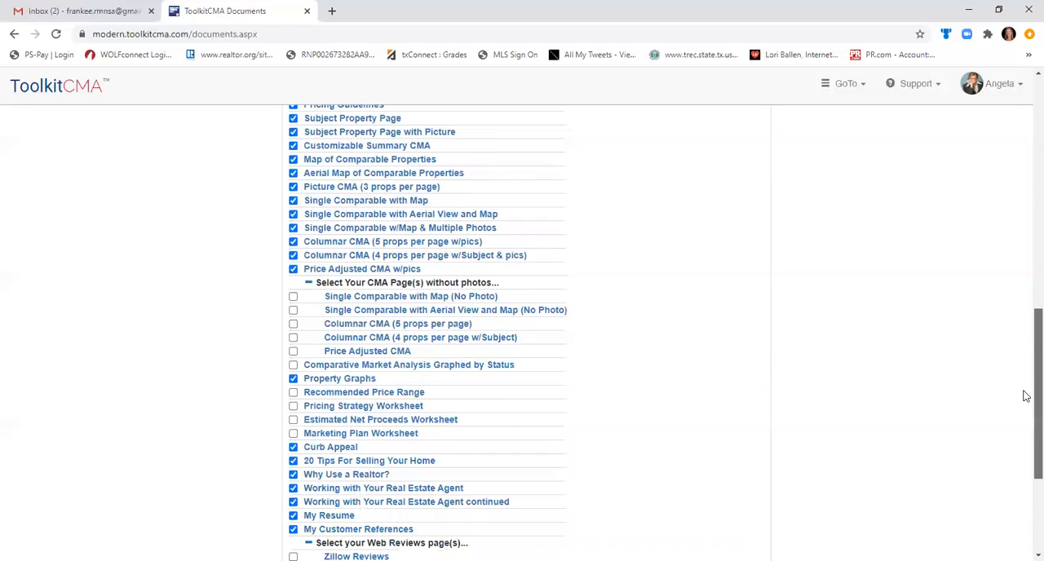
scroll(1025, 400, down, 2)
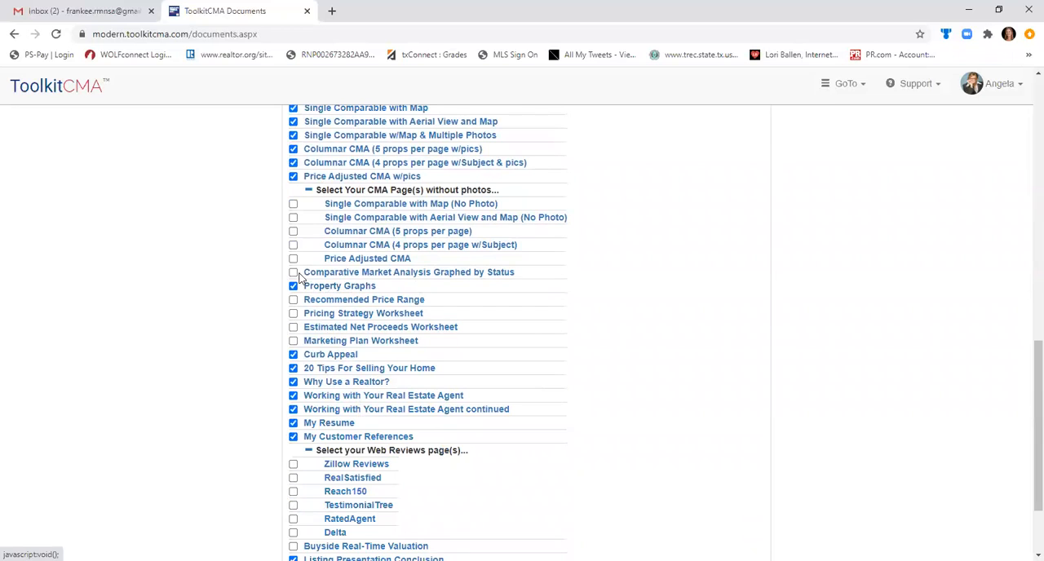
click(293, 272)
click(293, 299)
click(292, 313)
click(293, 327)
click(293, 341)
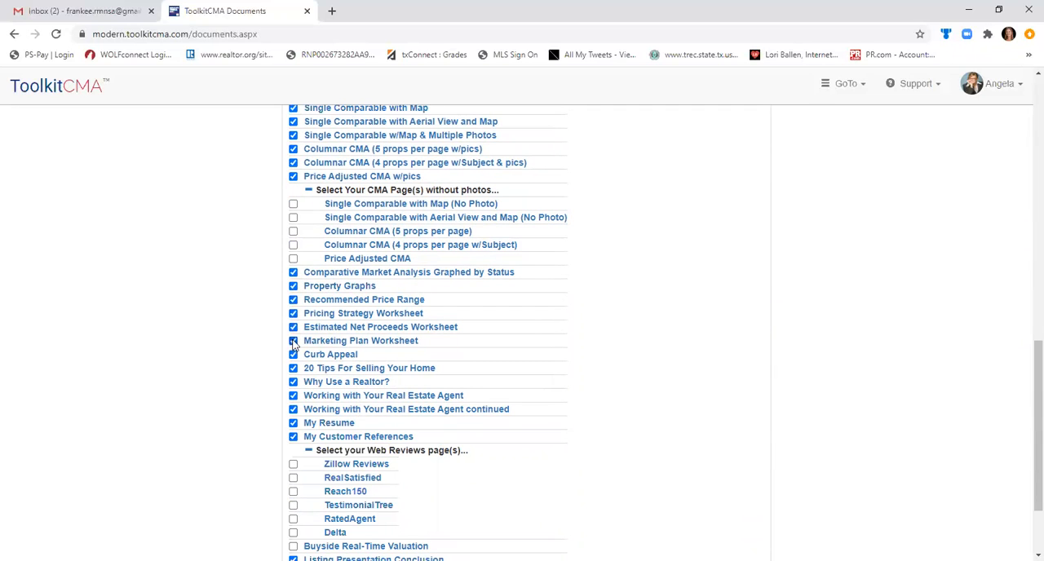
Preview the Pricing Strategy Worksheet, collapse it and look over the remaining documents at the end of the list.
click(364, 318)
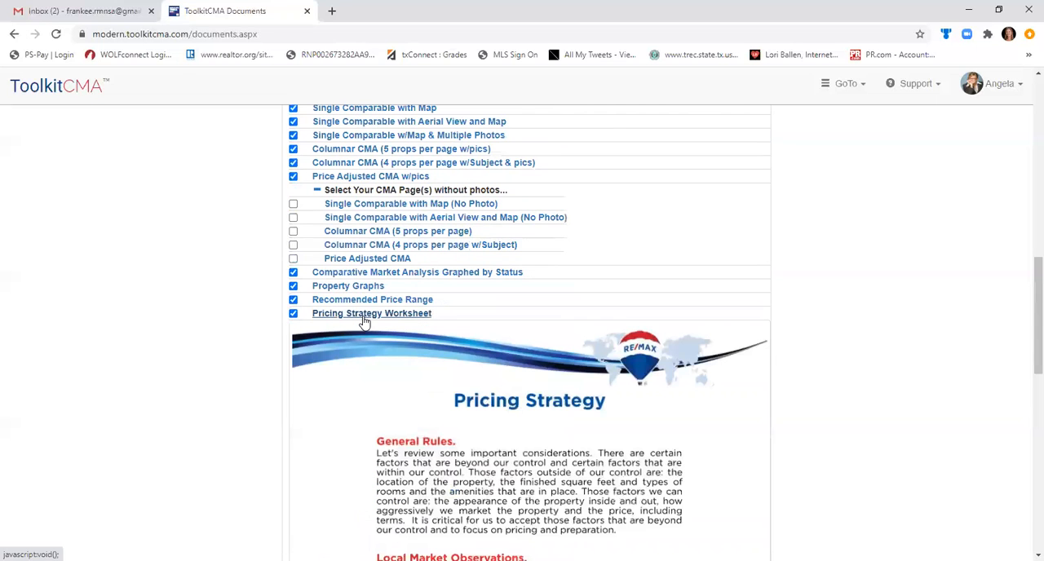
click(364, 317)
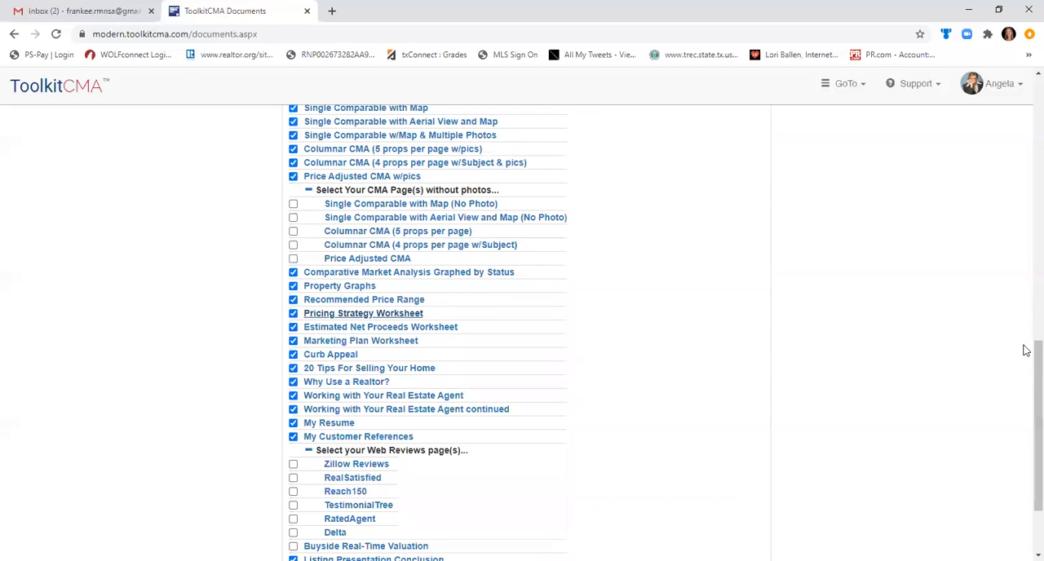
drag(1036, 388, 1036, 433)
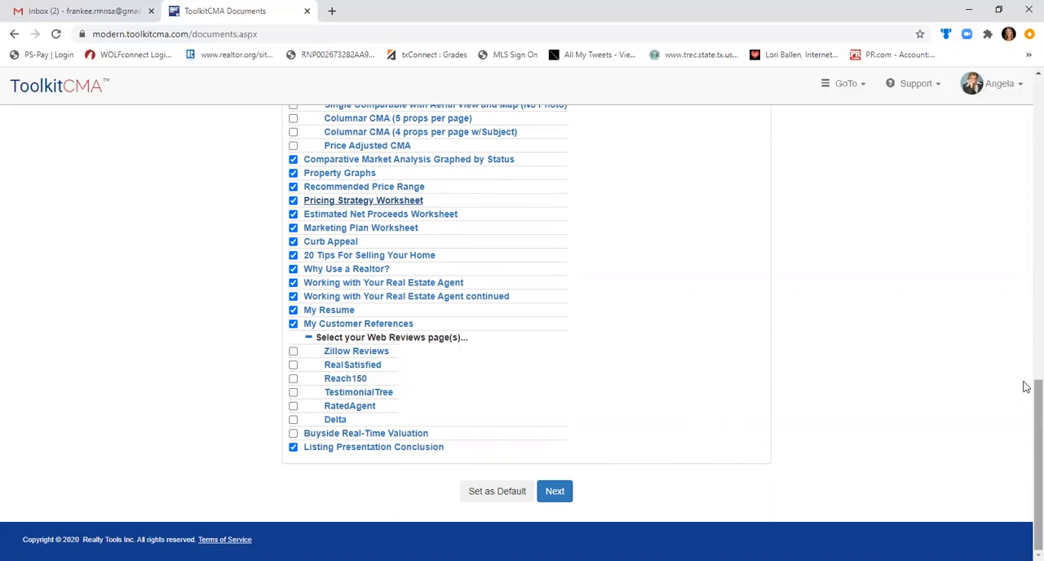
Set the current document selection as the default and proceed to the prospect information.
drag(1027, 388, 1026, 82)
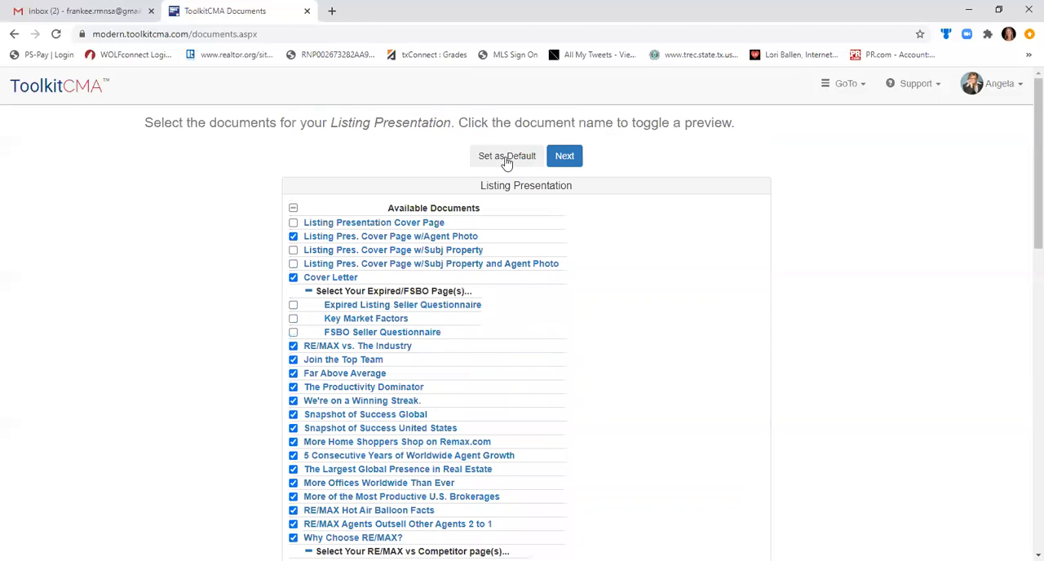
click(507, 159)
drag(1026, 191, 1004, 487)
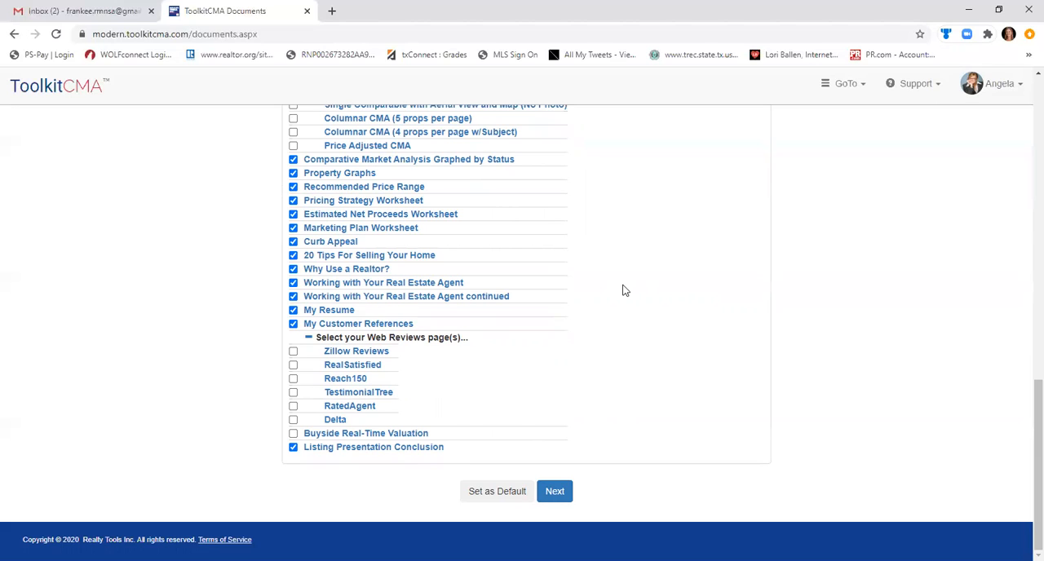
click(555, 492)
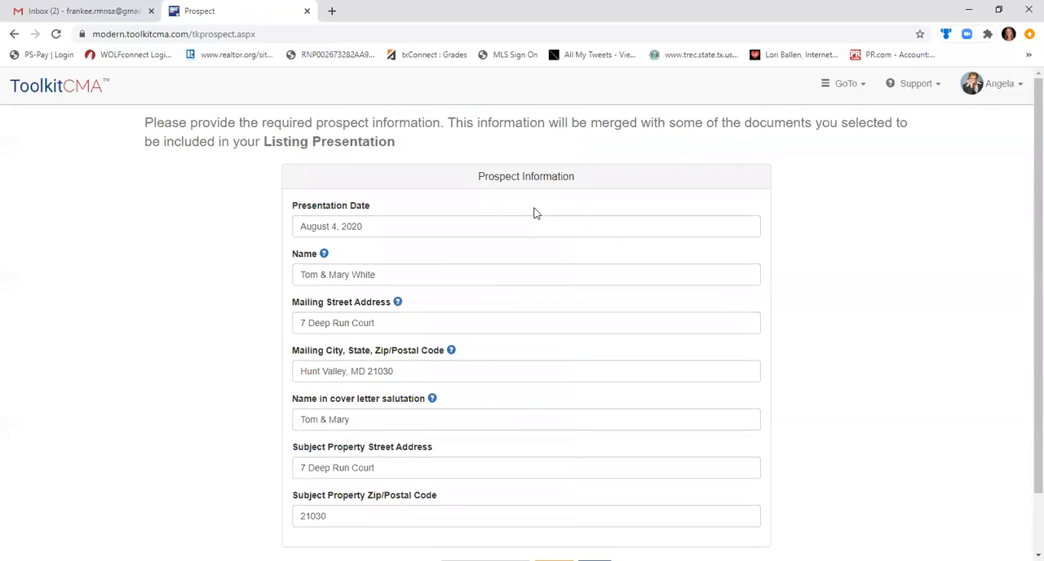
Read the help for the cover letter salutation name and continue to the cover letter with the prefilled prospect information.
scroll(1026, 183, down, 1)
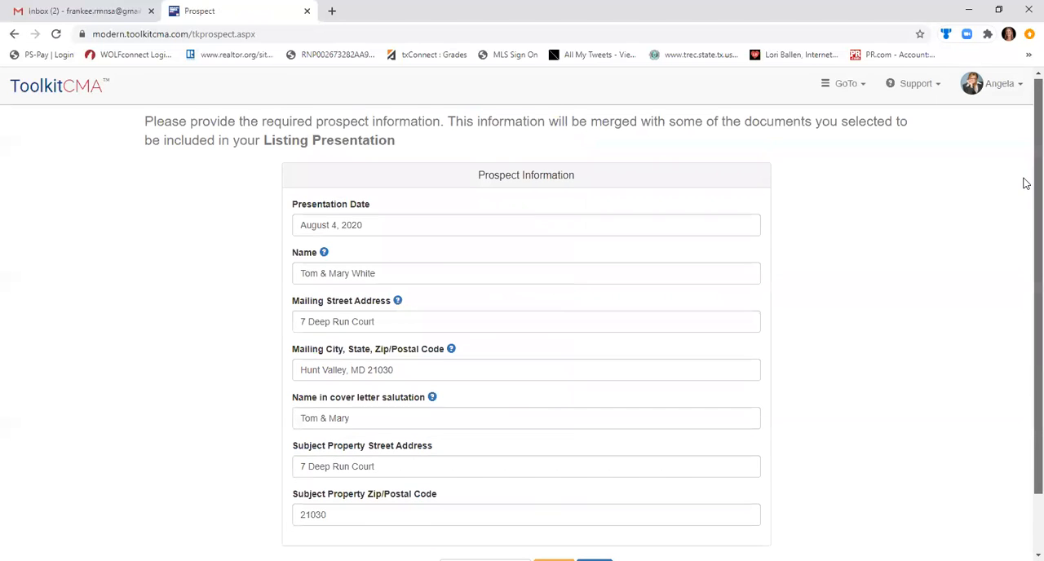
scroll(1025, 201, down, 1)
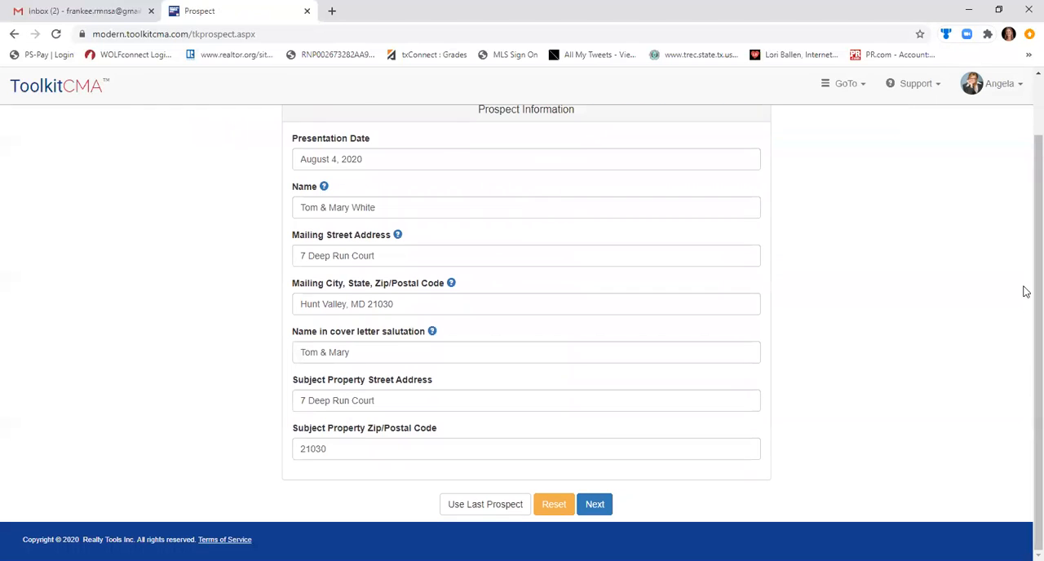
click(432, 332)
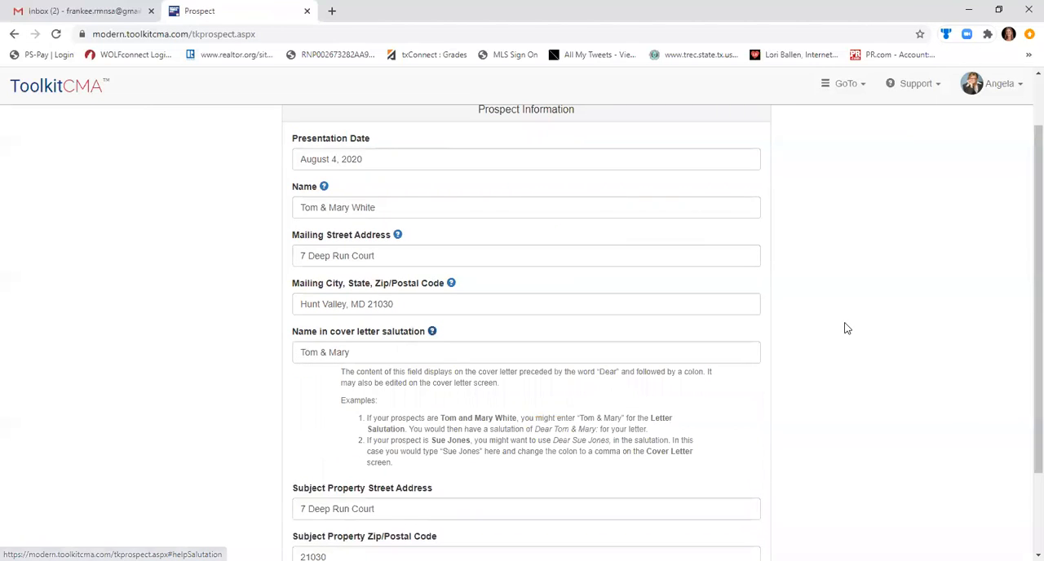
scroll(1027, 351, down, 1)
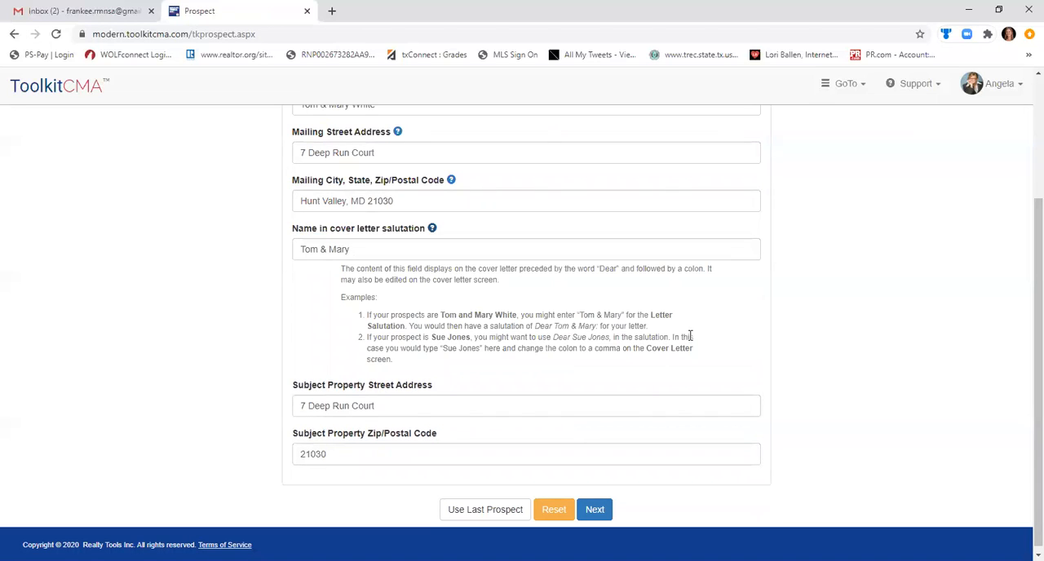
click(596, 511)
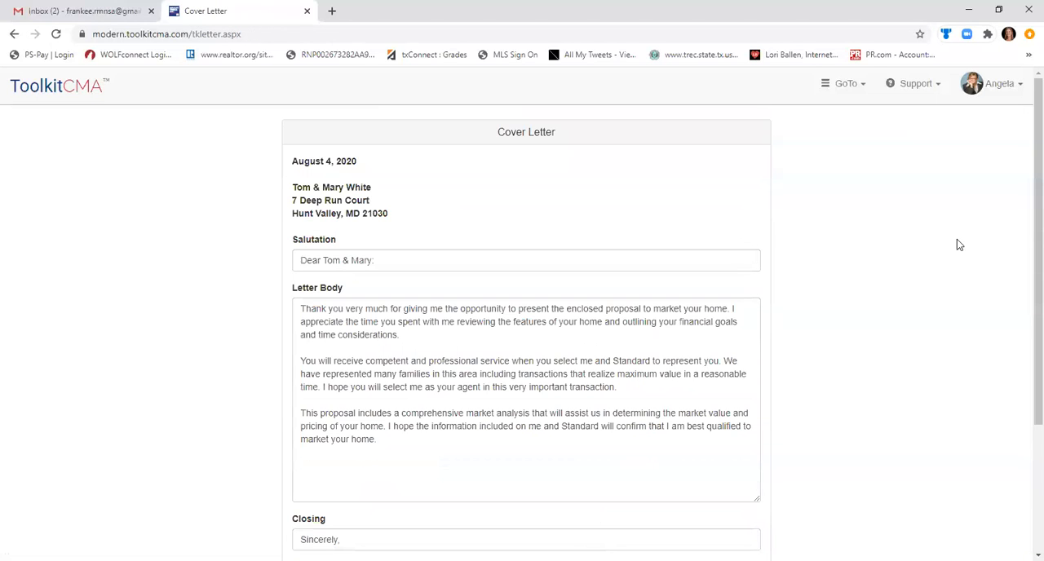
Review the cover letter's body and closing, save the letter as default and proceed to the MLS selection.
scroll(1026, 296, down, 1)
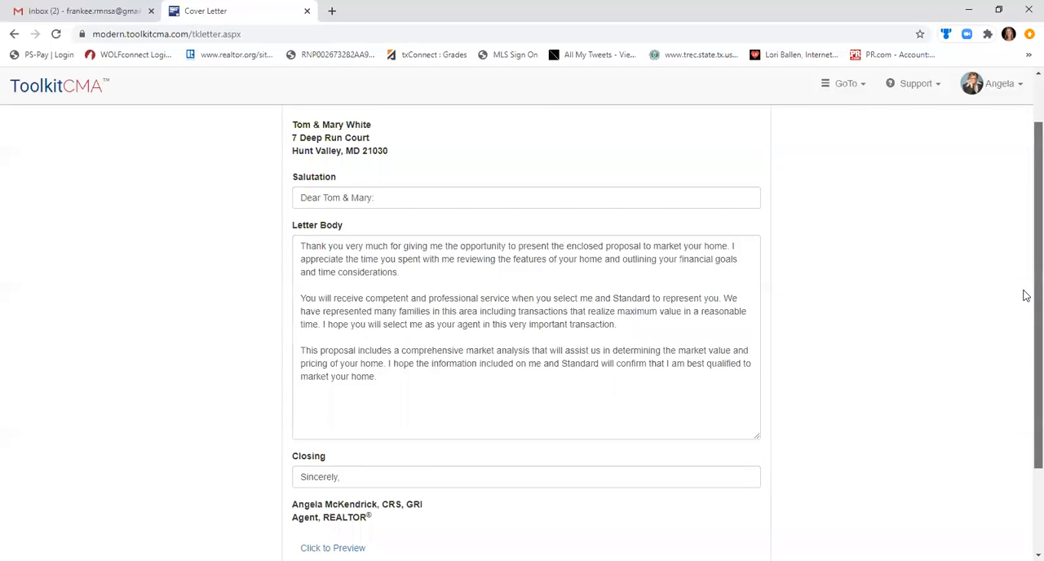
scroll(1026, 366, down, 3)
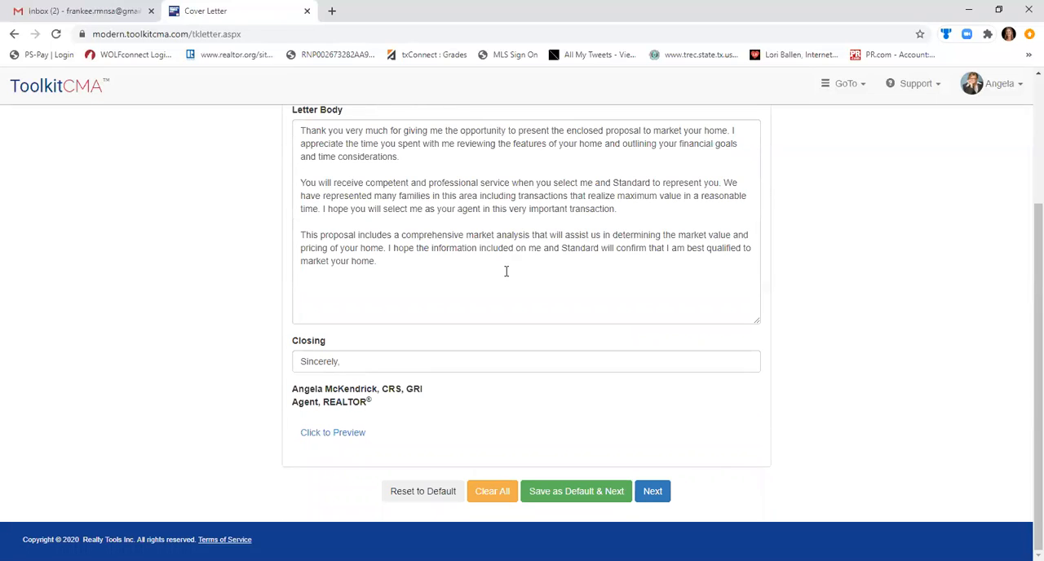
click(570, 494)
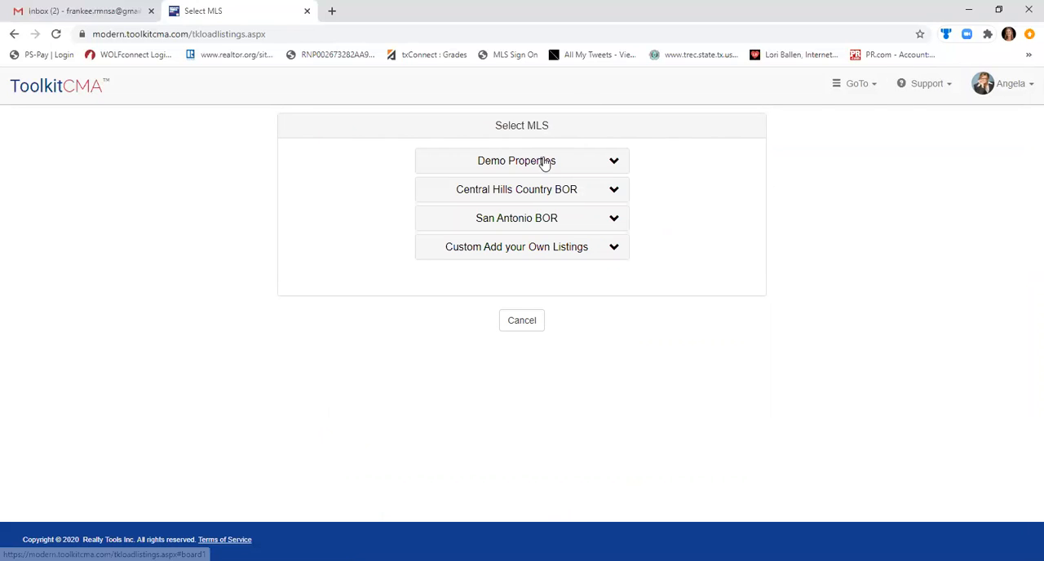
Choose San Antonio BOR as the MLS and open its listing retrieval page.
click(534, 225)
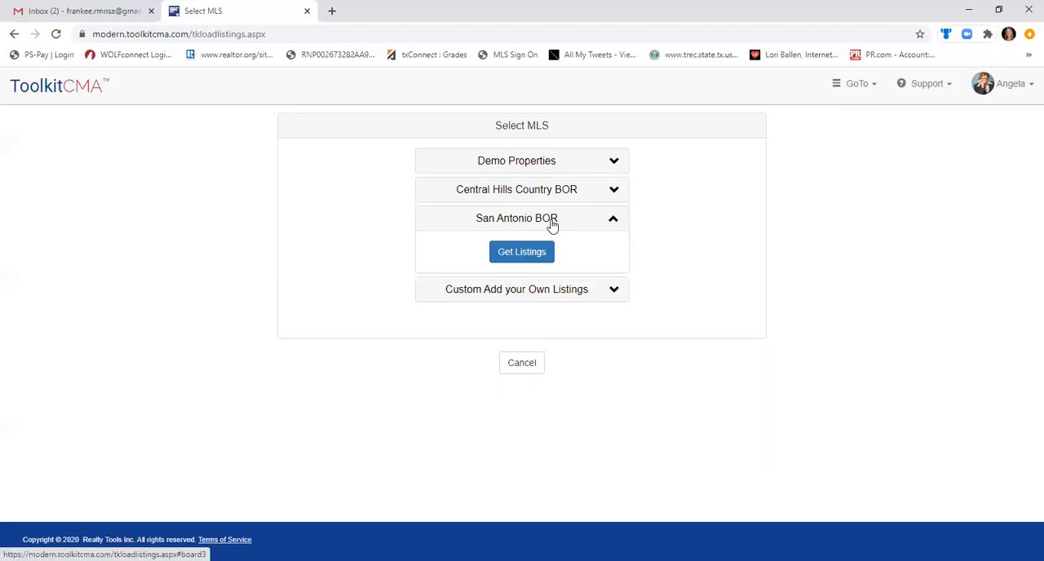
click(523, 255)
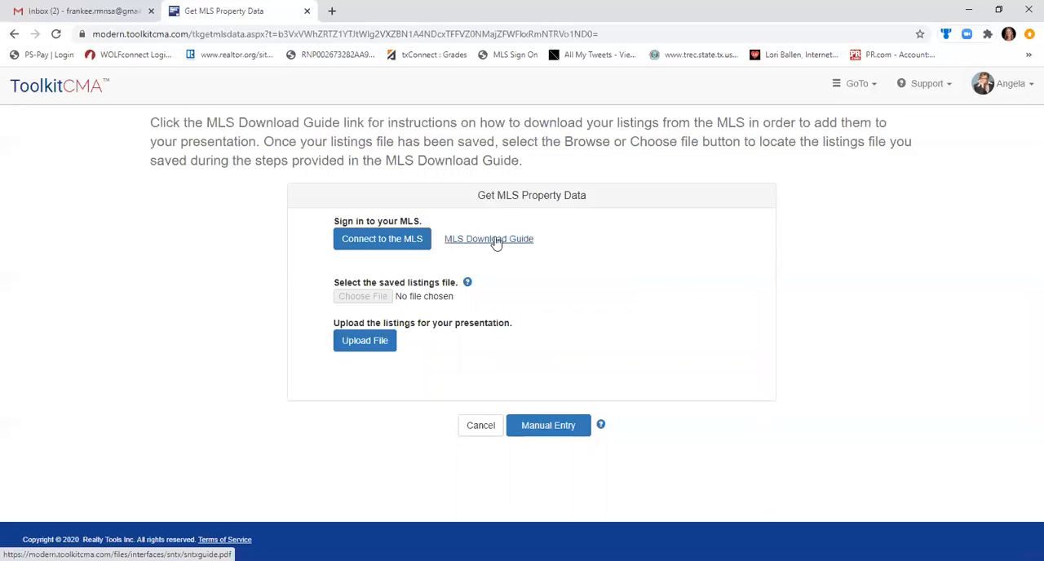
Connect to the San Antonio MLS from the listing retrieval page and sign in to connectMLS as a SABOR member.
click(392, 238)
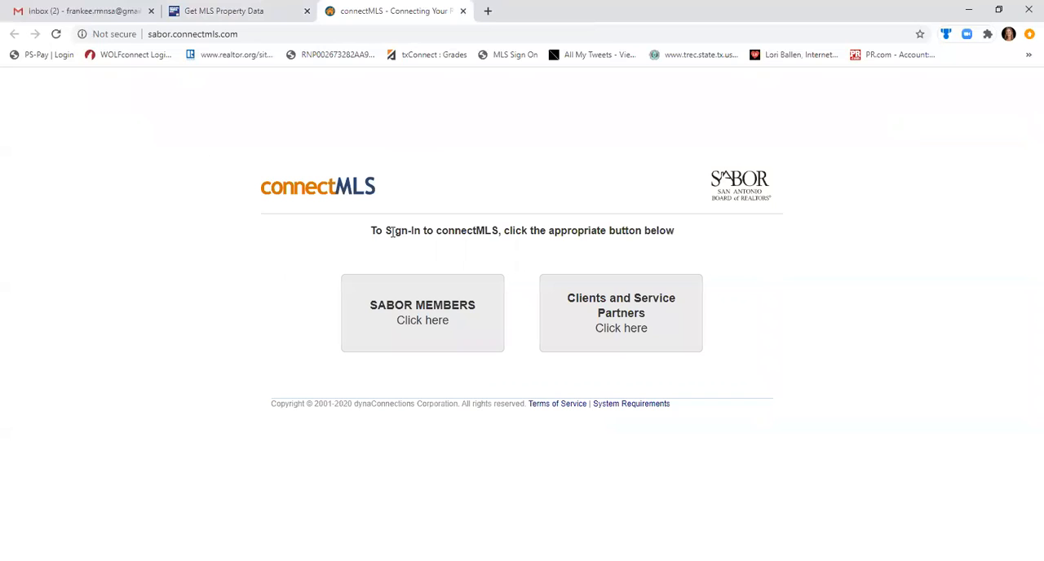
click(431, 314)
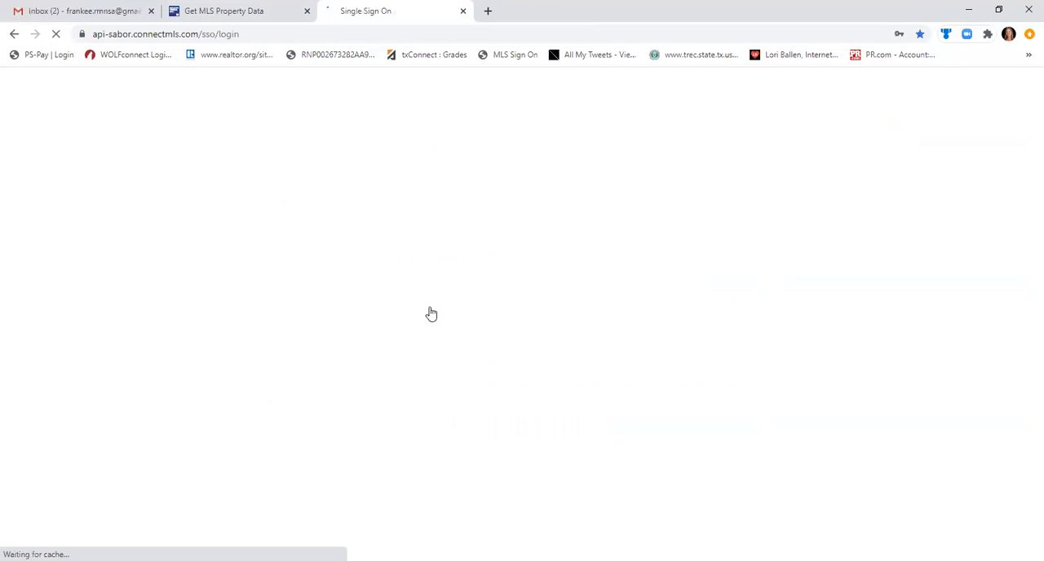
click(457, 325)
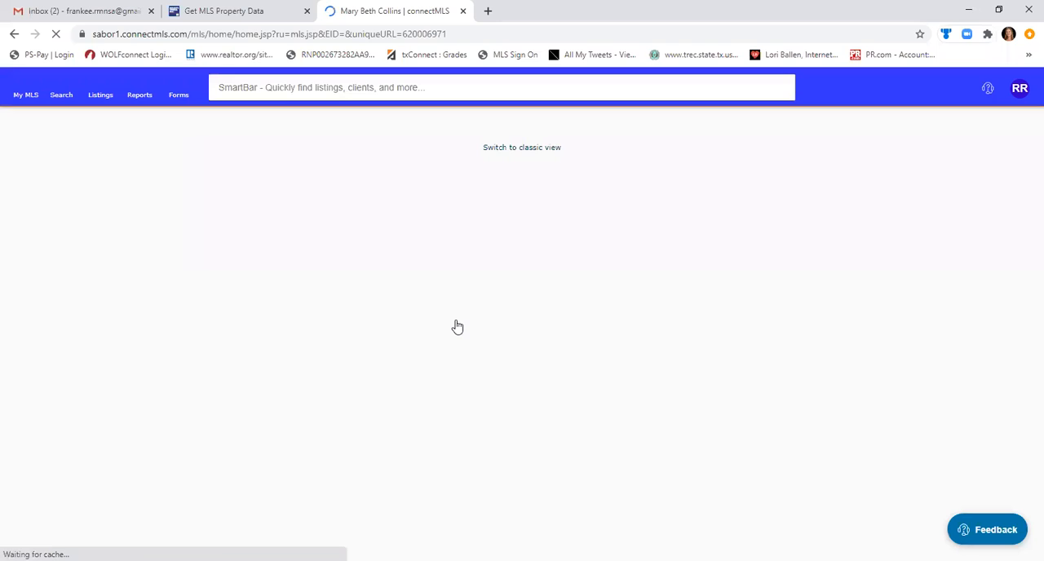
Open the classic Single Residential listing search and draw a polygon boundary for the map search.
click(120, 90)
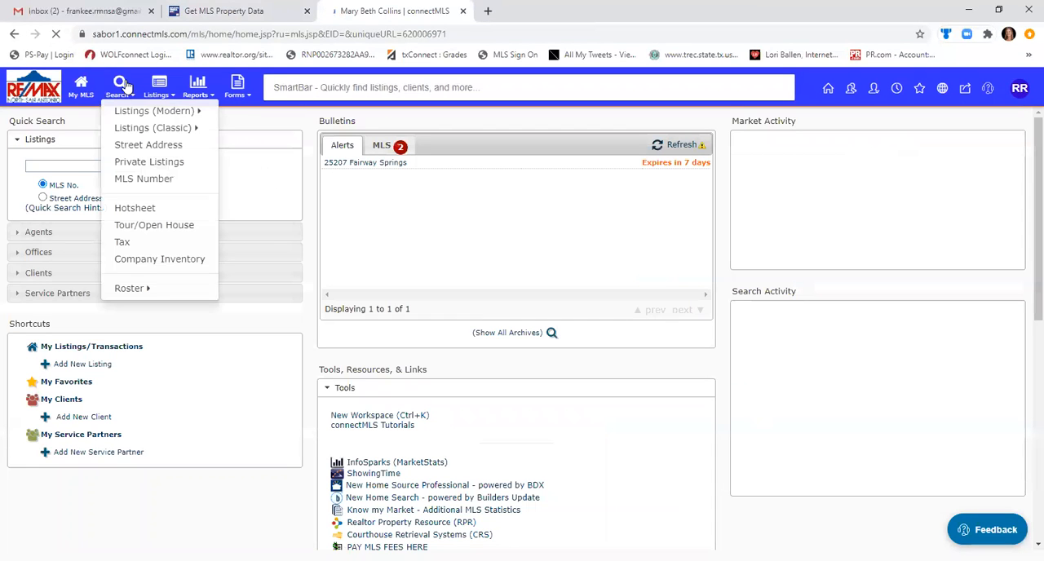
mouse_move(134, 116)
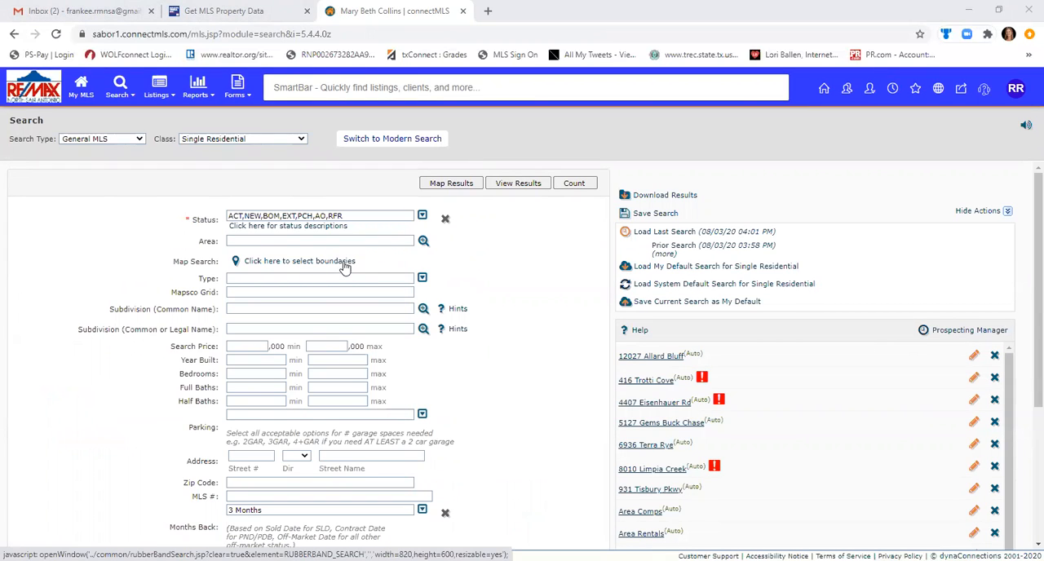
click(345, 263)
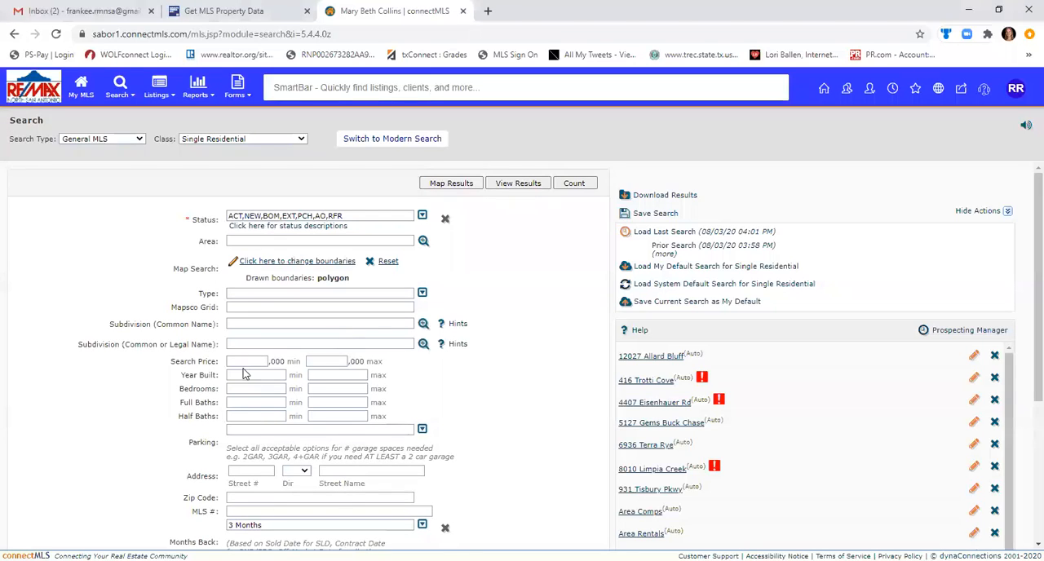
Set the minimum bedrooms to 3 and minimum full baths to 2, and count the matching listings.
click(246, 389)
text(3)
click(236, 404)
text(2)
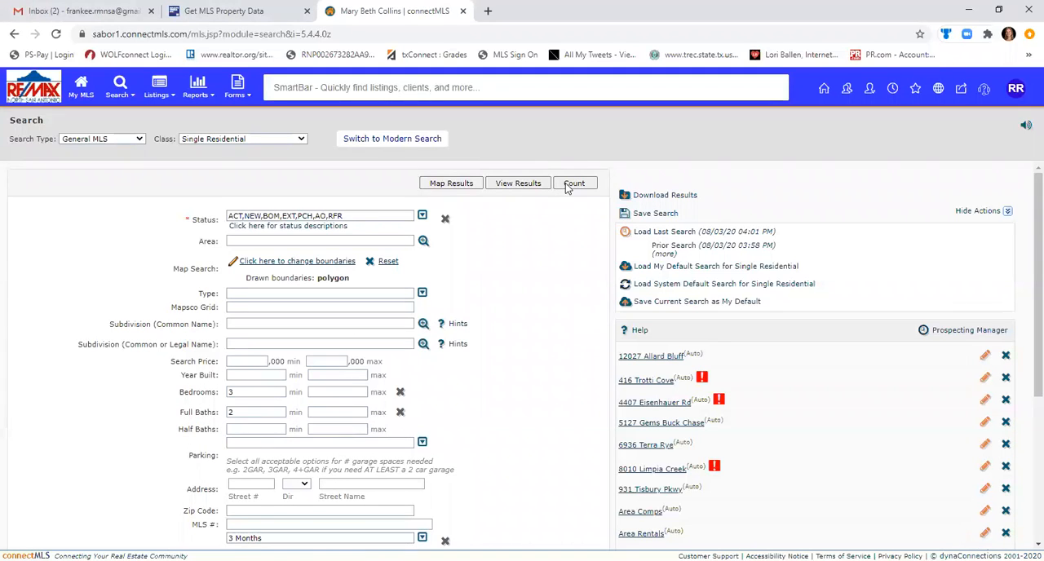
click(574, 183)
Add the Sold status to the active statuses in the search and recount the listings.
click(422, 215)
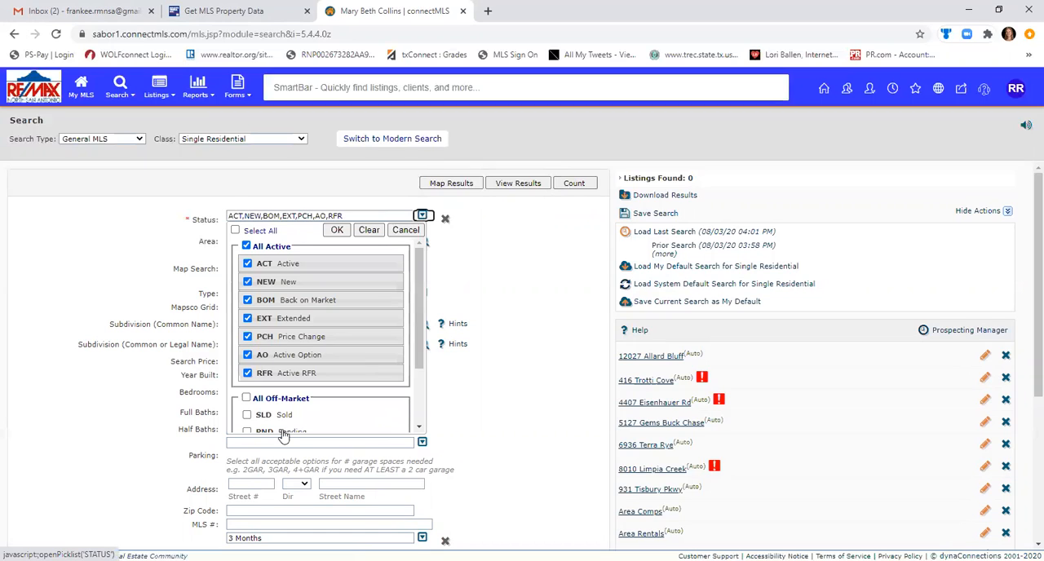
click(246, 415)
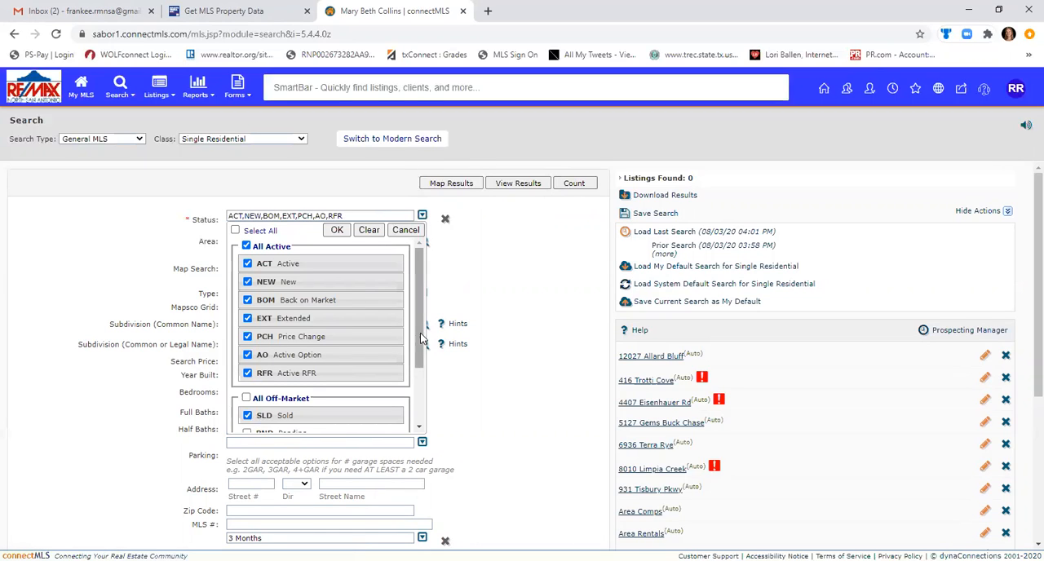
scroll(423, 337, down, 3)
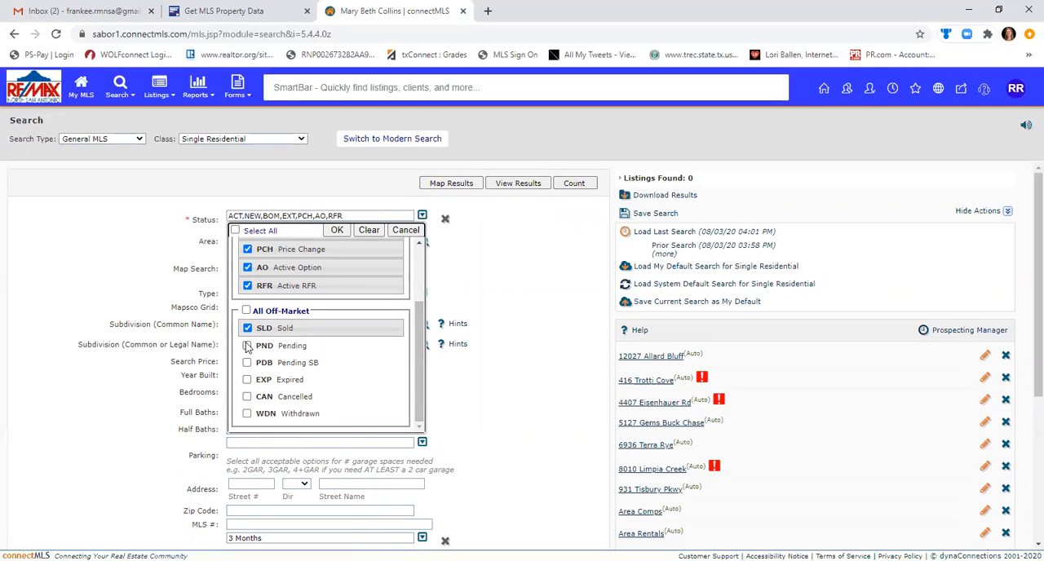
click(337, 231)
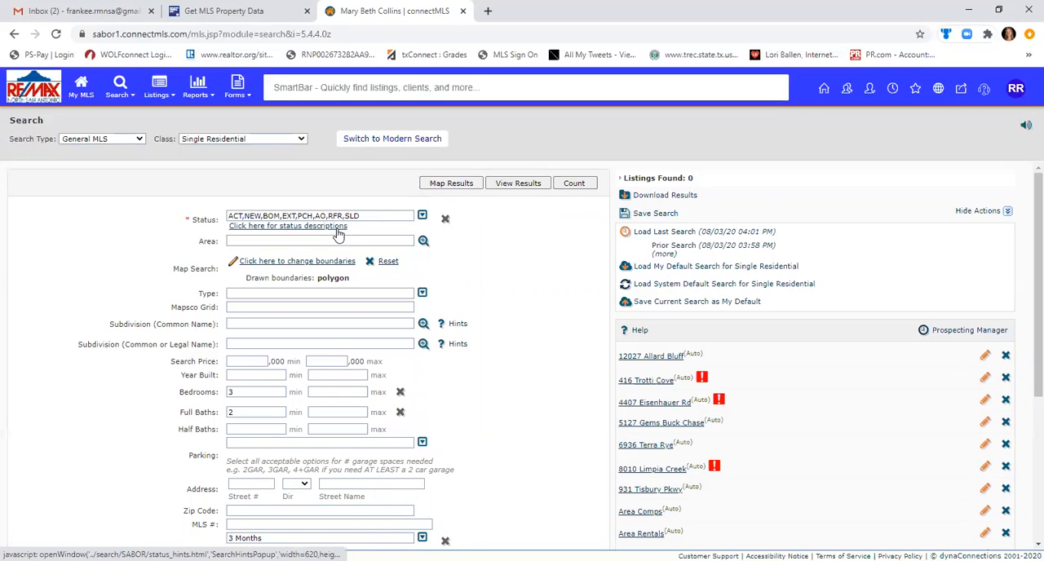
click(575, 184)
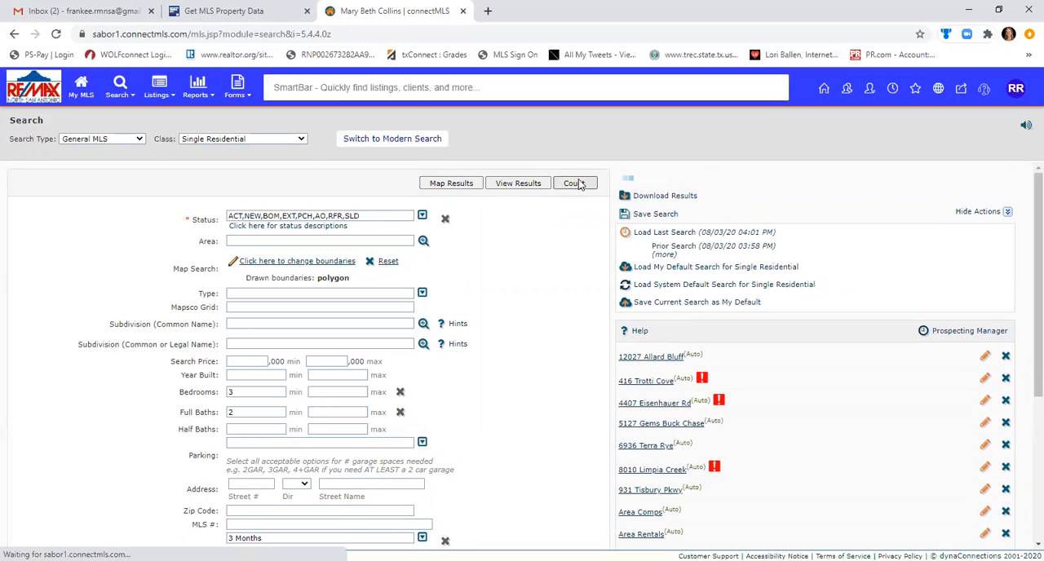
Change the polygon search boundary, recount the listings and add the Pending status to the search.
click(315, 262)
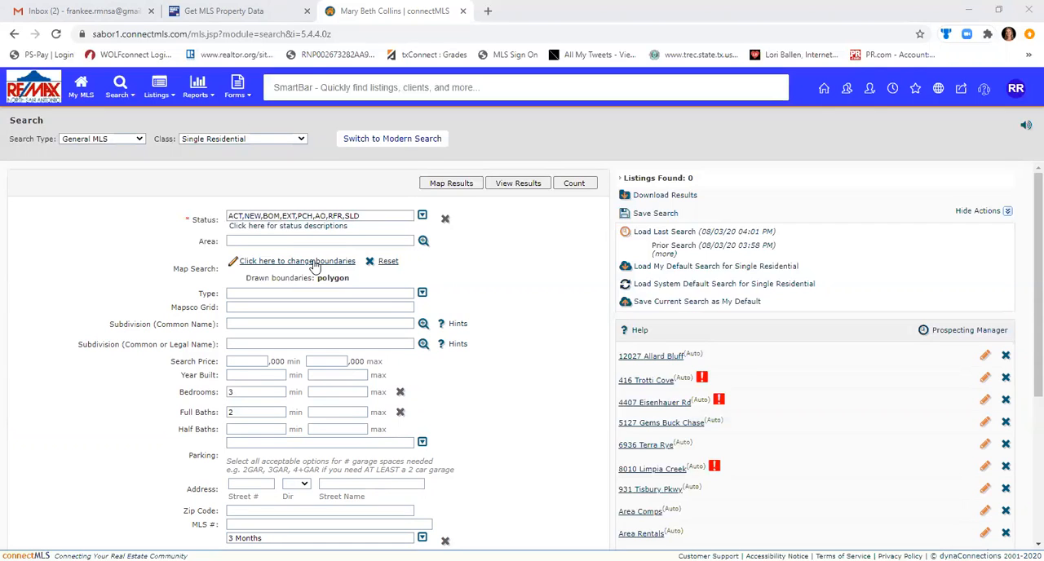
click(591, 187)
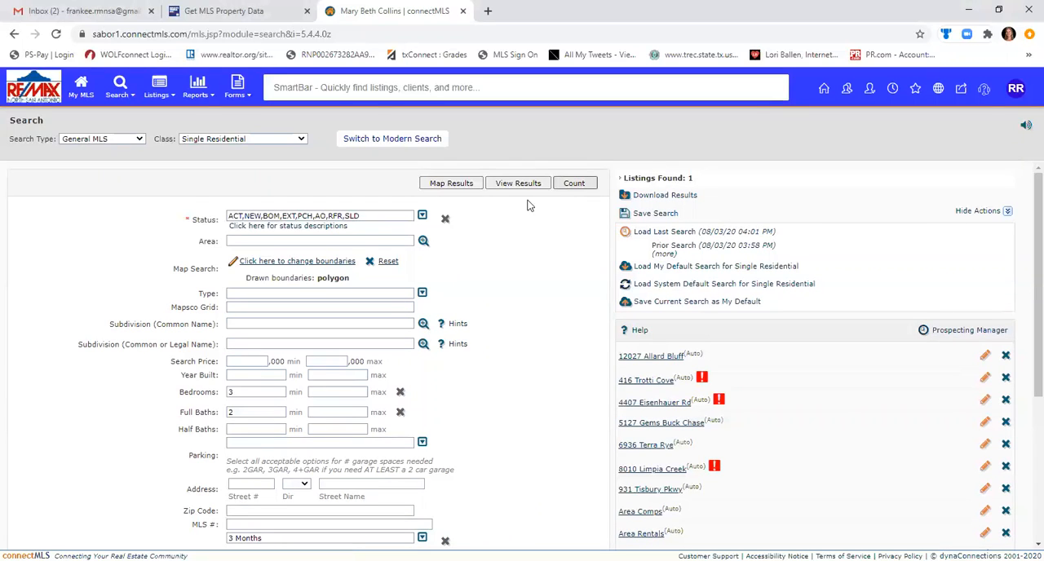
click(422, 216)
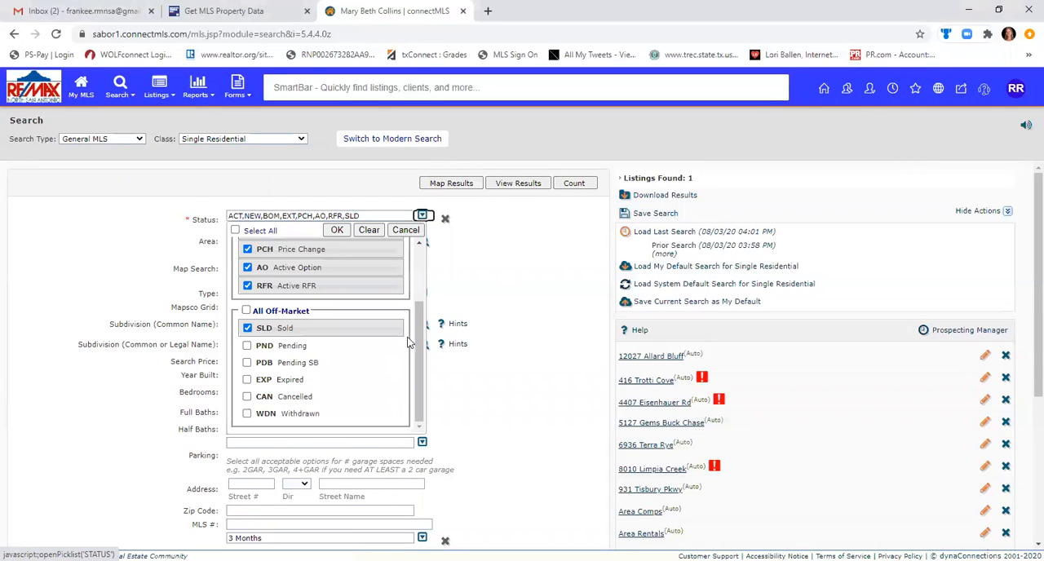
click(308, 349)
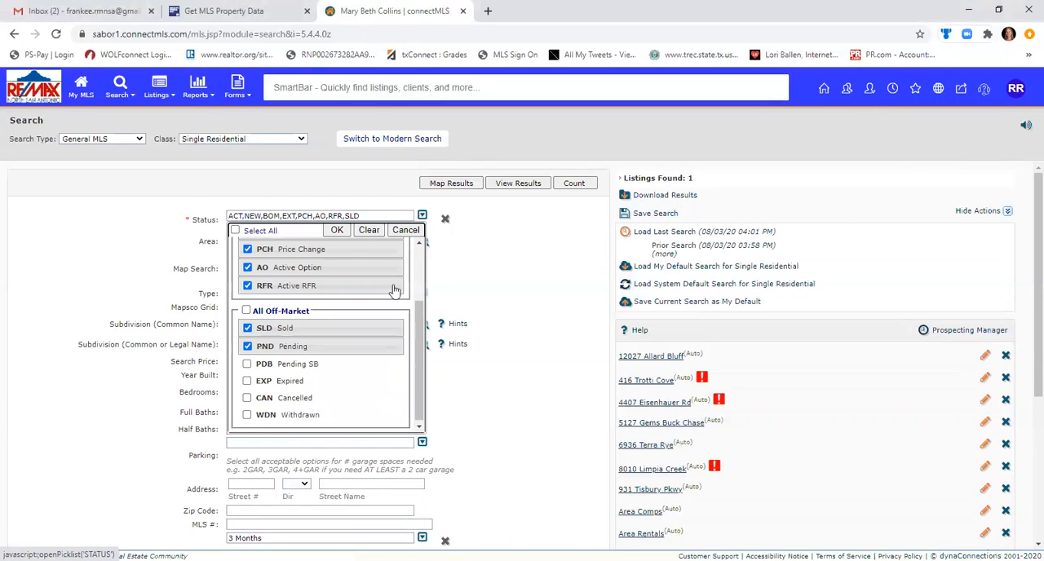
click(573, 185)
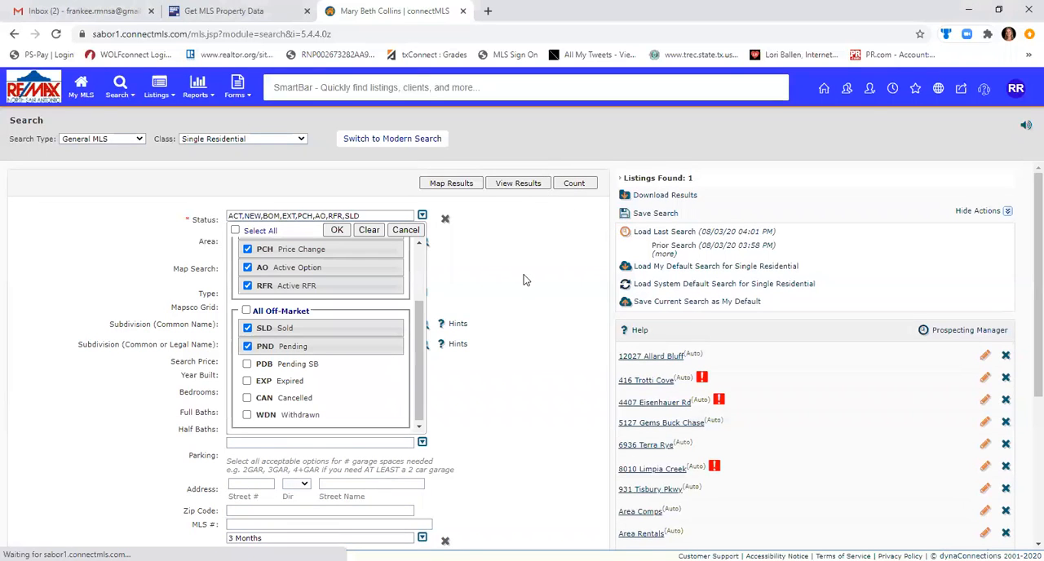
click(337, 230)
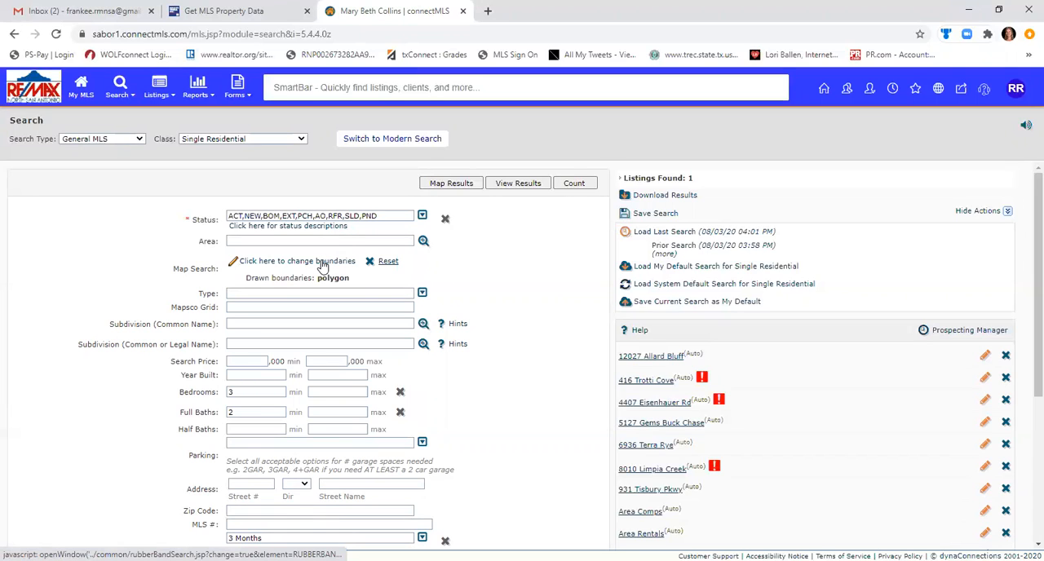
Adjust the polygon boundary of the map search again and recount the matching listings.
click(322, 263)
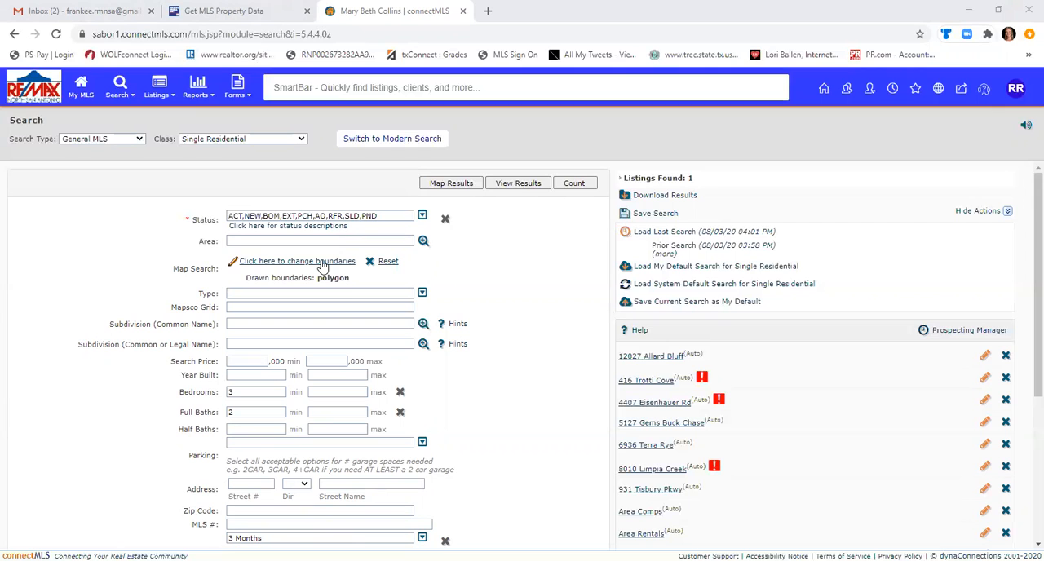
drag(508, 276, 591, 254)
click(588, 248)
click(593, 186)
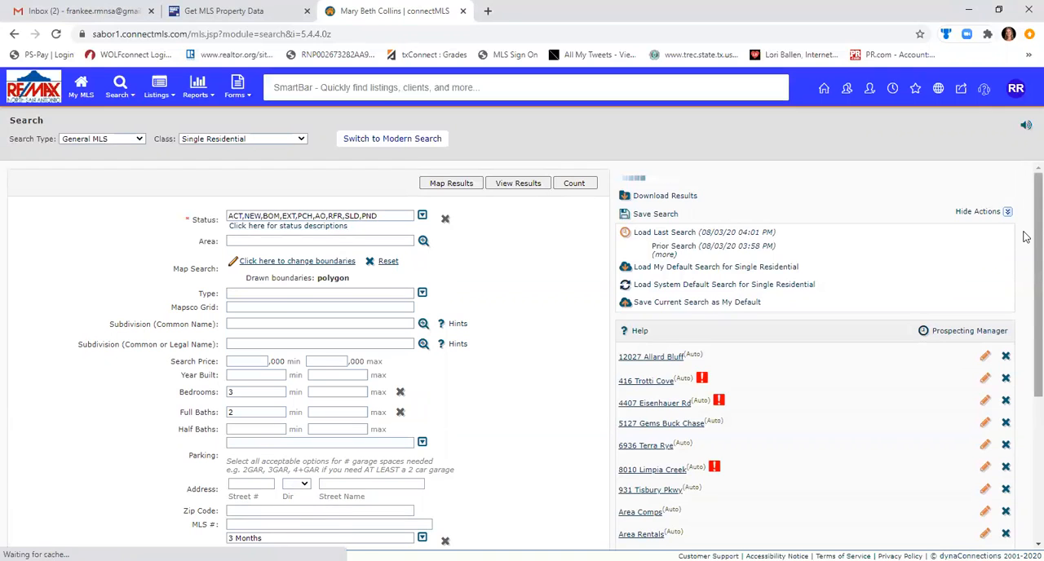
Set the search's months back to 6 Months and recount the matching listings.
scroll(1026, 393, down, 3)
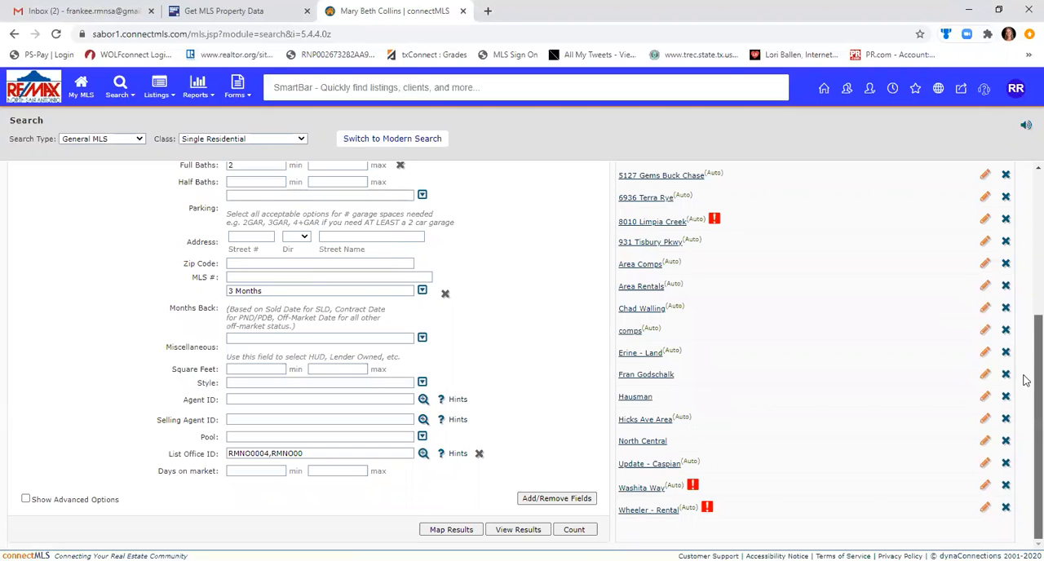
scroll(1027, 363, up, 1)
click(422, 371)
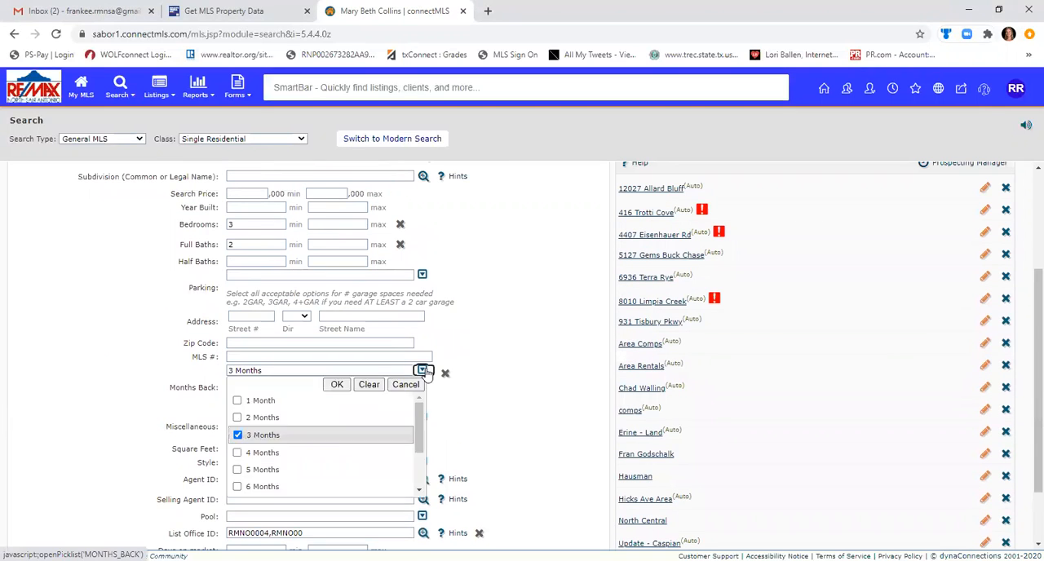
click(238, 487)
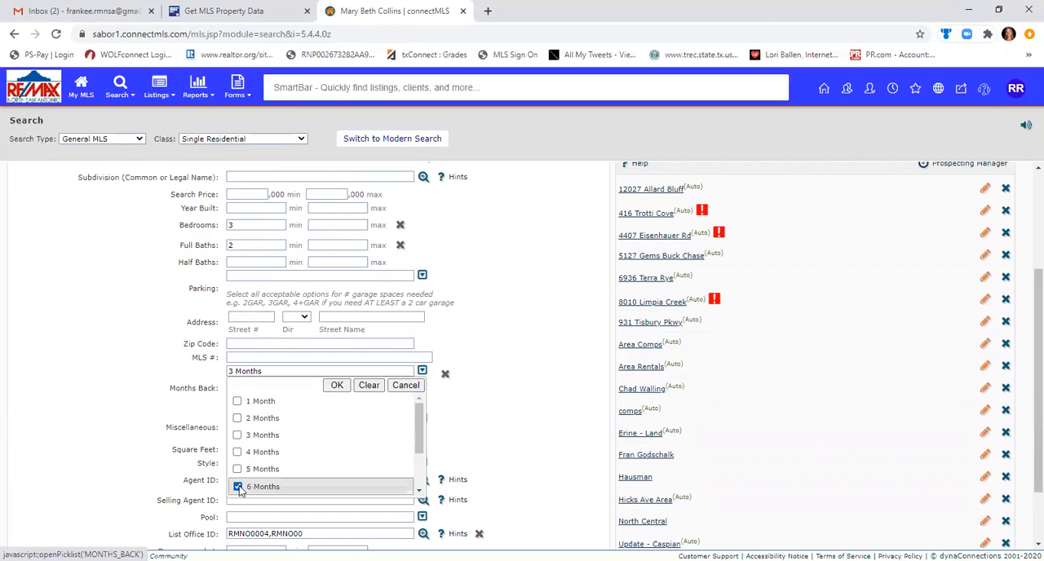
click(337, 385)
scroll(1026, 304, up, 2)
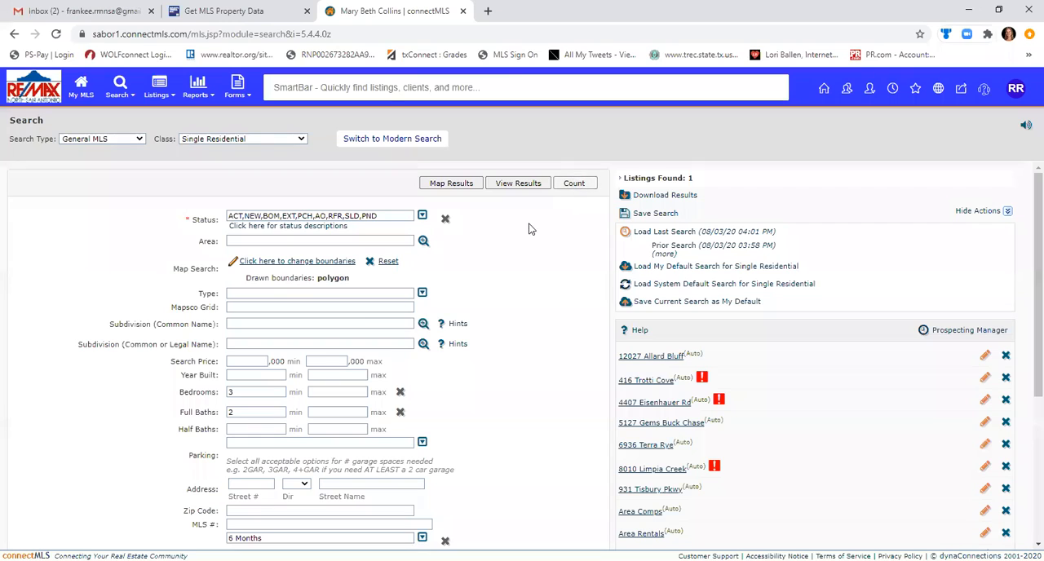
click(573, 183)
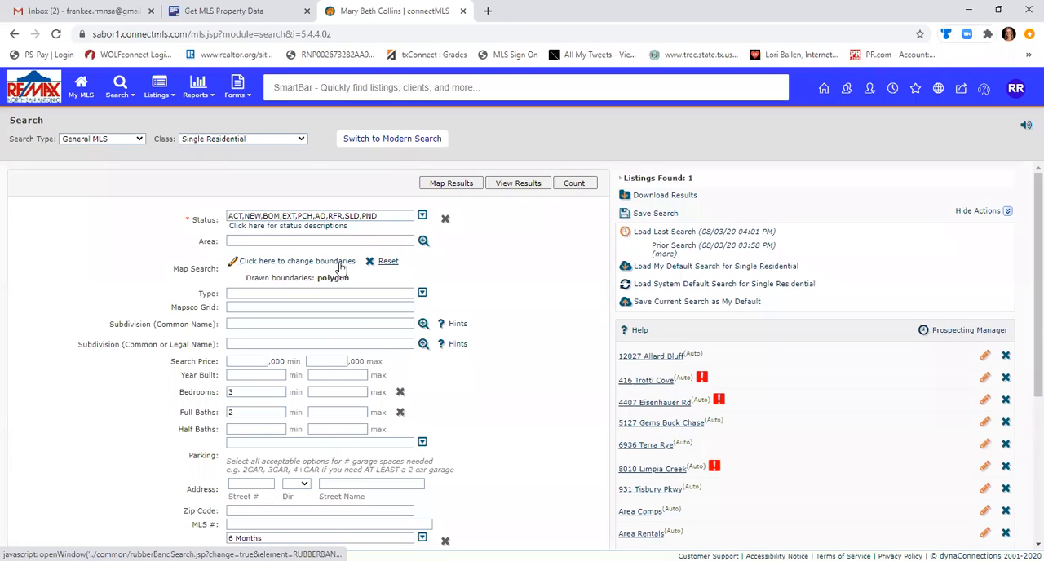
Replace the polygon boundary with a circle and include all off-market statuses, recounting the listings after each change.
click(341, 268)
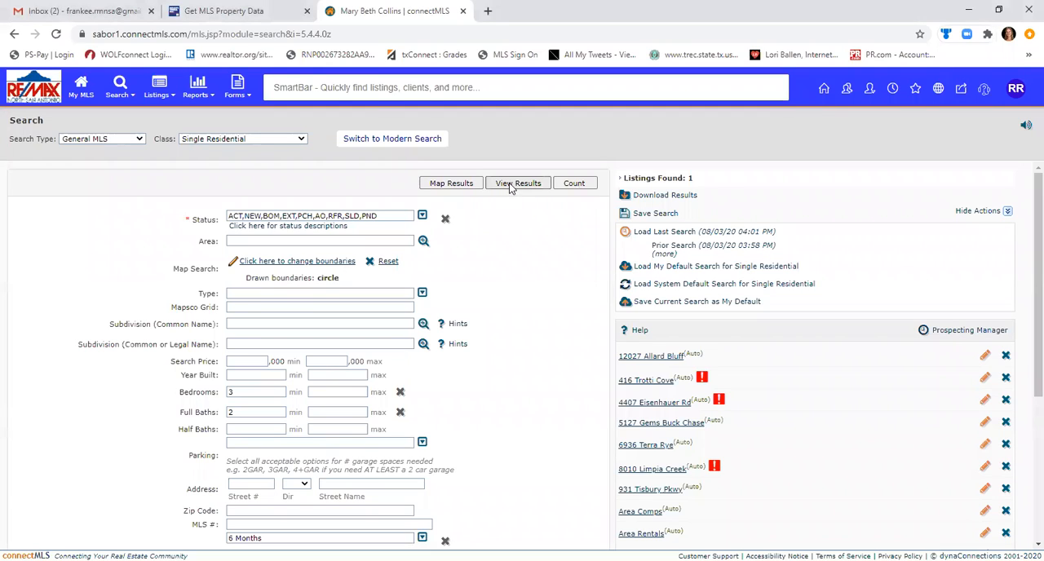
click(572, 184)
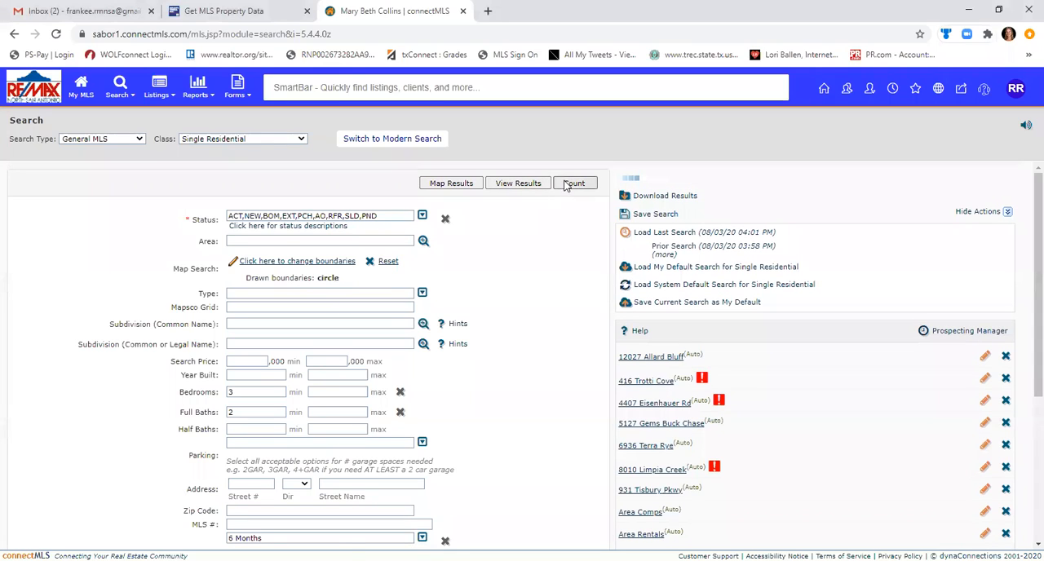
click(422, 217)
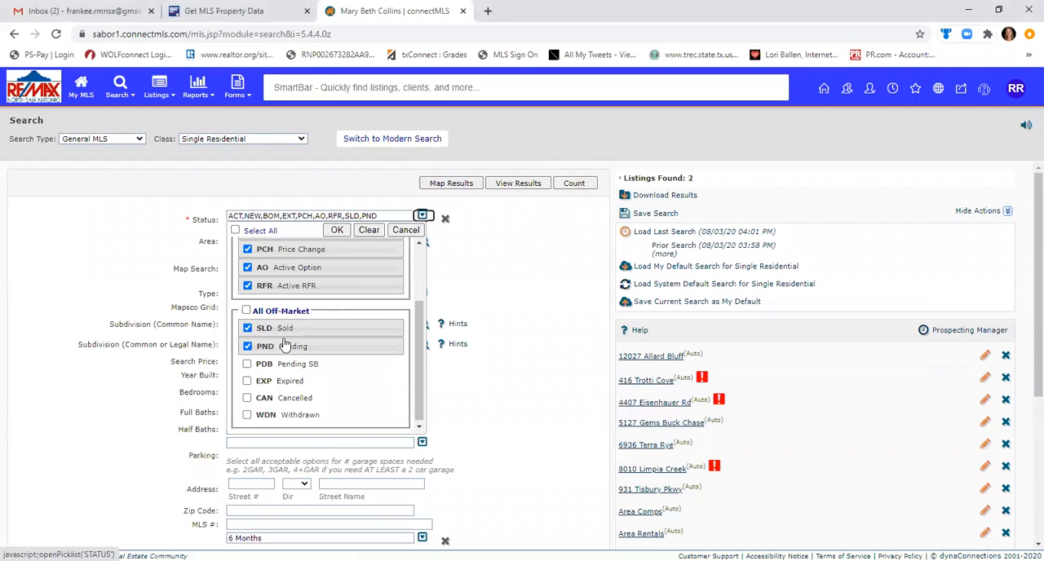
click(246, 311)
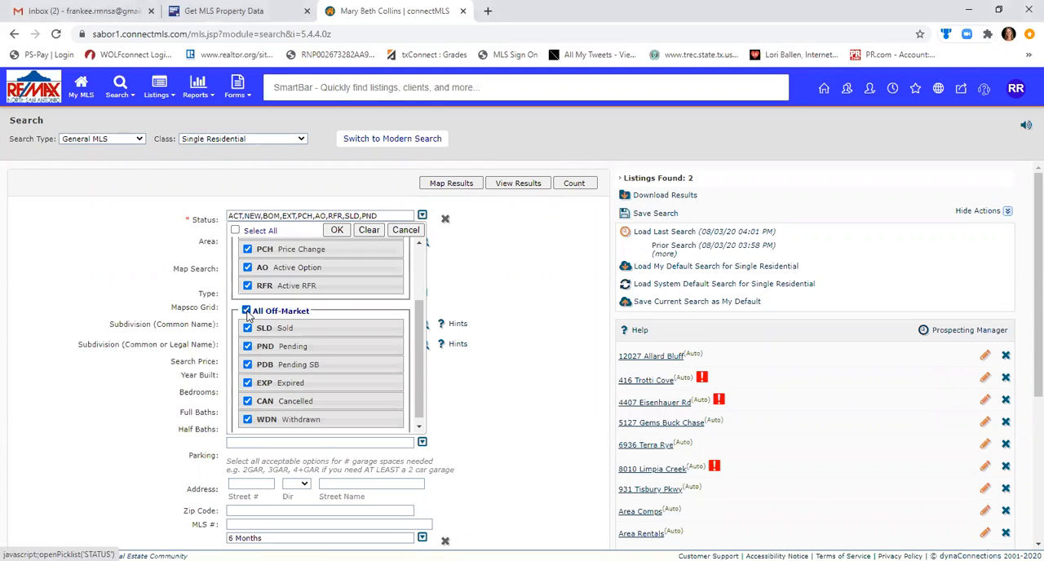
click(338, 231)
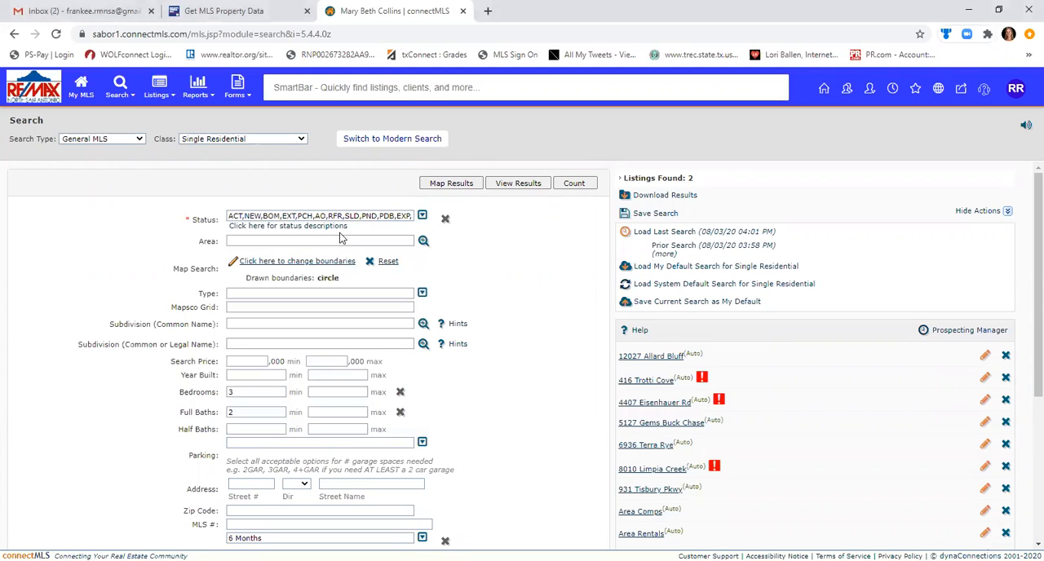
click(573, 183)
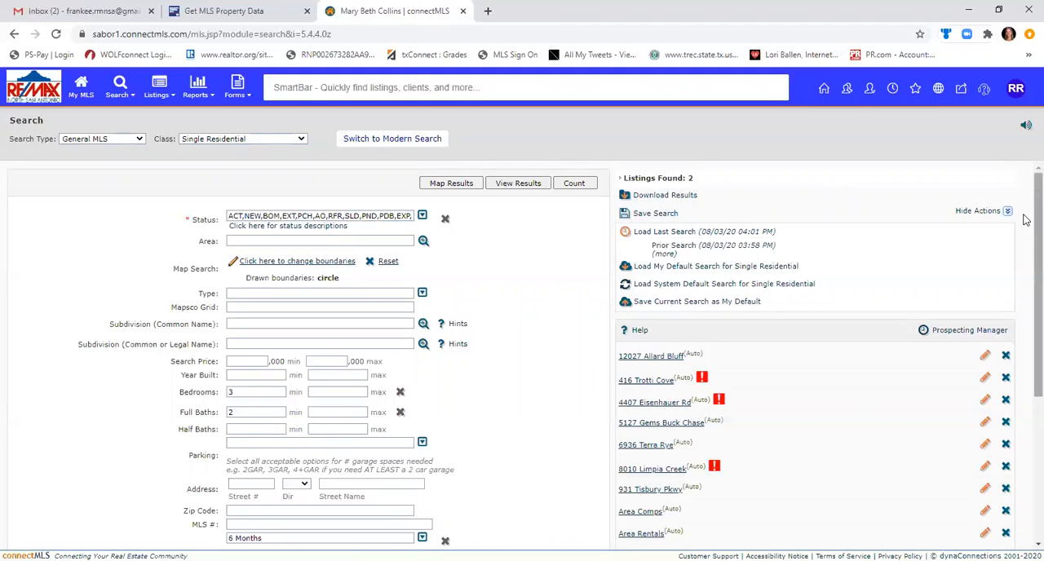
Clear the List Office ID filter, recount the matching listings and open them as map results.
scroll(1026, 349, down, 3)
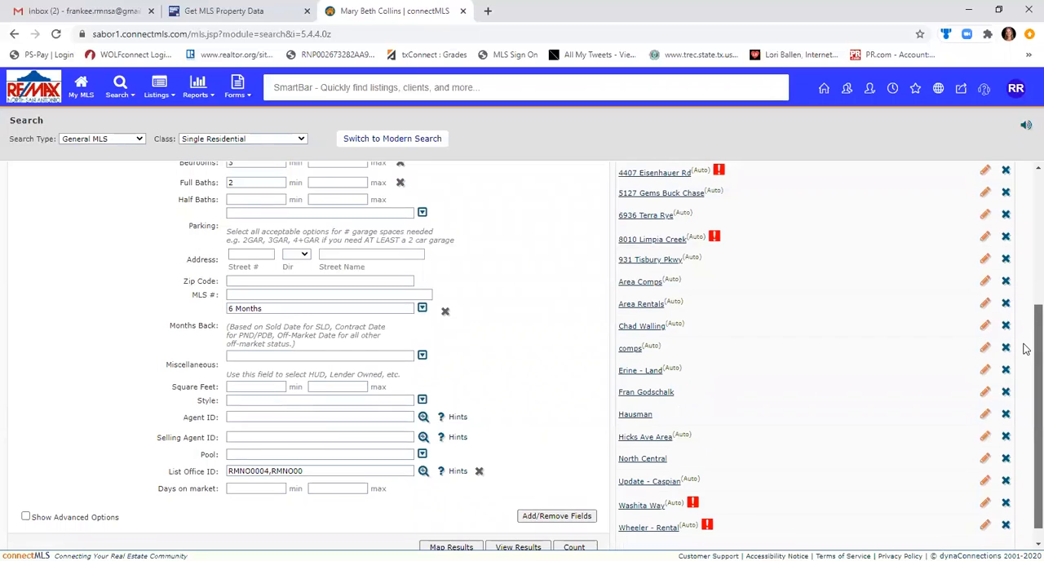
scroll(1026, 349, down, 1)
triple_click(366, 454)
key(BackSpace)
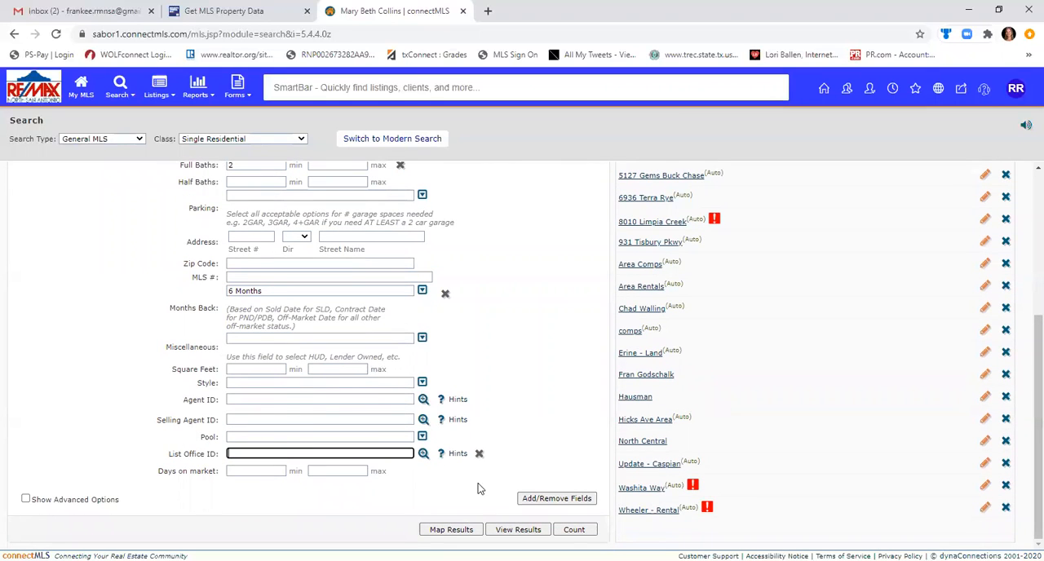
click(572, 528)
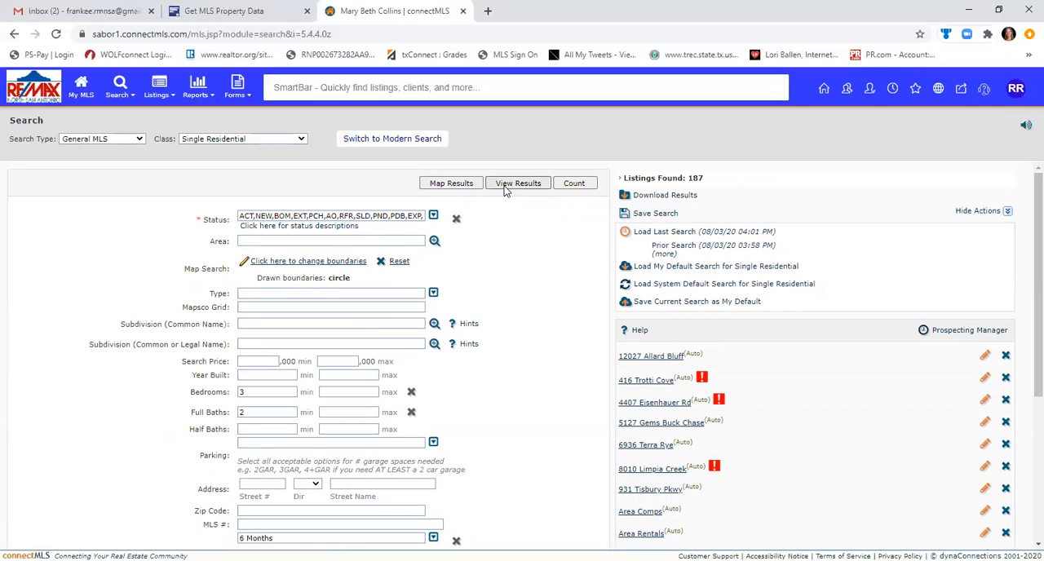
click(454, 186)
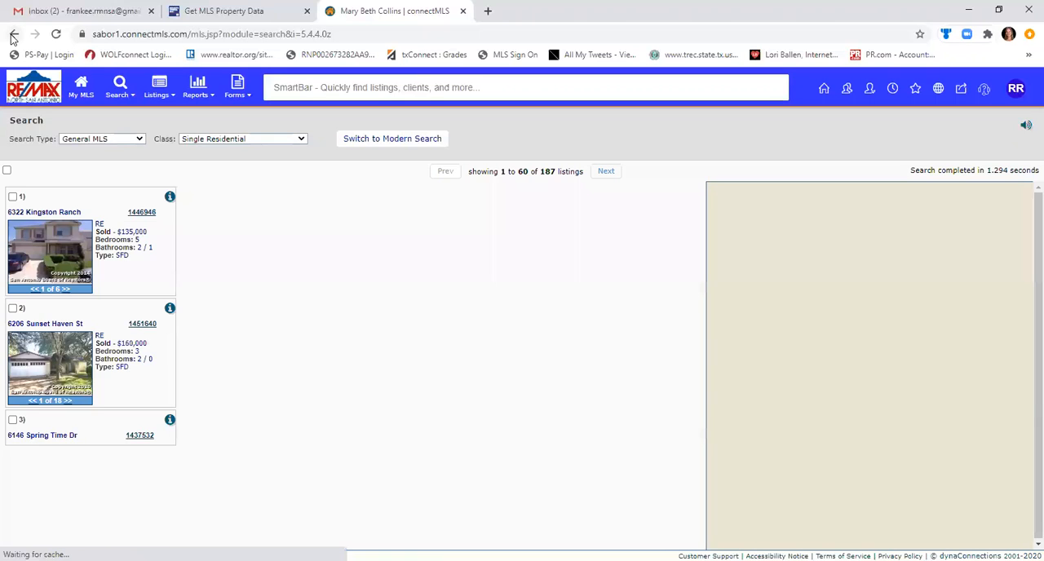
Return to the search form, draw a rectangle boundary for the map search, and recount and view the matching listings.
click(13, 35)
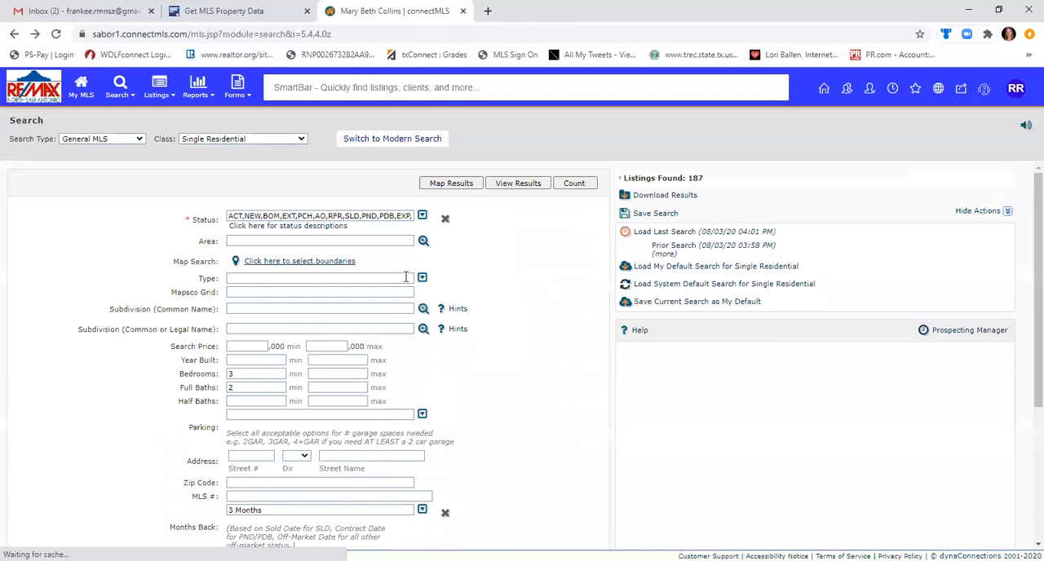
click(311, 262)
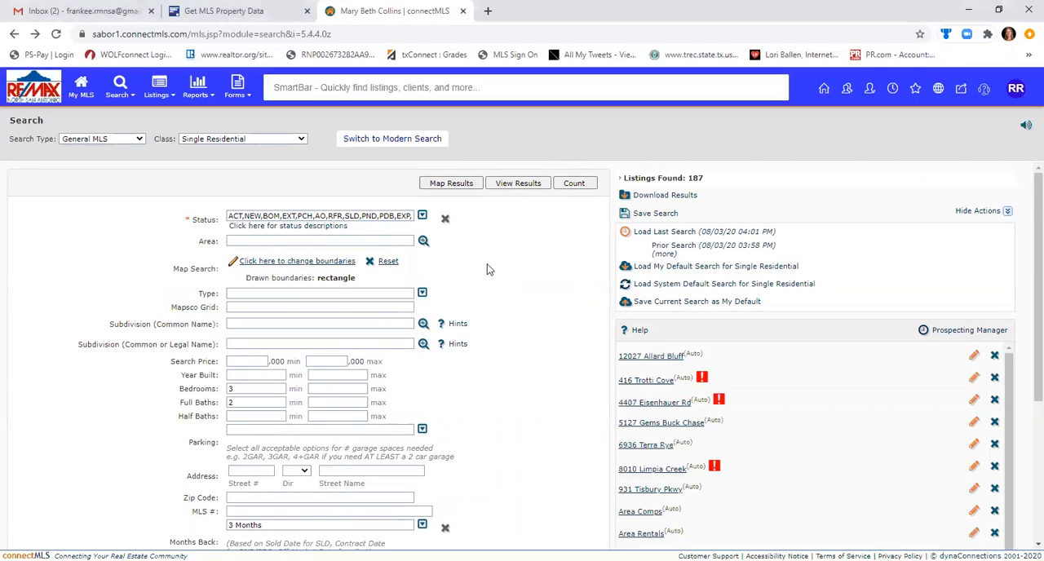
click(575, 182)
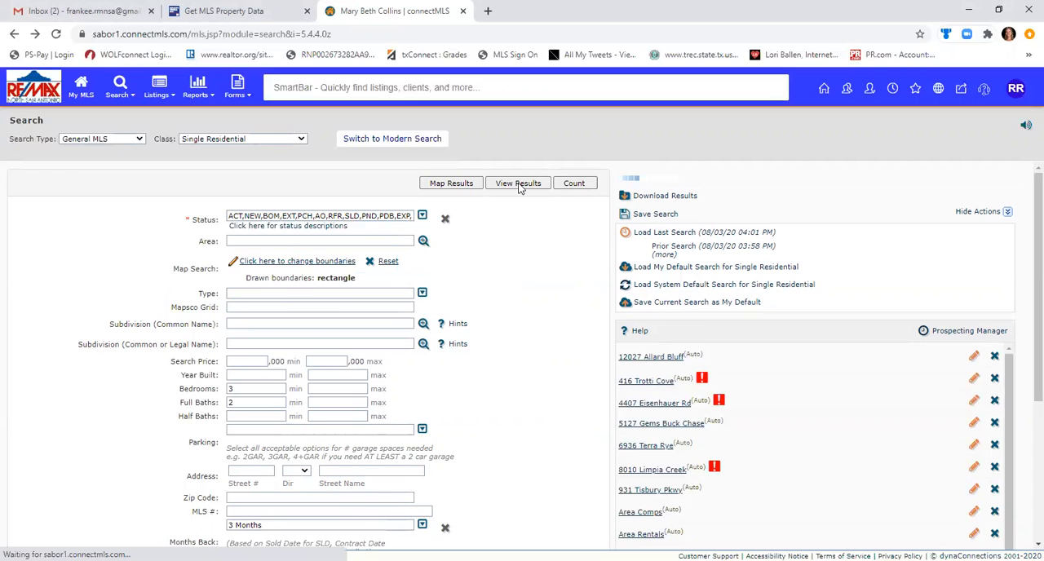
click(522, 184)
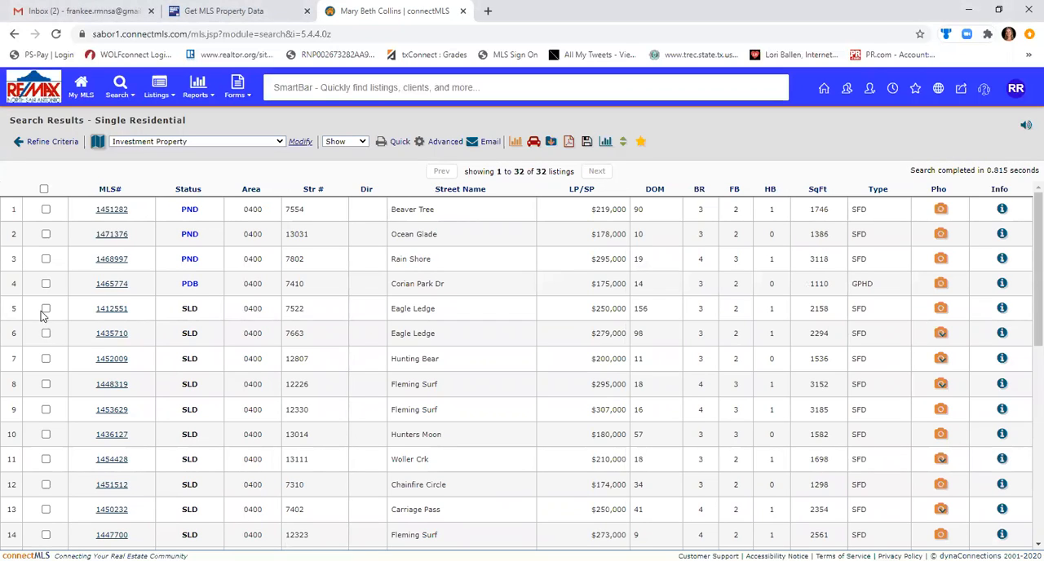
Select the sold listings in rows 5, 6, 7 and 11 of the search results.
click(46, 308)
click(46, 333)
click(46, 359)
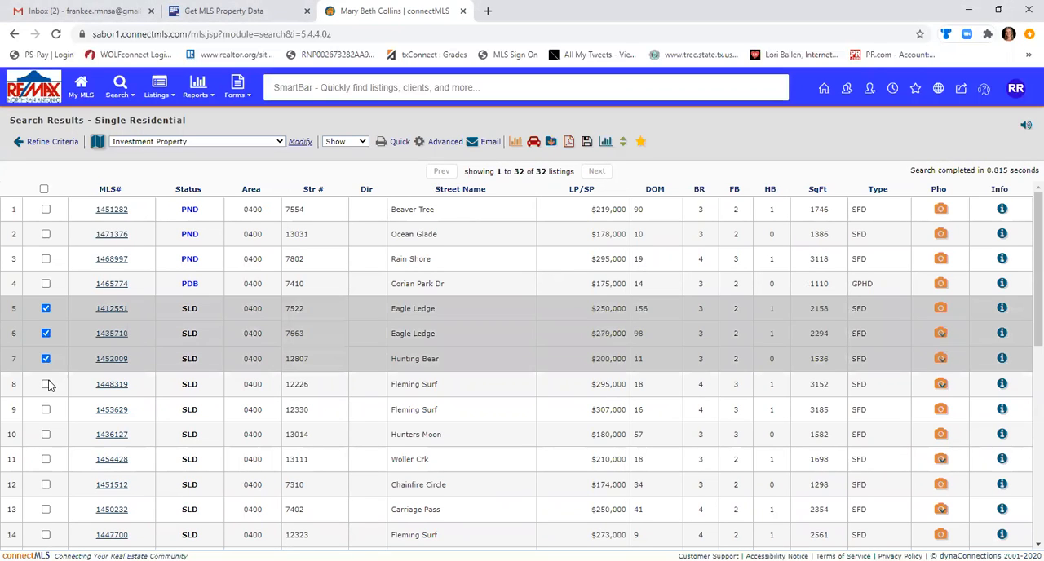
click(47, 385)
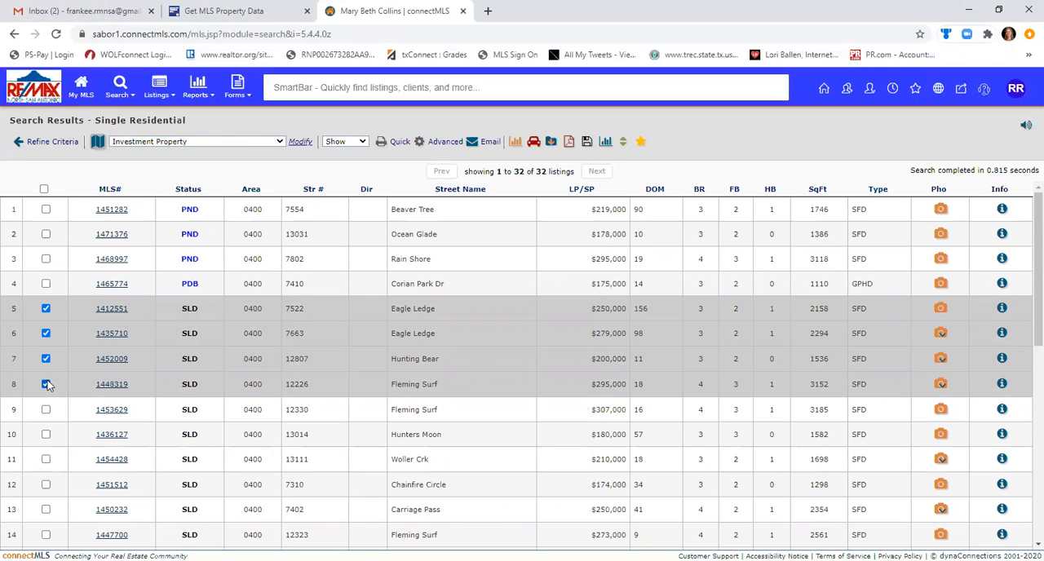
click(46, 384)
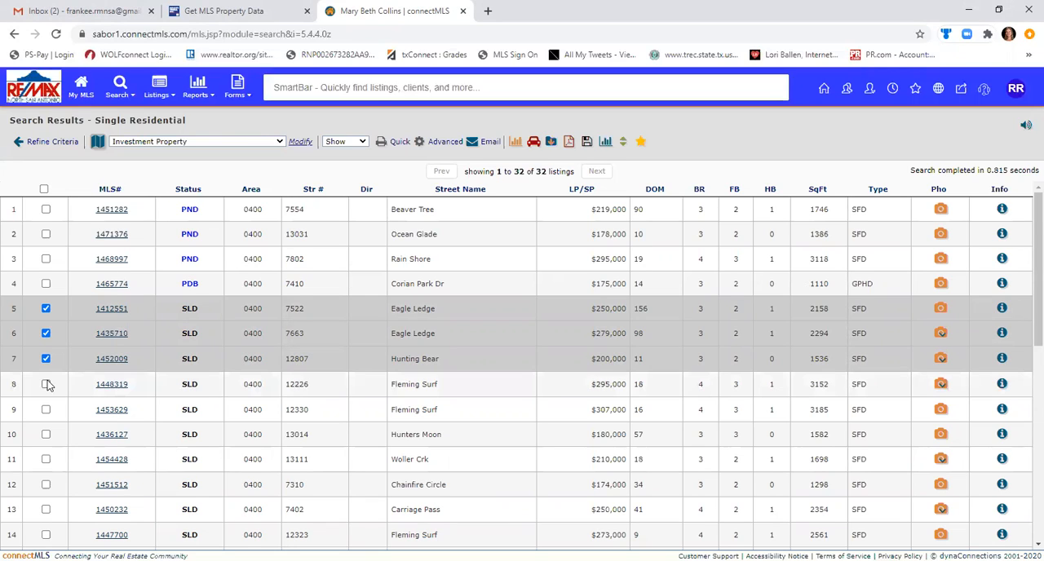
click(46, 460)
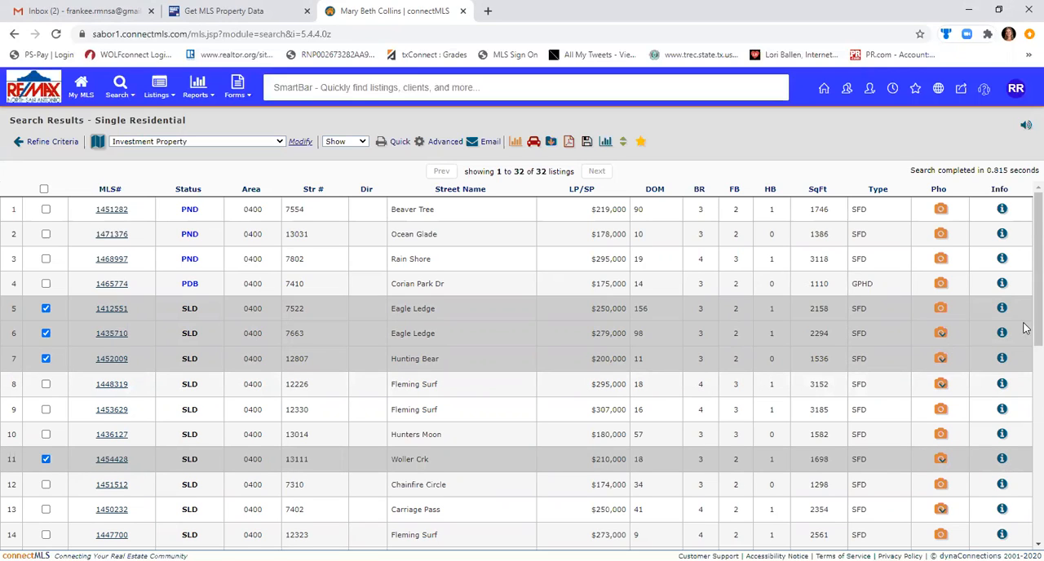
scroll(1026, 408, down, 5)
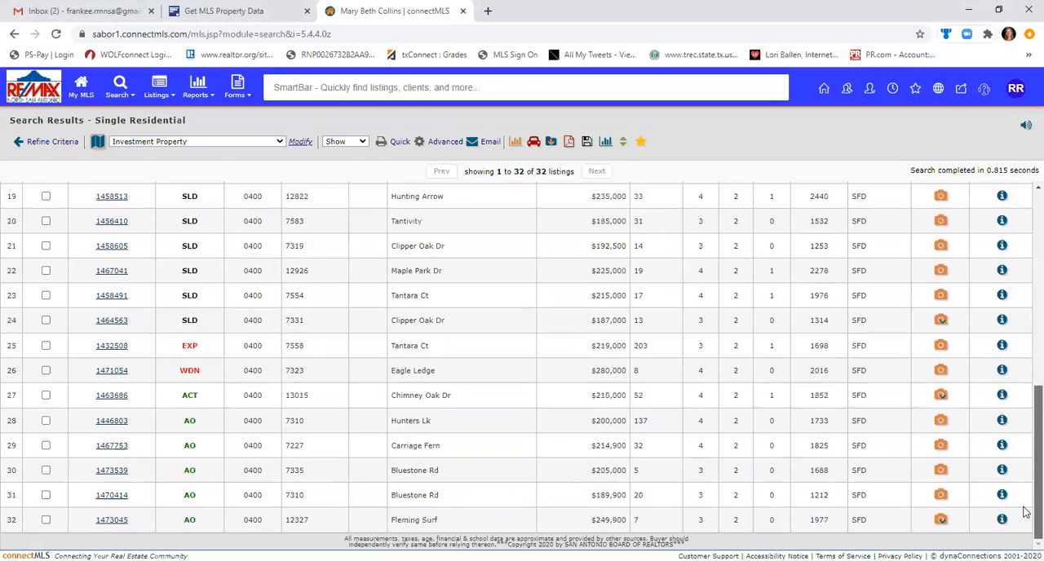
scroll(1026, 489, up, 2)
scroll(1026, 260, up, 3)
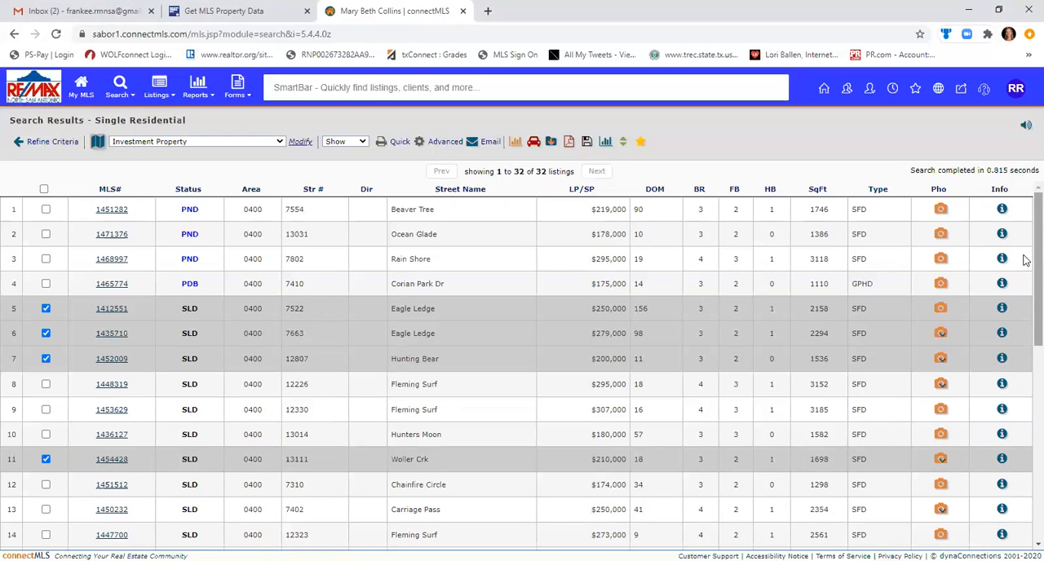
click(299, 8)
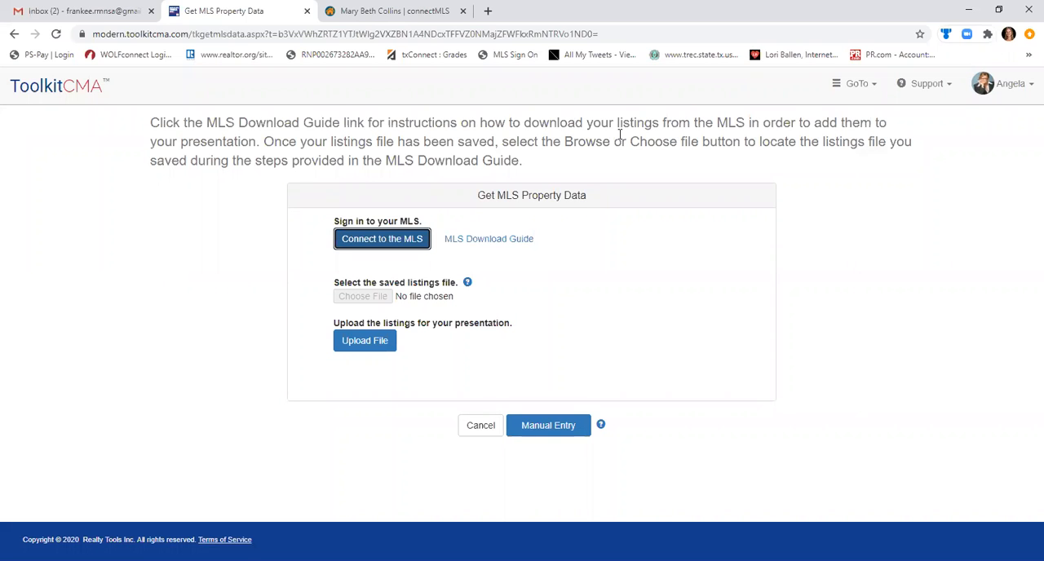
click(396, 10)
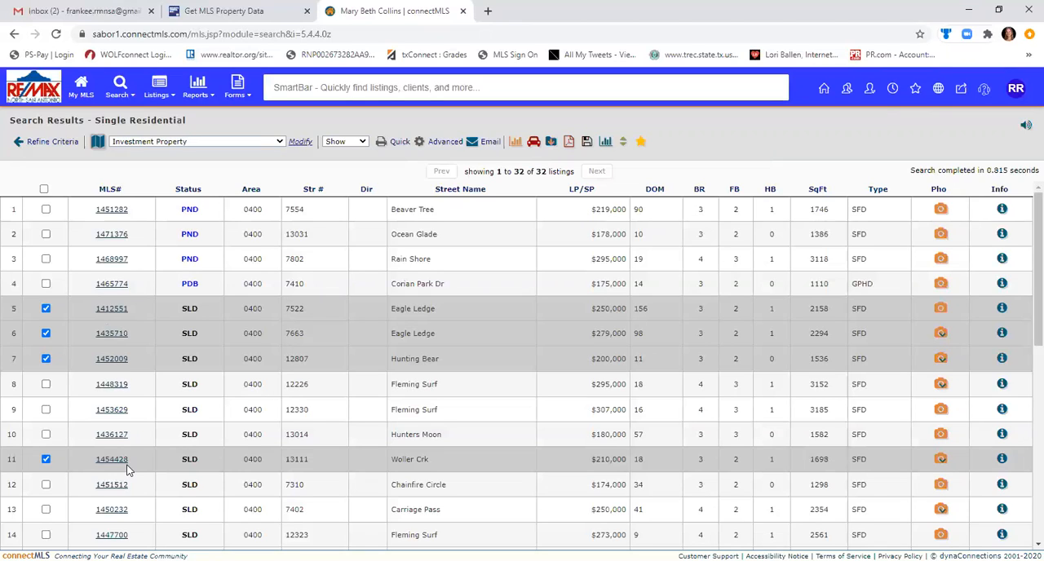
Export all selected listings with the Toolkit CMA fields as tab-delimited text, including large primary photos.
click(551, 142)
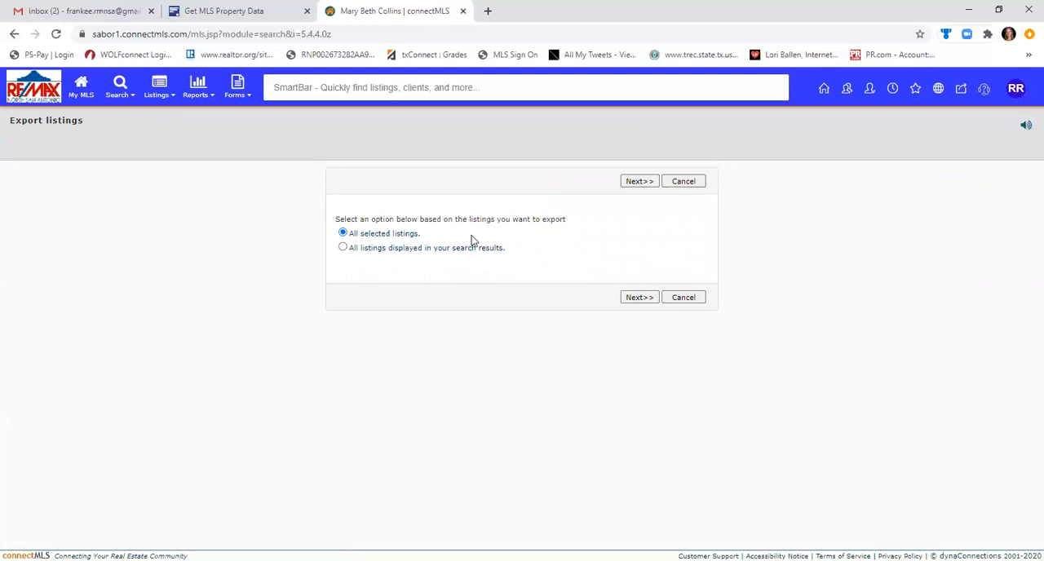
click(639, 181)
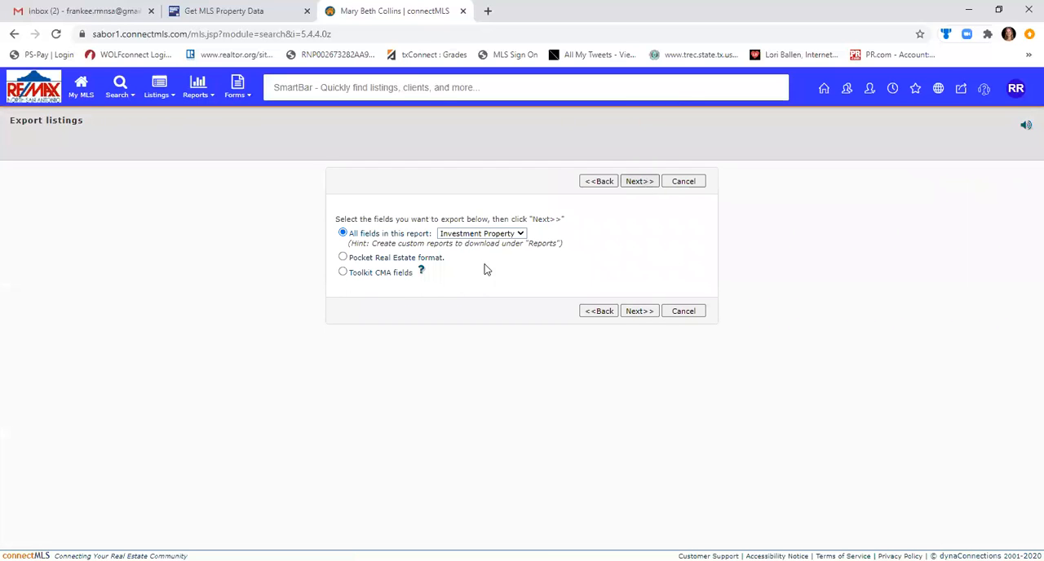
click(490, 235)
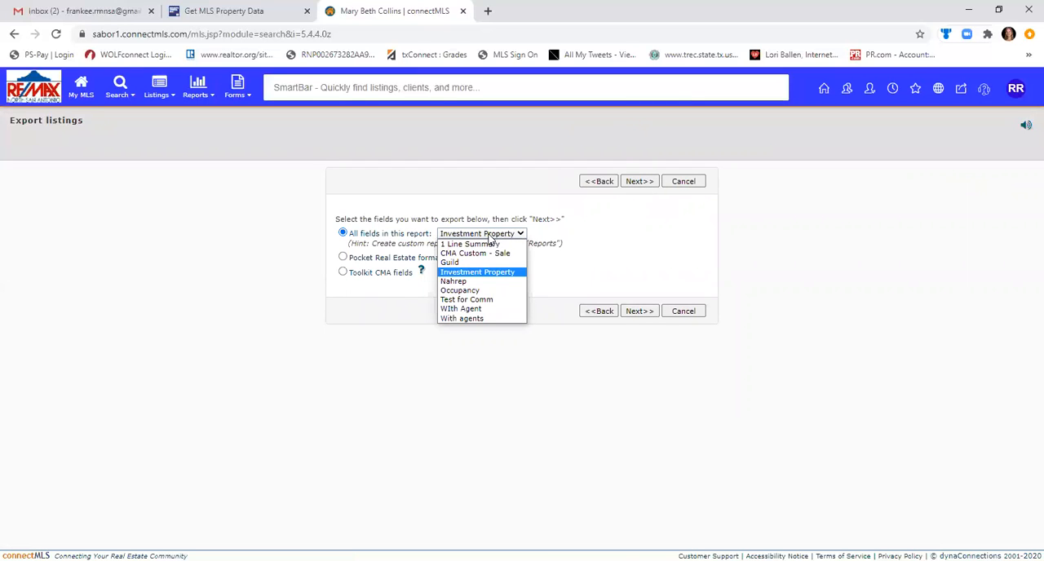
click(344, 273)
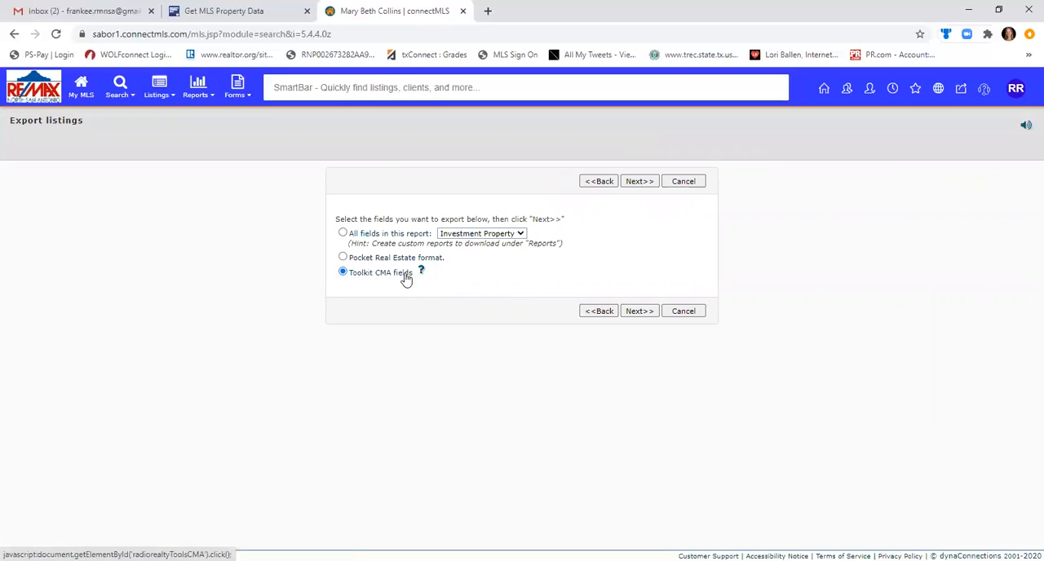
click(639, 312)
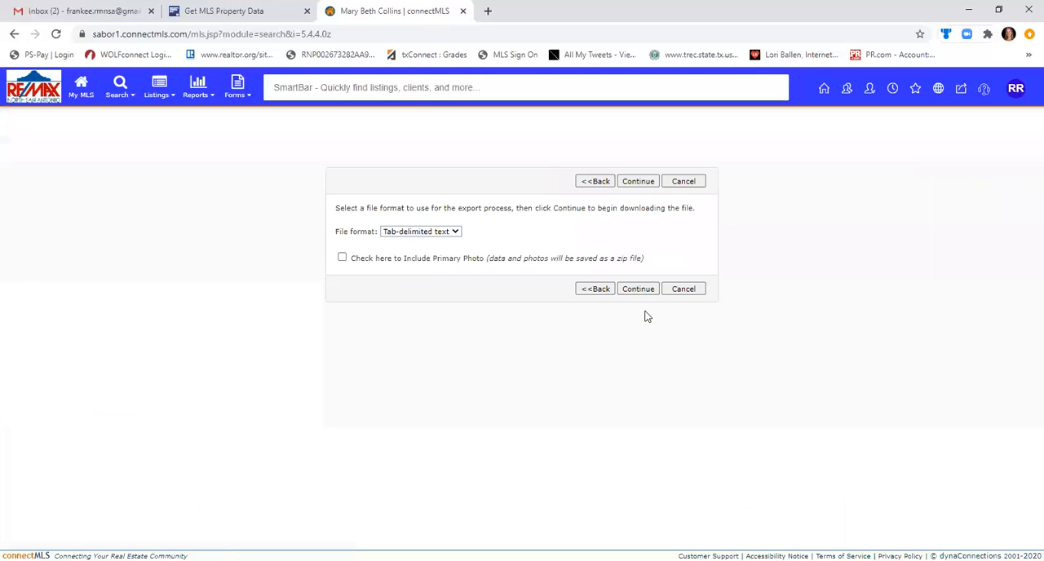
click(342, 257)
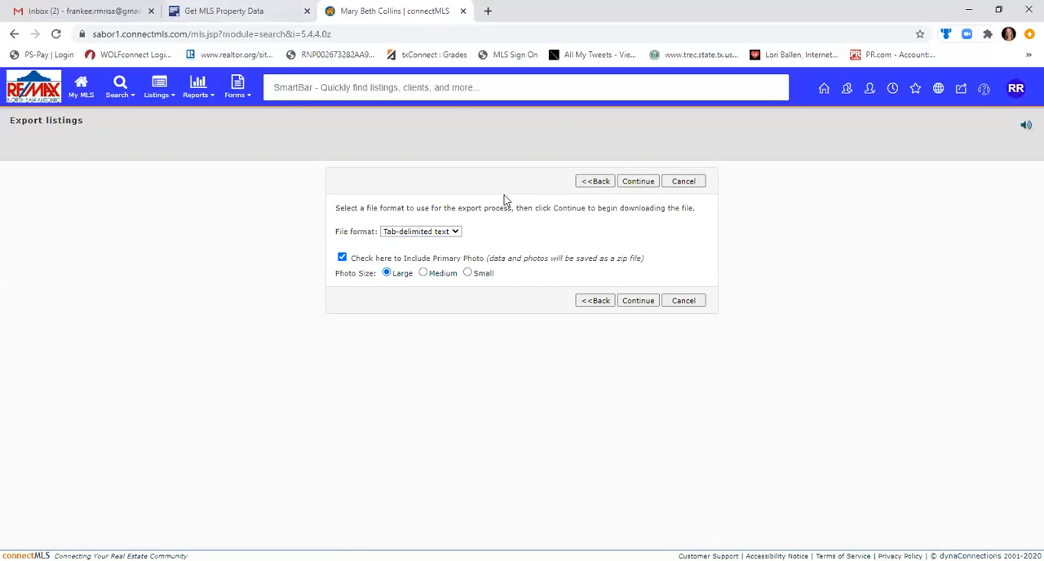
click(648, 304)
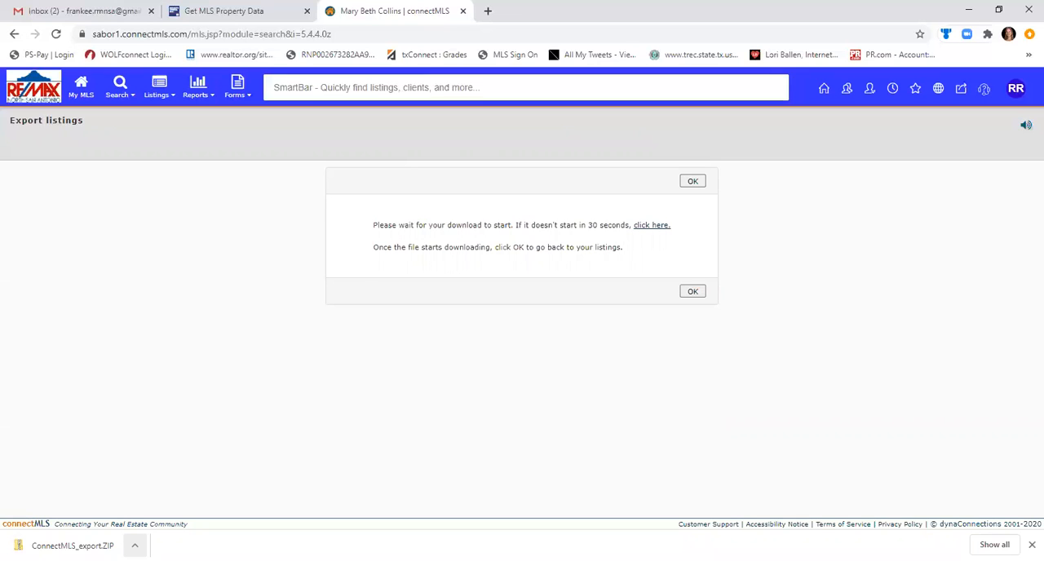
Close connectMLS, try to upload the listings in ToolkitCMA without a chosen file, and go back to the MLS selection.
click(464, 12)
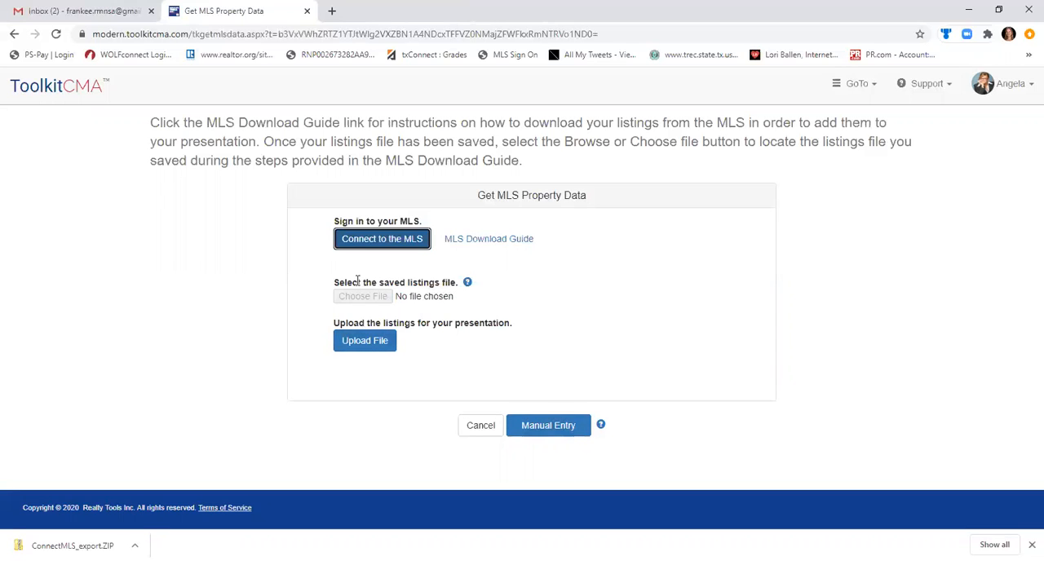
click(384, 343)
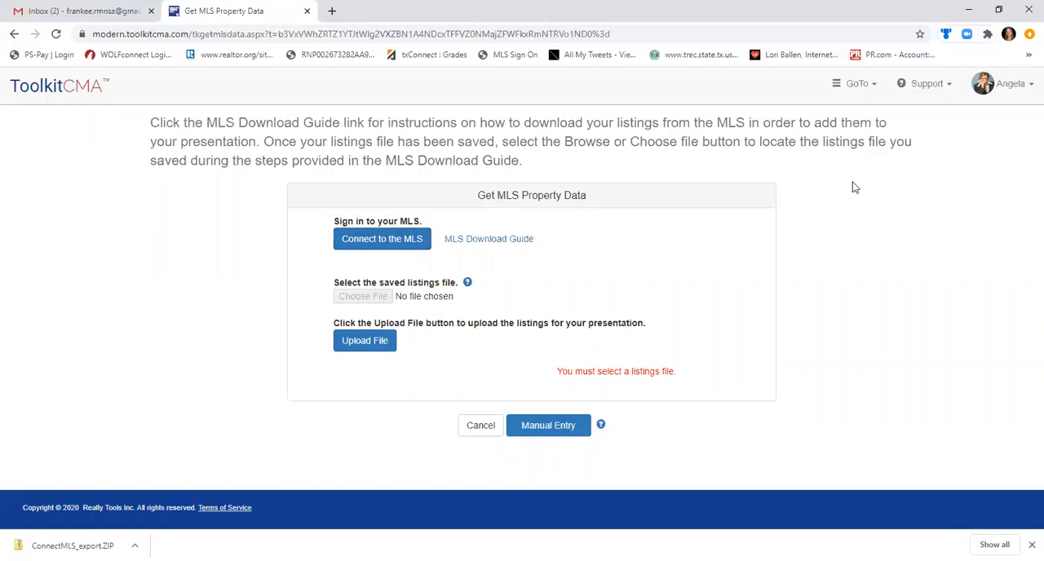
click(13, 34)
click(13, 34)
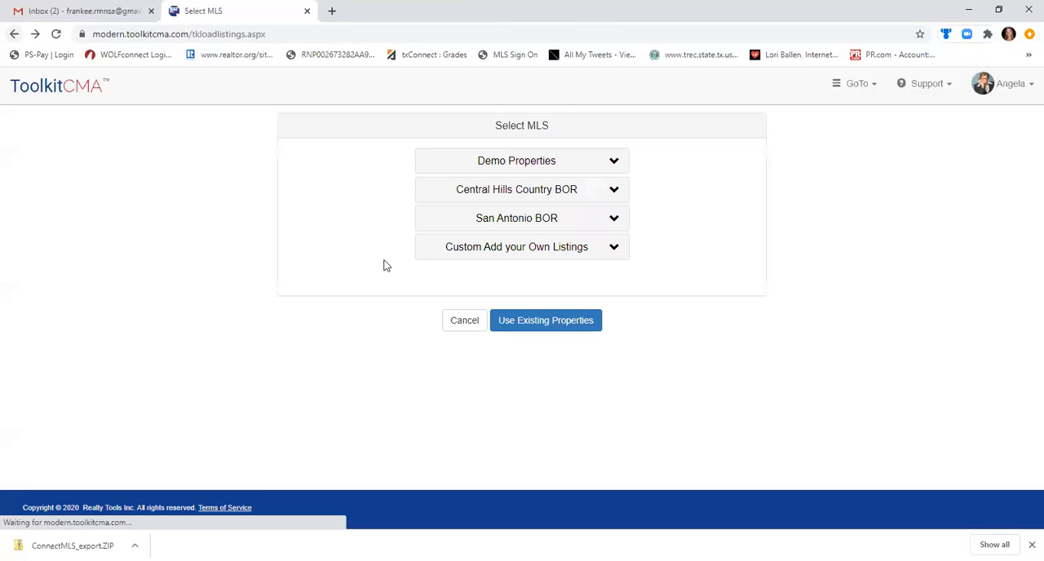
Load the Demo Properties into the presentation and dismiss the browser's download bar.
click(513, 166)
click(522, 196)
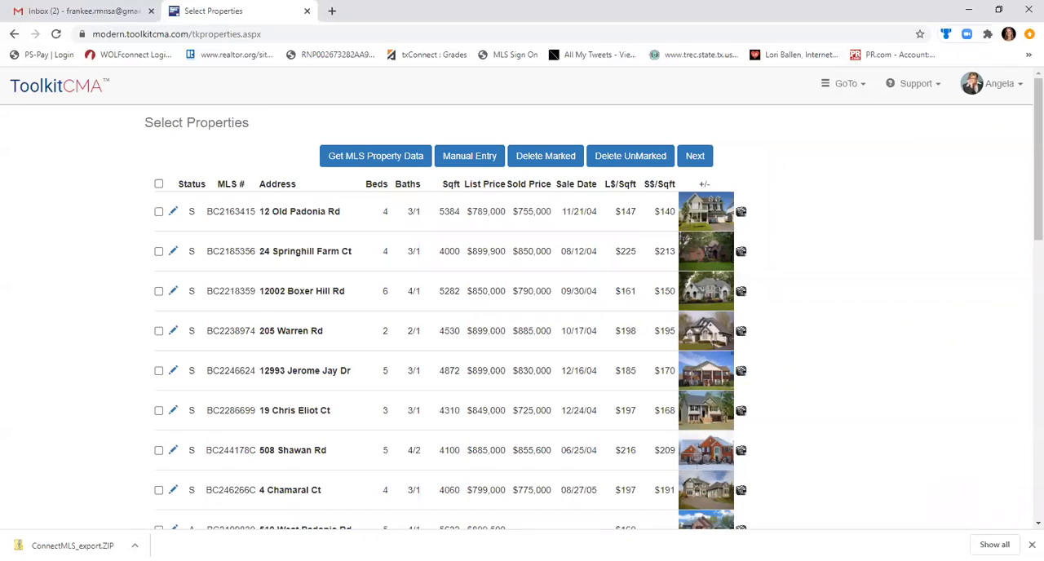
click(1032, 545)
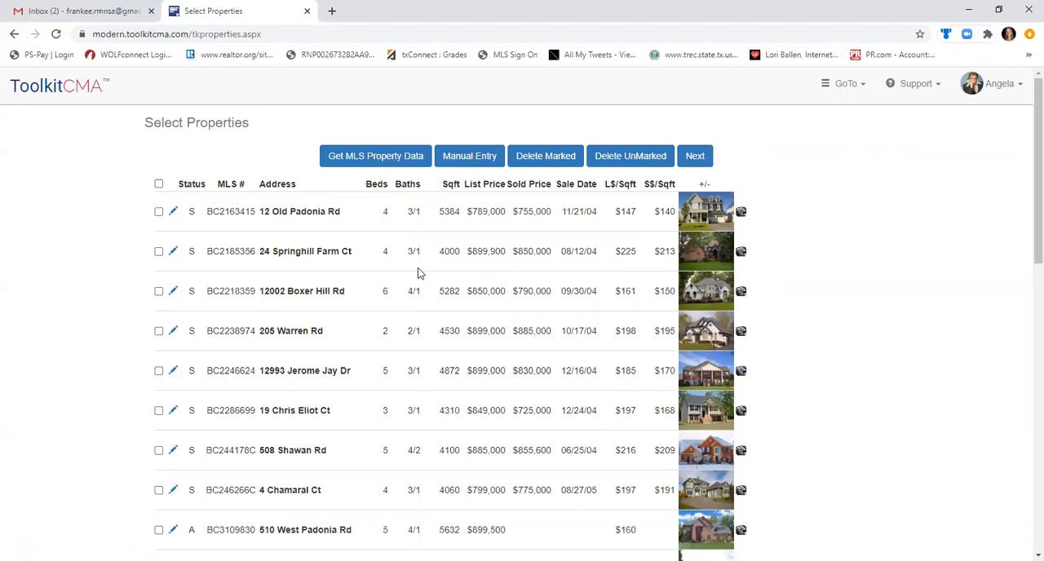
Mark the properties with MLS numbers BC2163415, BC2185356 and BC246266C as comparables.
click(159, 185)
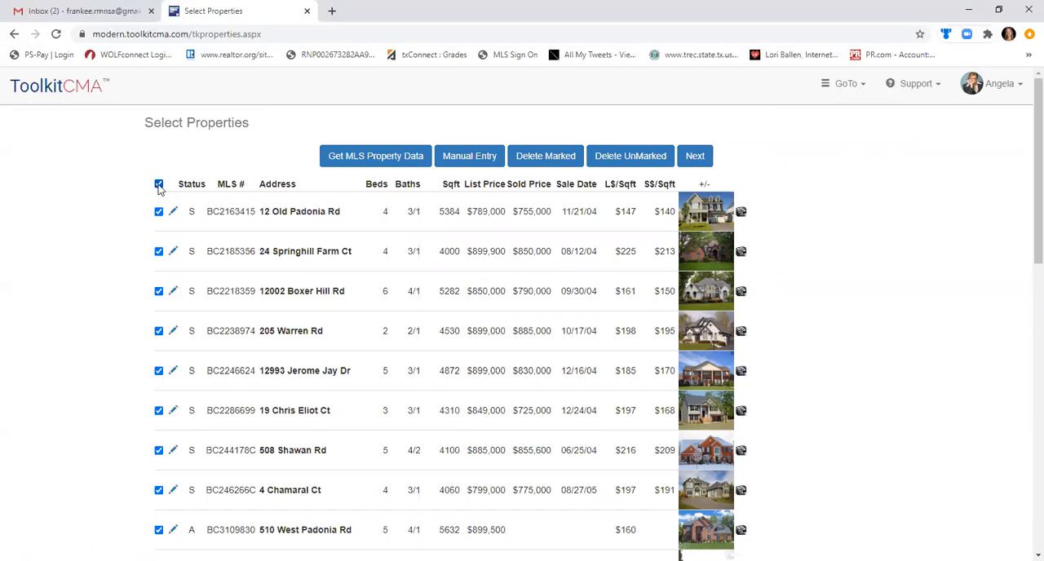
click(159, 185)
click(159, 212)
click(159, 251)
click(159, 291)
click(160, 292)
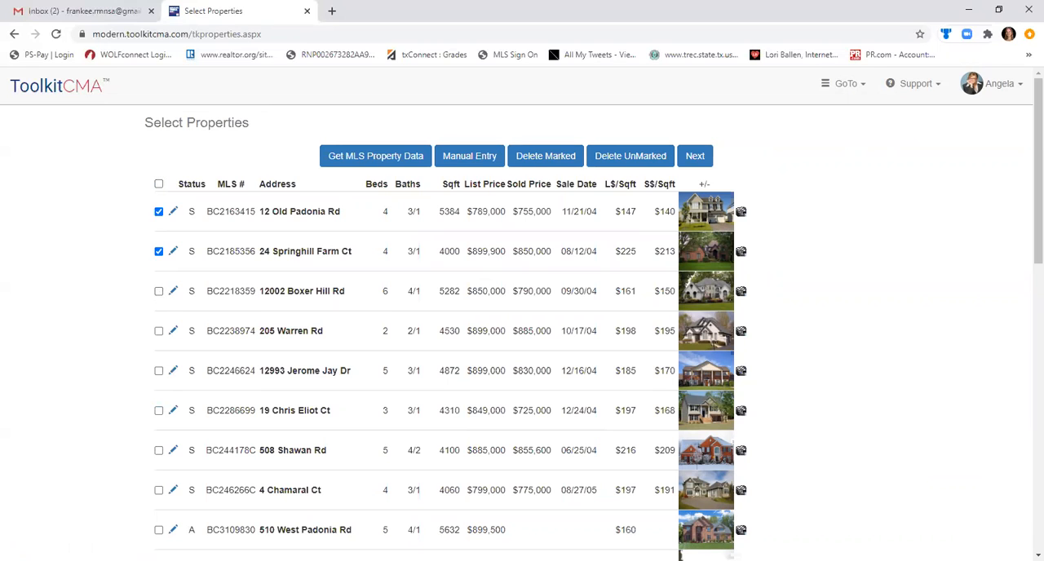
click(159, 490)
drag(1026, 231, 1025, 560)
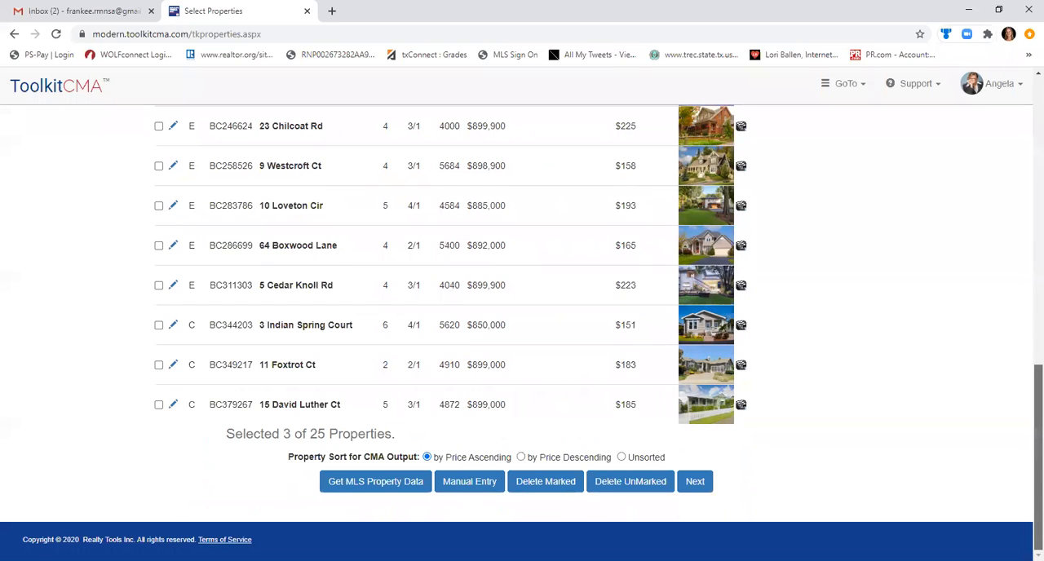
scroll(1009, 279, up, 10)
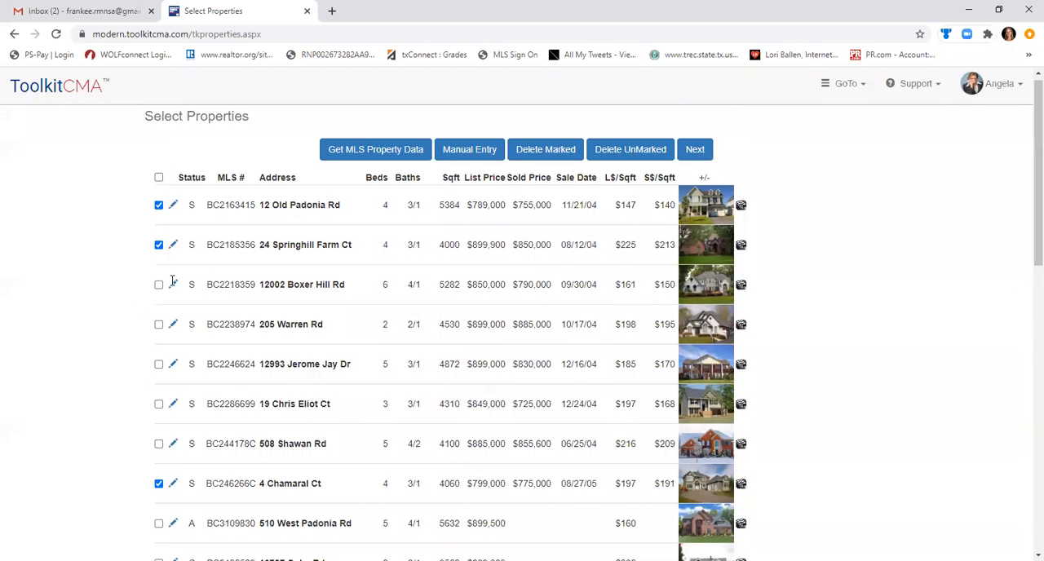
Mark the property with MLS number BC3258526 as a further comparable and continue to the property photos.
click(158, 284)
drag(1026, 192, 1025, 260)
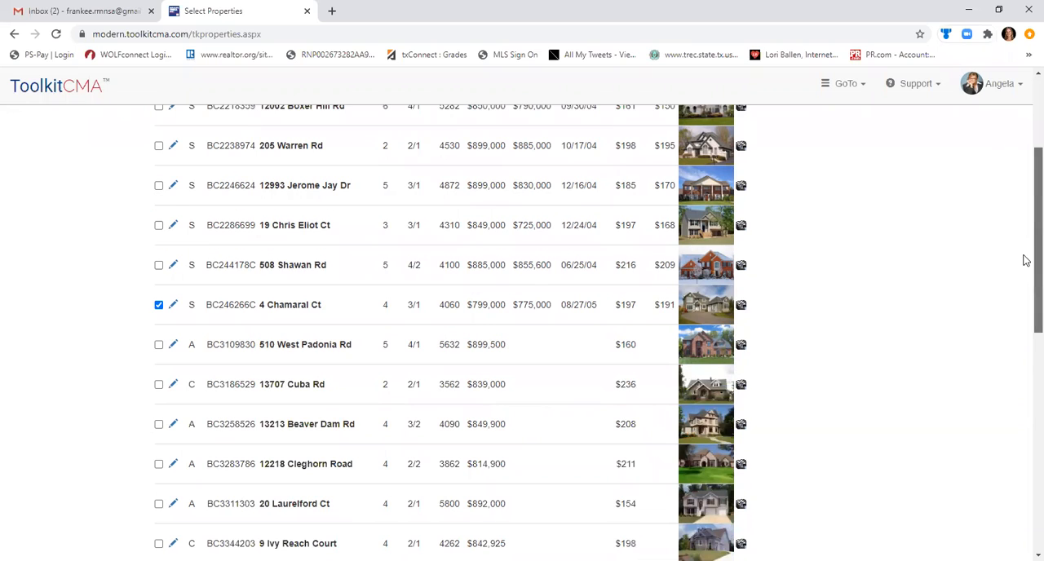
click(158, 424)
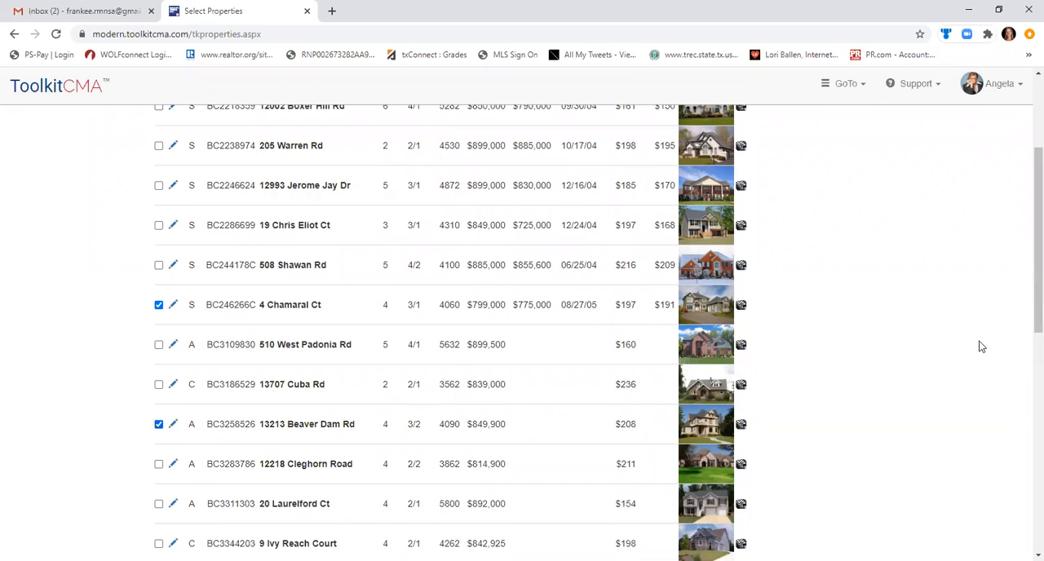
scroll(1018, 140, up, 3)
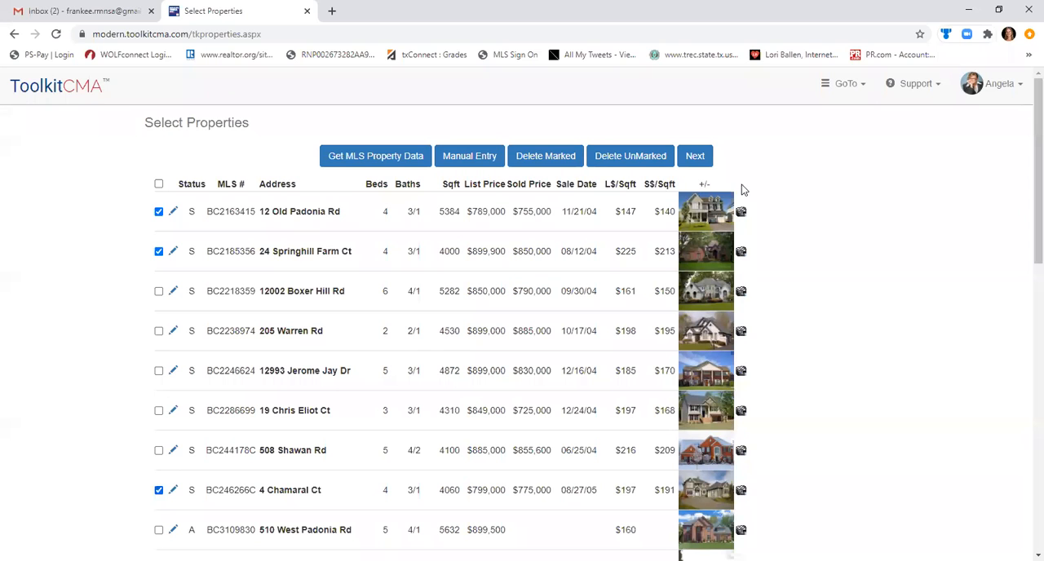
click(694, 158)
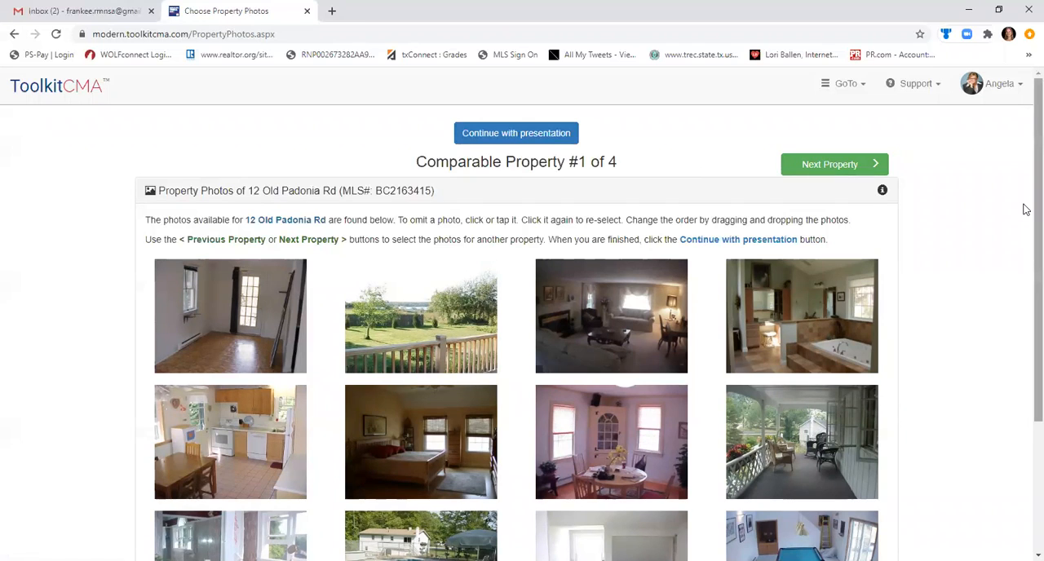
Omit the swimming pool photo from the first comparable property and re-select it.
scroll(1025, 318, down, 3)
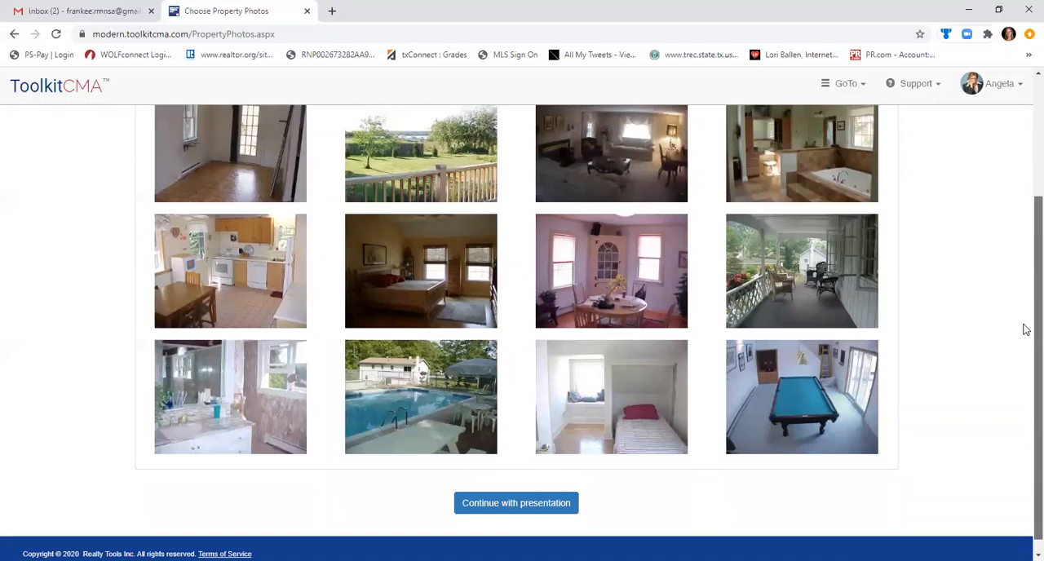
scroll(1023, 277, up, 3)
scroll(1024, 343, down, 3)
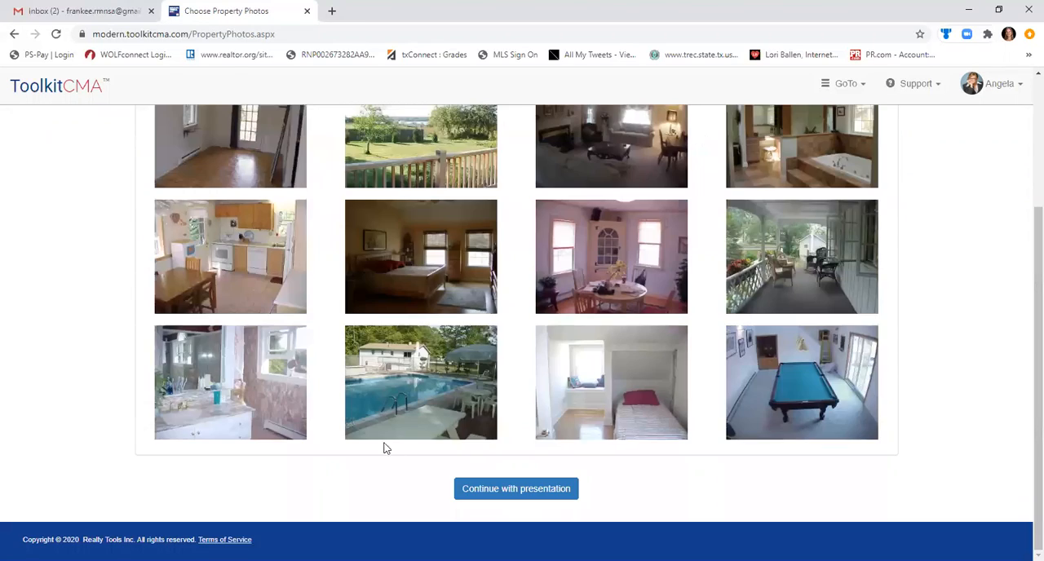
click(415, 390)
click(413, 388)
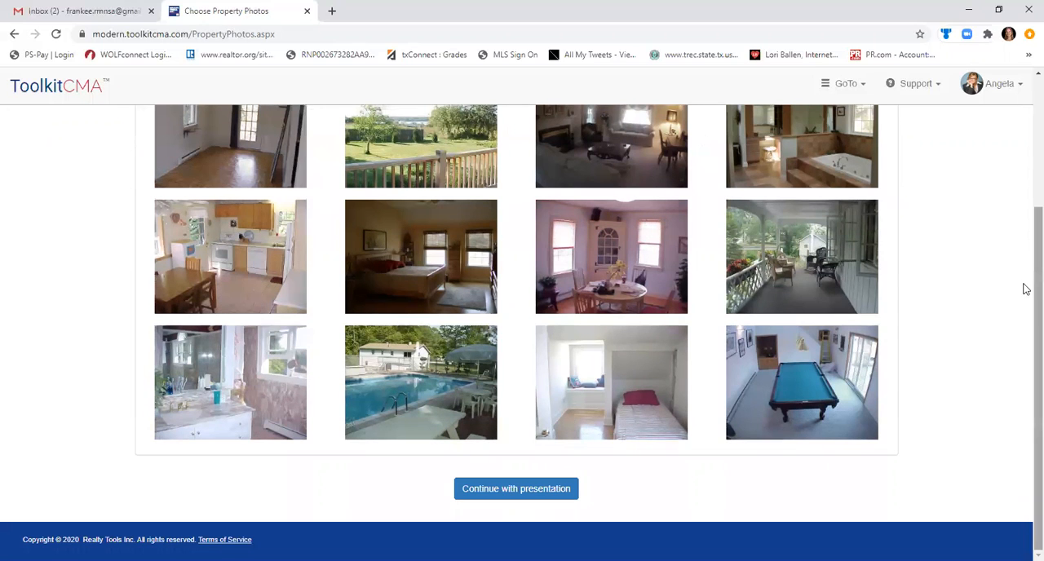
Go through the photo pages of the remaining comparable properties up to the fourth and continue with the presentation.
drag(1026, 287, 1026, 188)
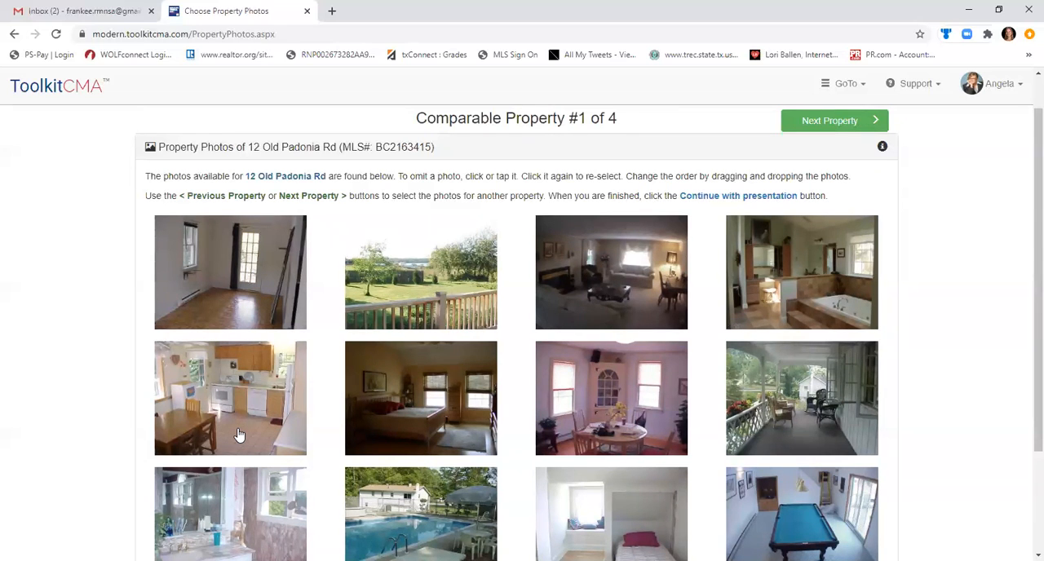
click(808, 128)
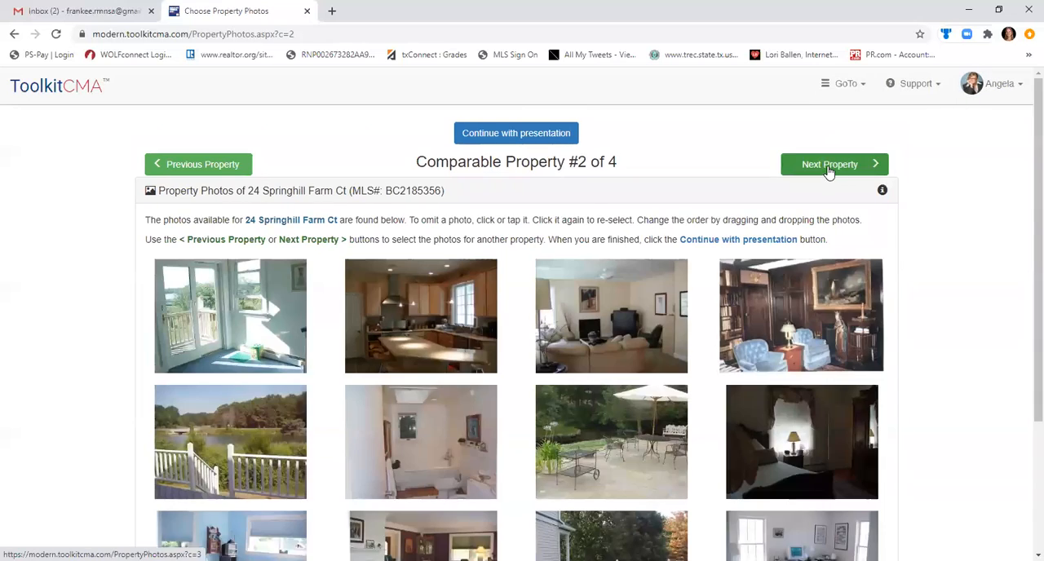
click(829, 167)
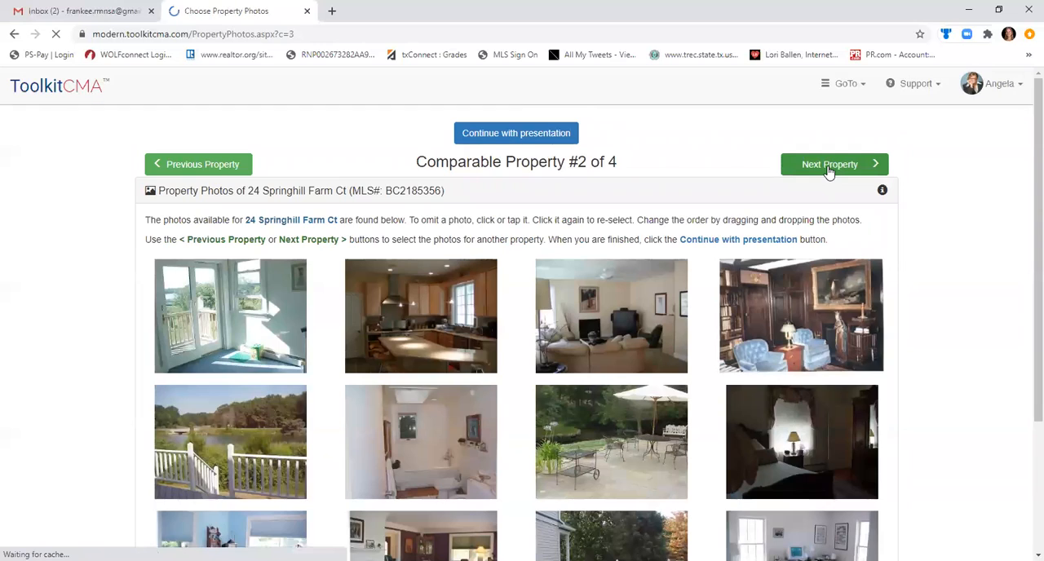
click(829, 167)
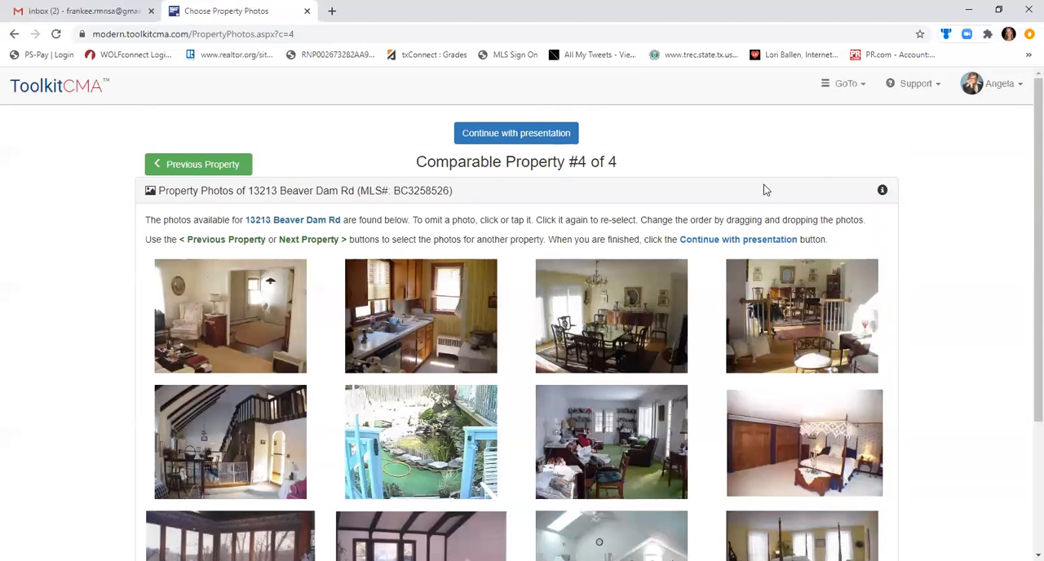
click(493, 135)
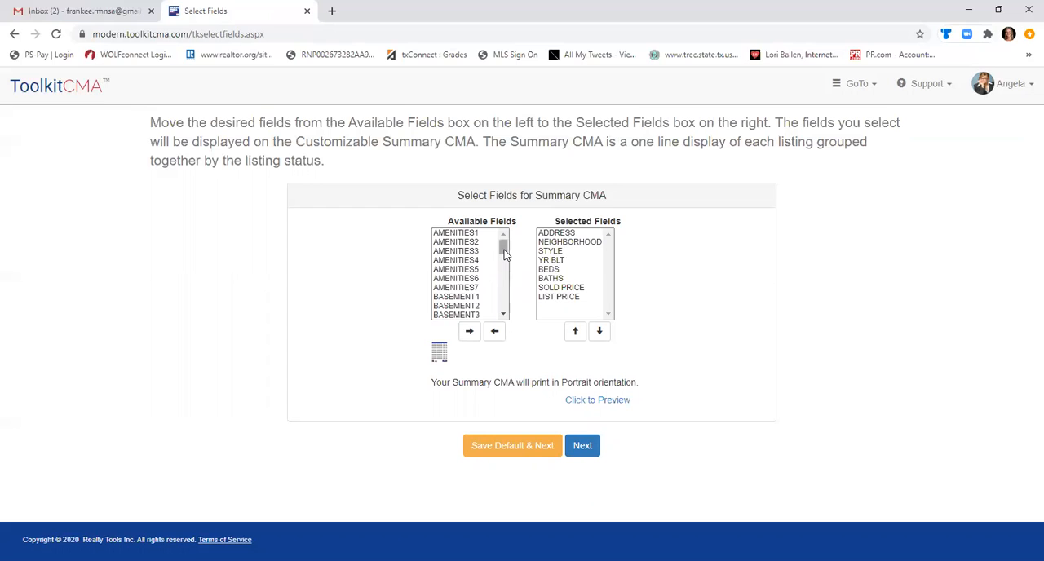
Add the DOM field to the Summary CMA's selected fields, save the selection as default and continue.
mouse_move(504, 255)
mouse_down()
mouse_move(496, 331)
mouse_move(501, 272)
mouse_up()
click(442, 262)
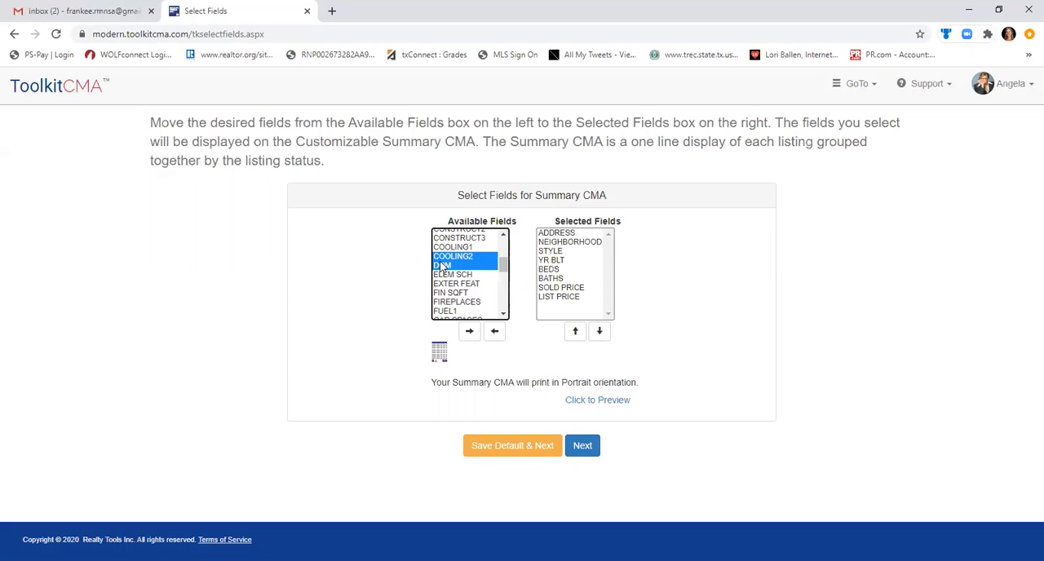
click(469, 331)
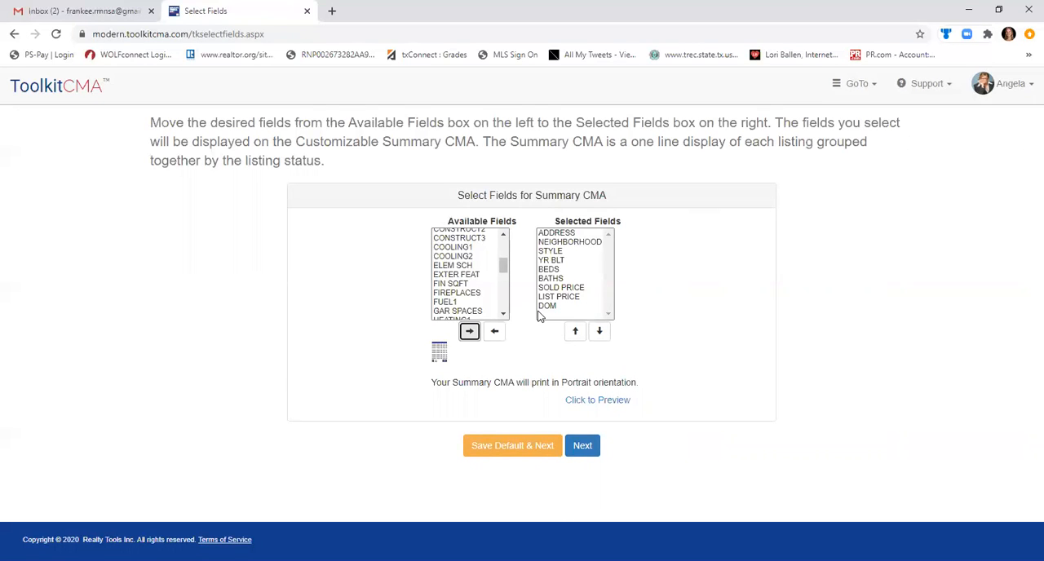
drag(504, 266, 494, 320)
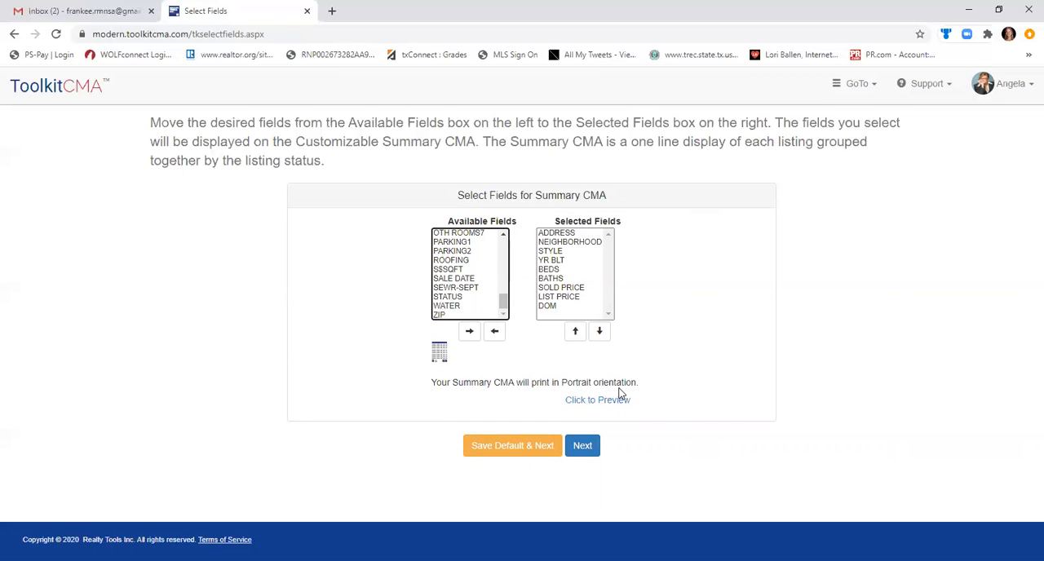
click(546, 443)
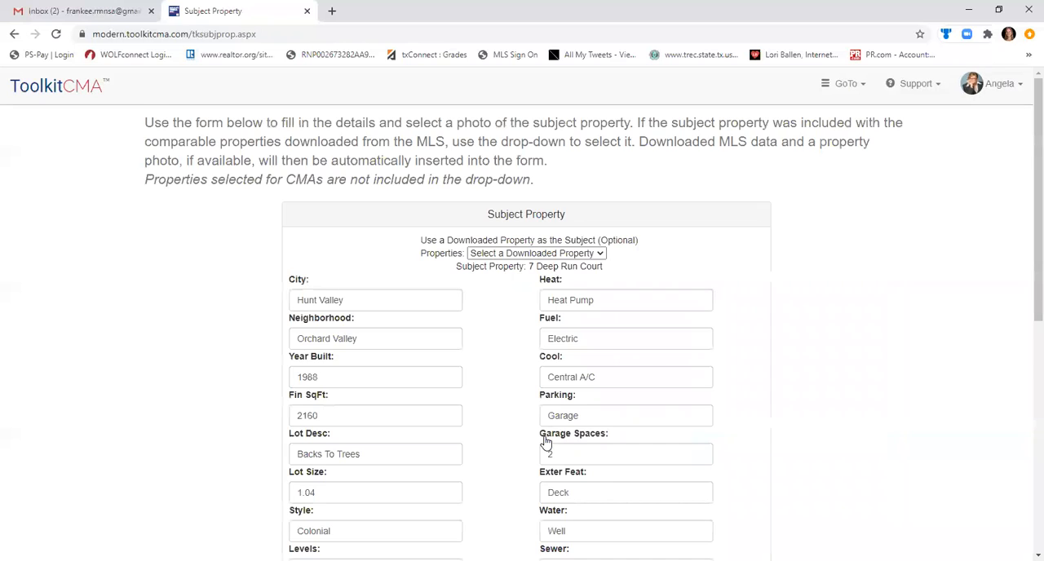
Use the first downloaded property in the list as the subject property.
click(538, 255)
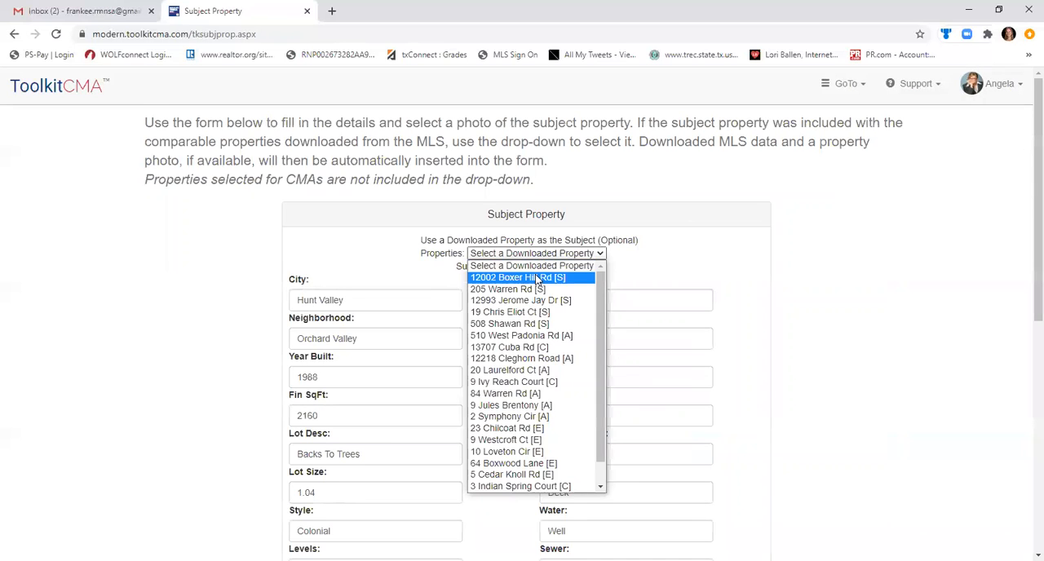
click(535, 276)
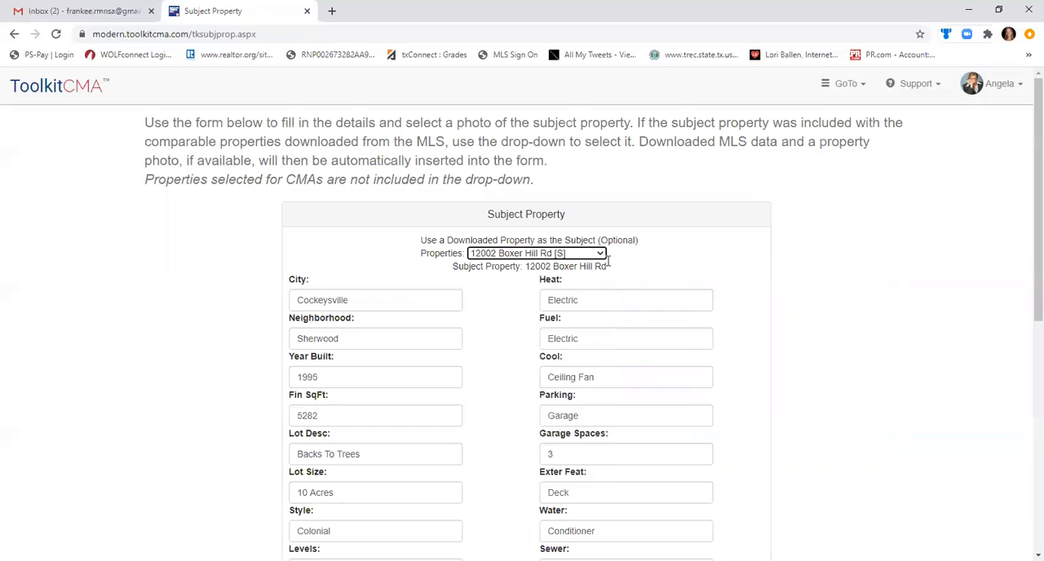
click(581, 257)
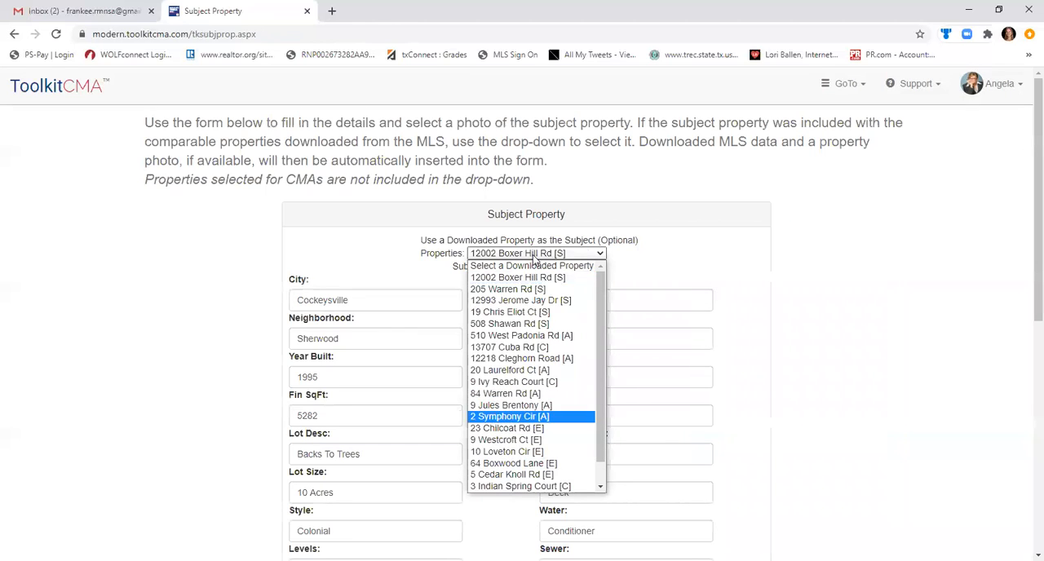
click(718, 271)
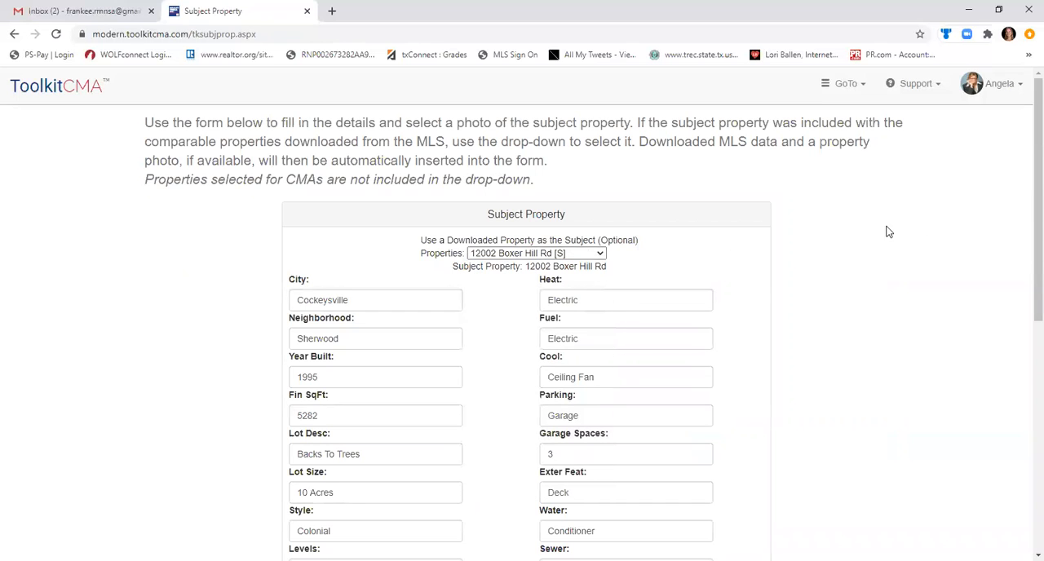
Check the subject property's preview and photo upload options without choosing a file, and continue to the Price Adjusted CMA.
scroll(1026, 245, down, 2)
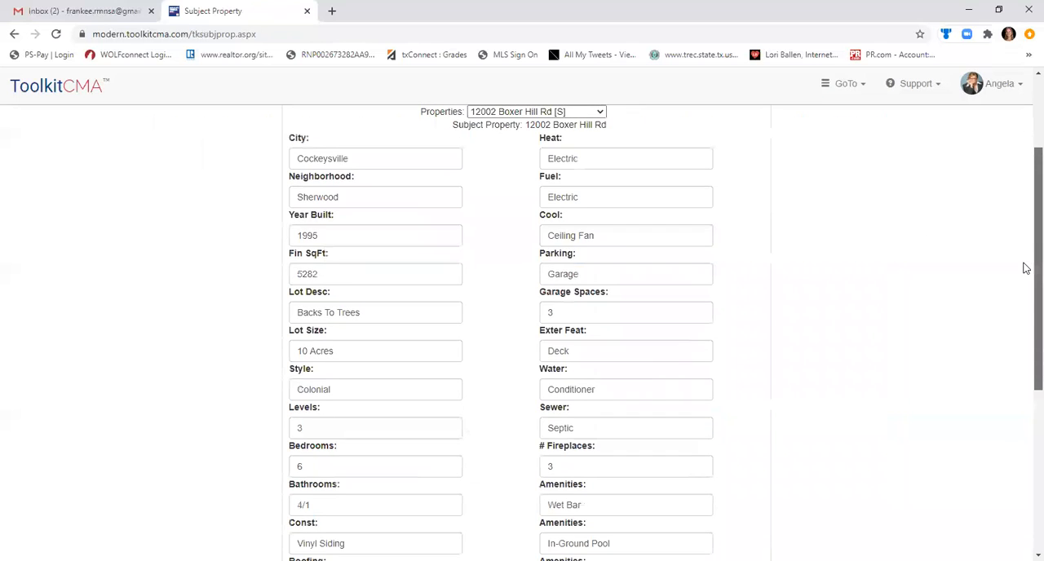
scroll(1025, 313, down, 1)
scroll(1017, 392, down, 2)
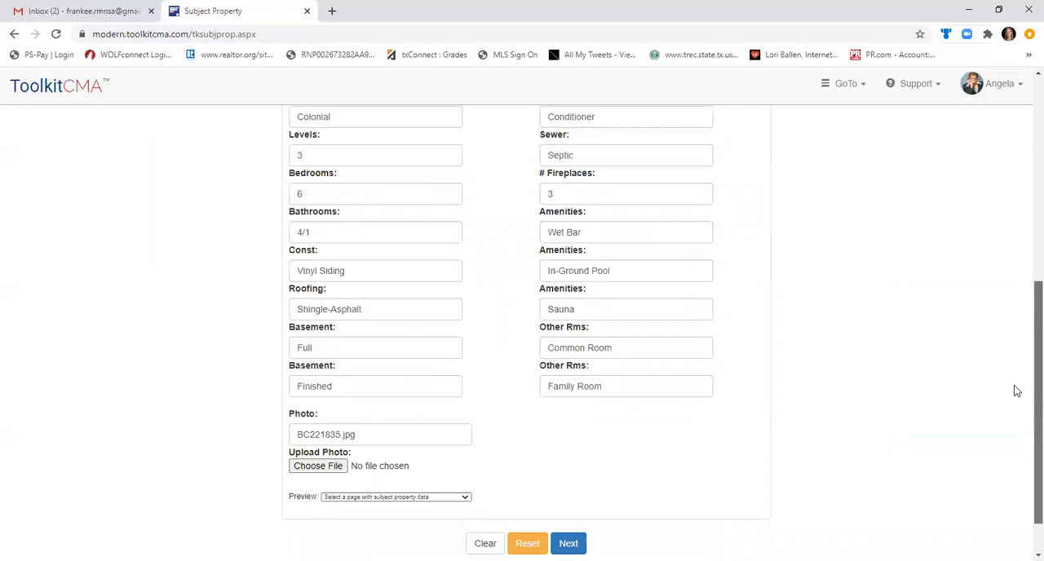
scroll(1012, 412, down, 1)
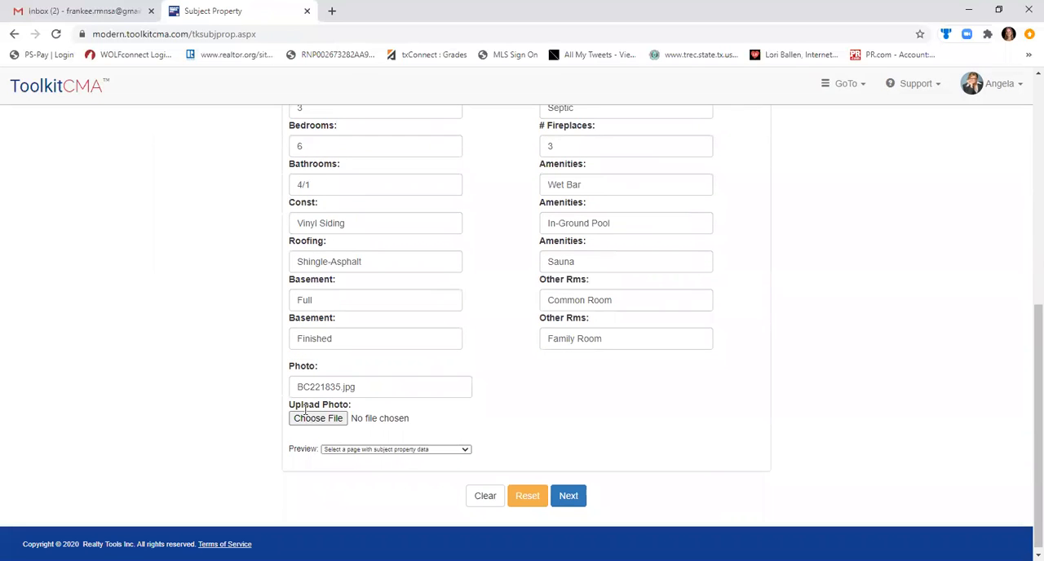
click(348, 449)
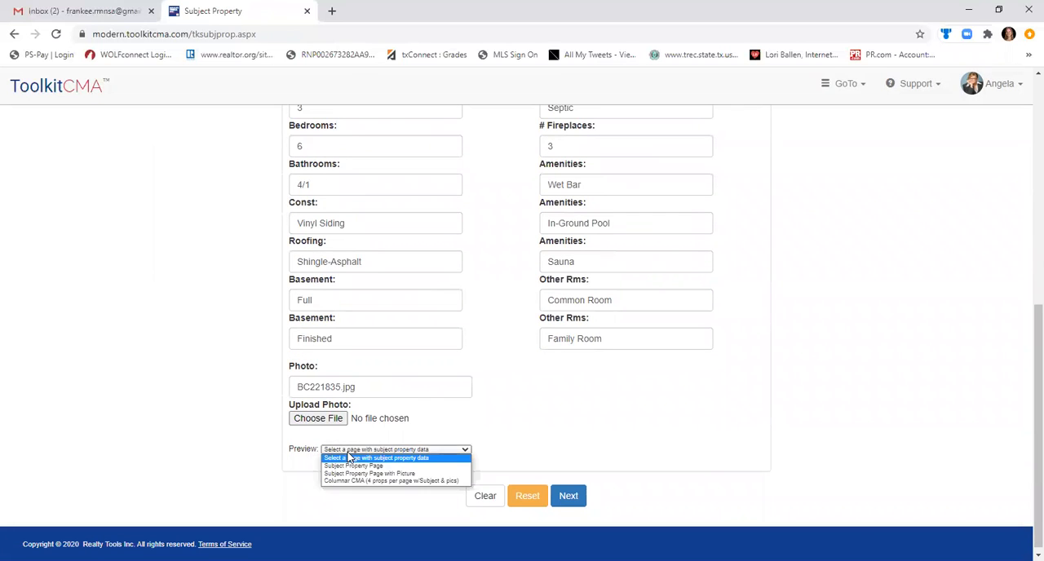
click(408, 426)
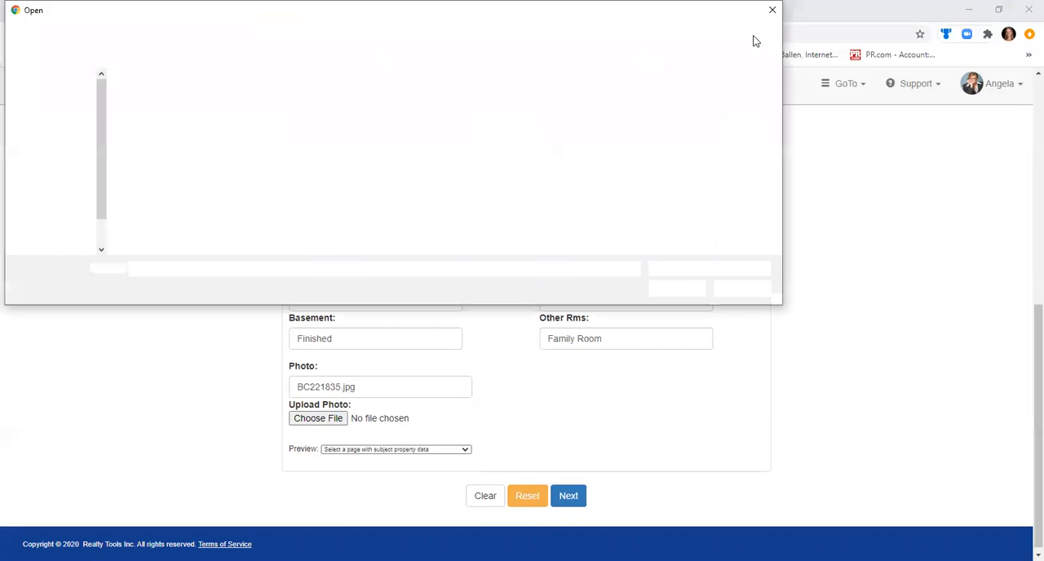
click(776, 10)
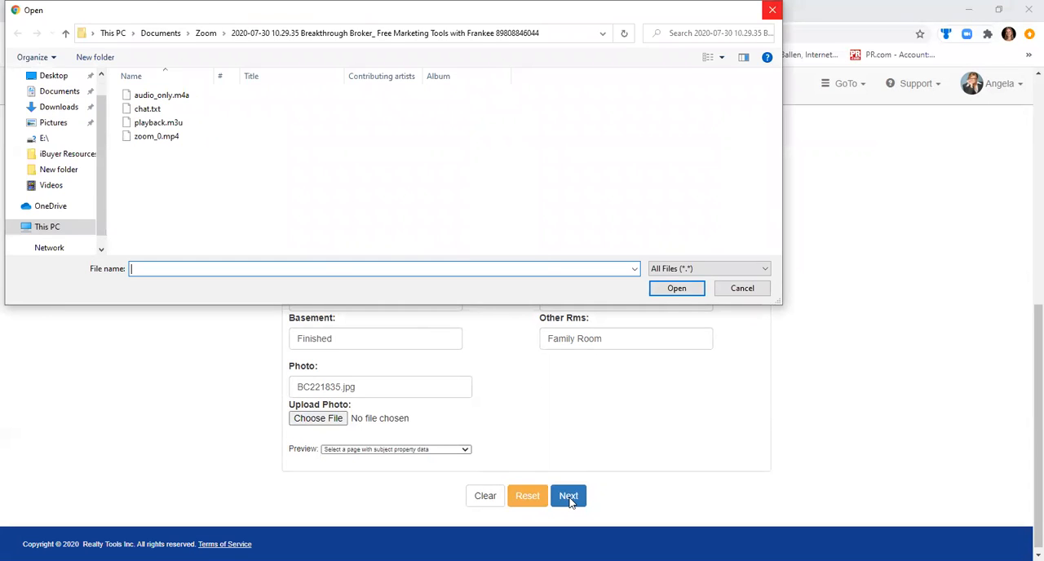
click(570, 500)
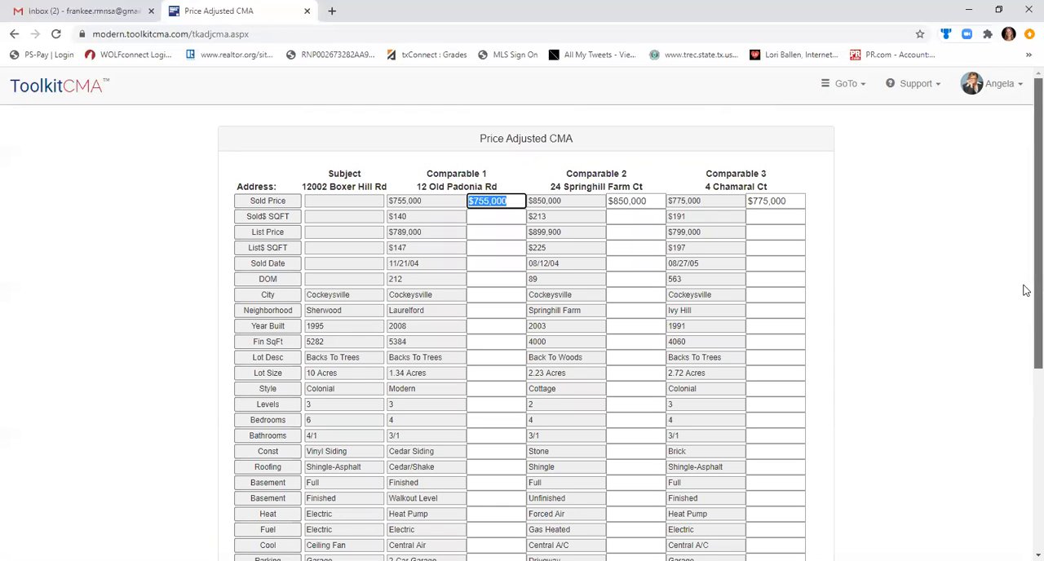
Review the Price Adjusted CMA without entering adjustments and continue to the recommended list price range.
scroll(1027, 295, down, 1)
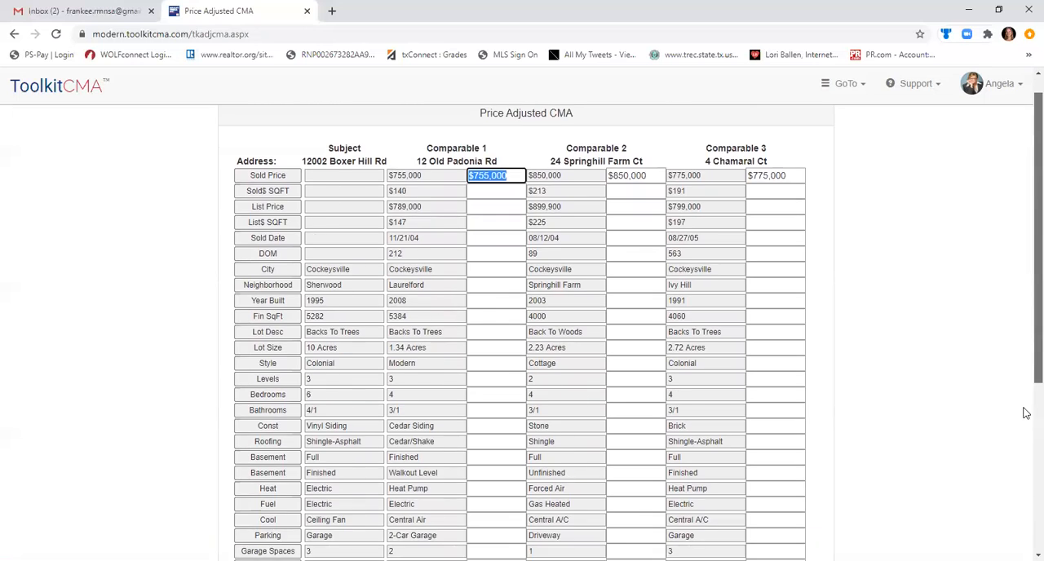
scroll(1028, 413, down, 4)
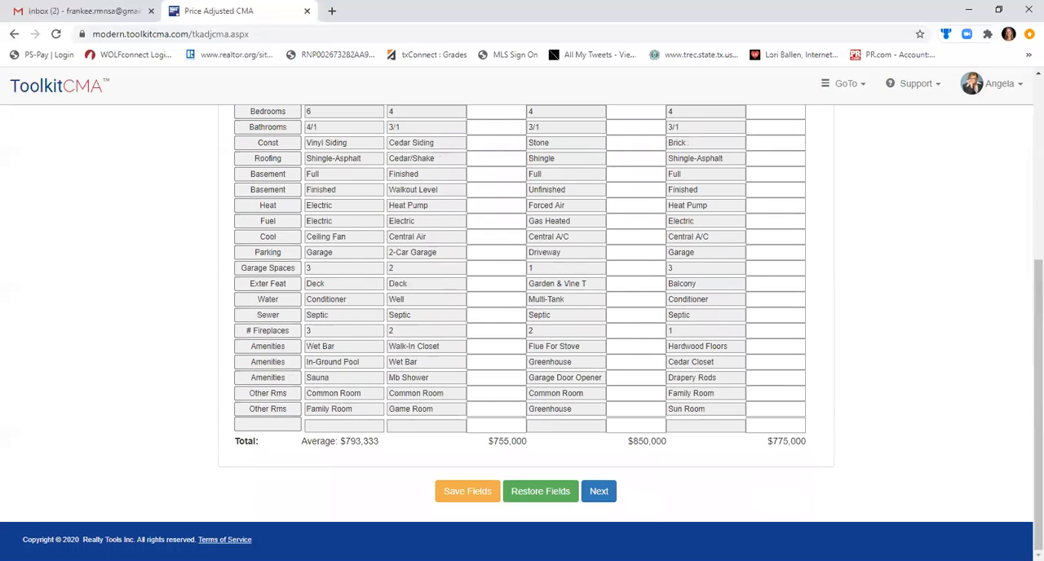
click(601, 493)
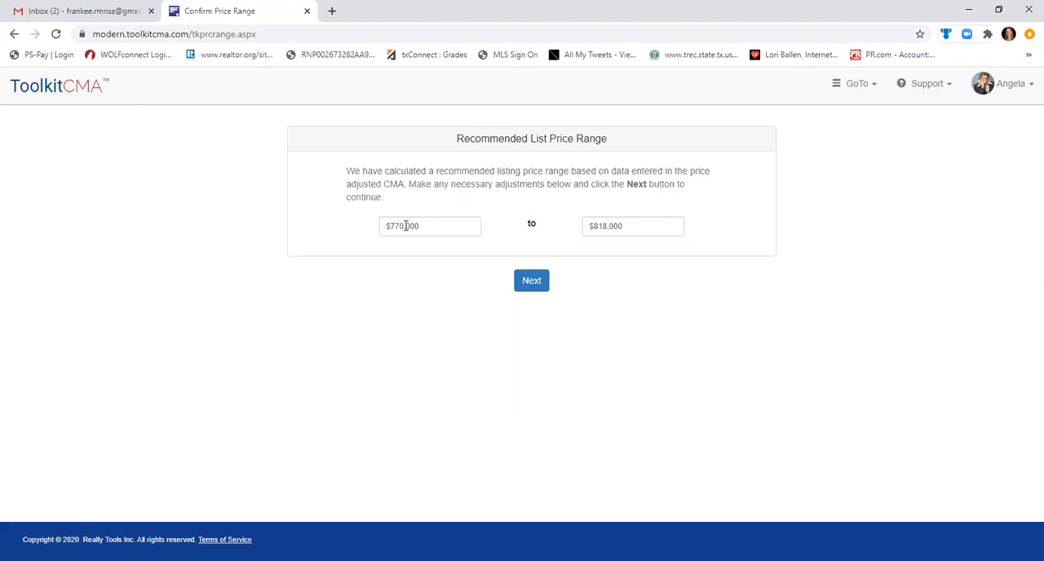
Set the recommended list price range to $750,000 to $820,000 and continue to the pricing strategy.
drag(404, 226, 395, 222)
text(50)
drag(608, 226, 600, 225)
text(20)
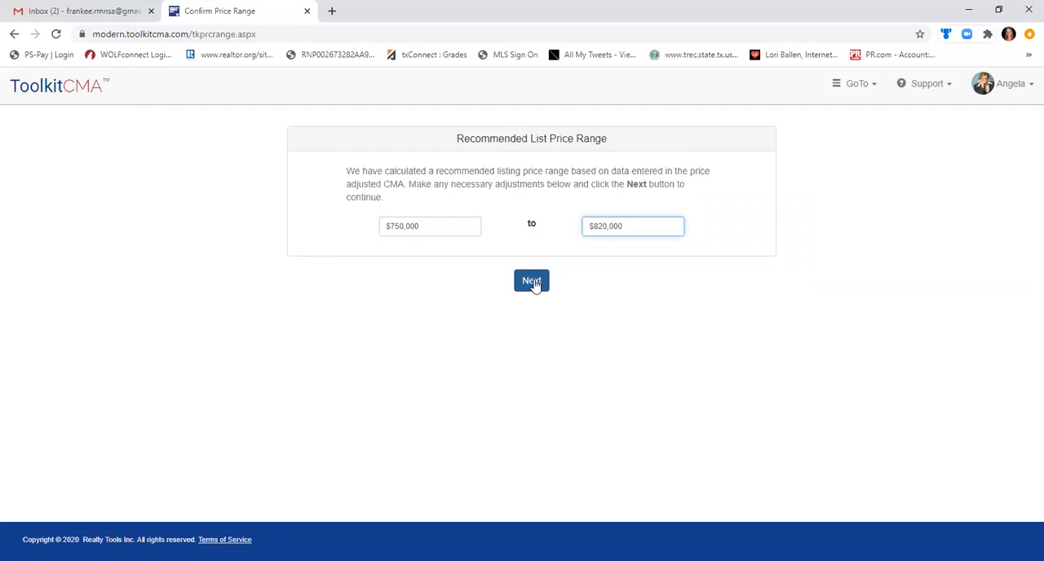
click(532, 282)
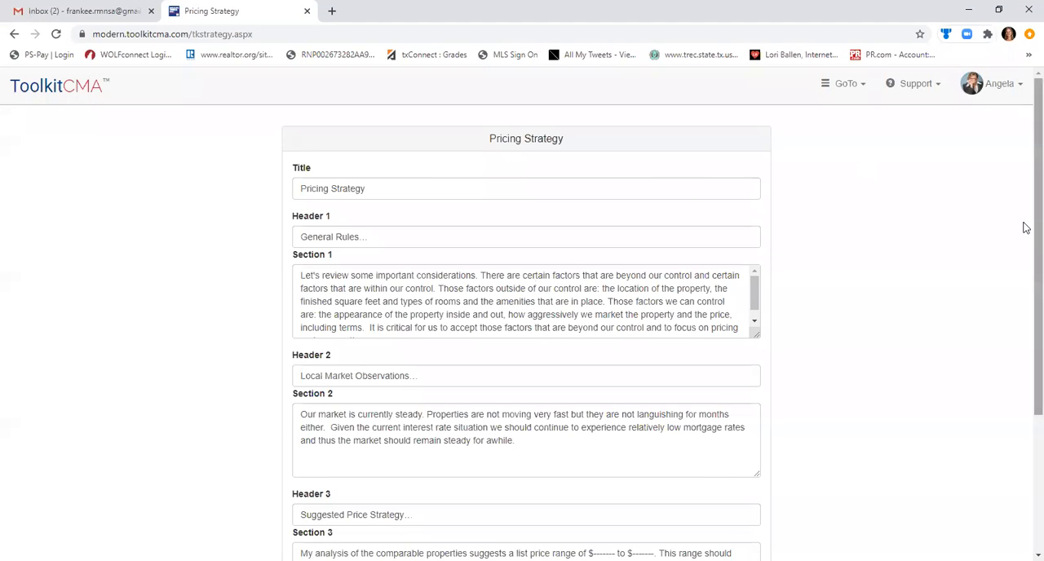
Continue past the Pricing Strategy without entering a price range, and accept the Estimated Net Proceeds Worksheet.
drag(1026, 228, 1026, 337)
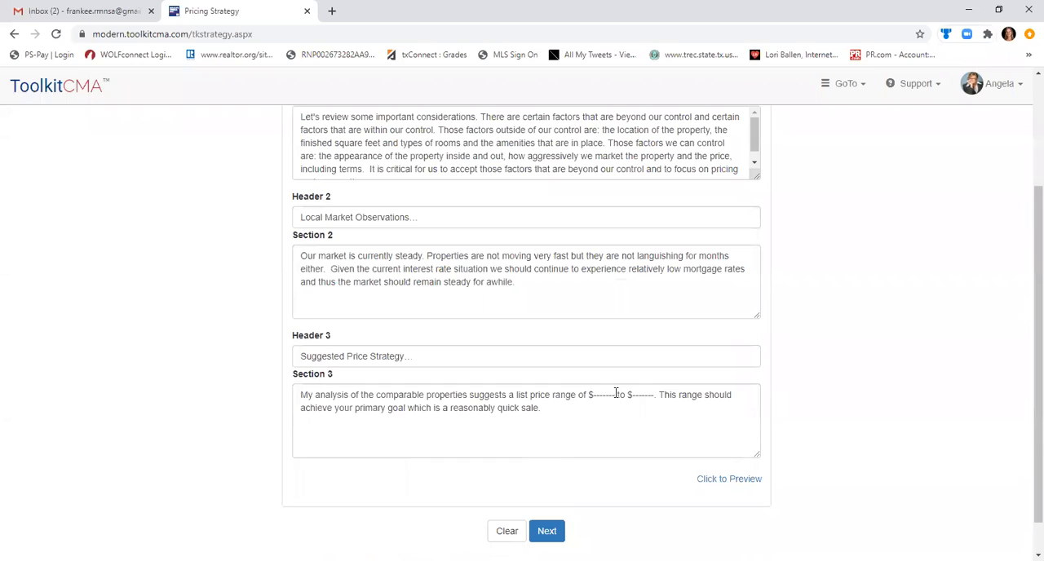
drag(616, 395, 593, 391)
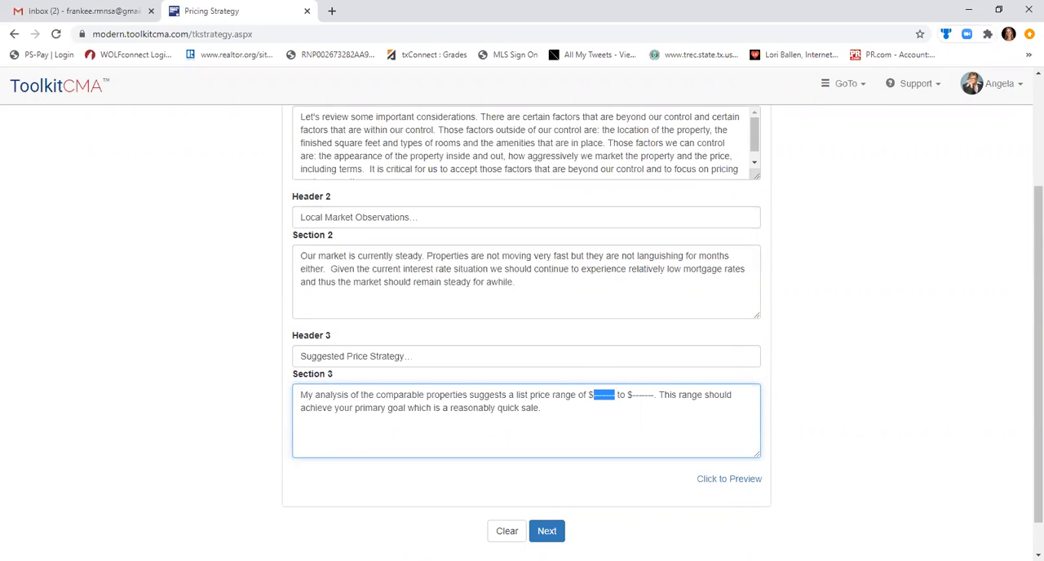
click(548, 532)
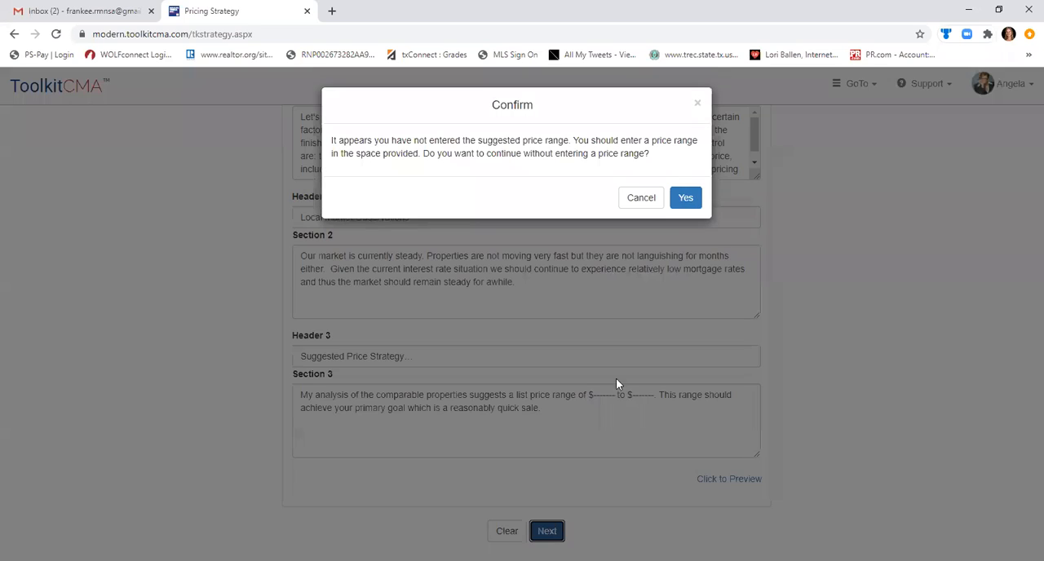
click(686, 200)
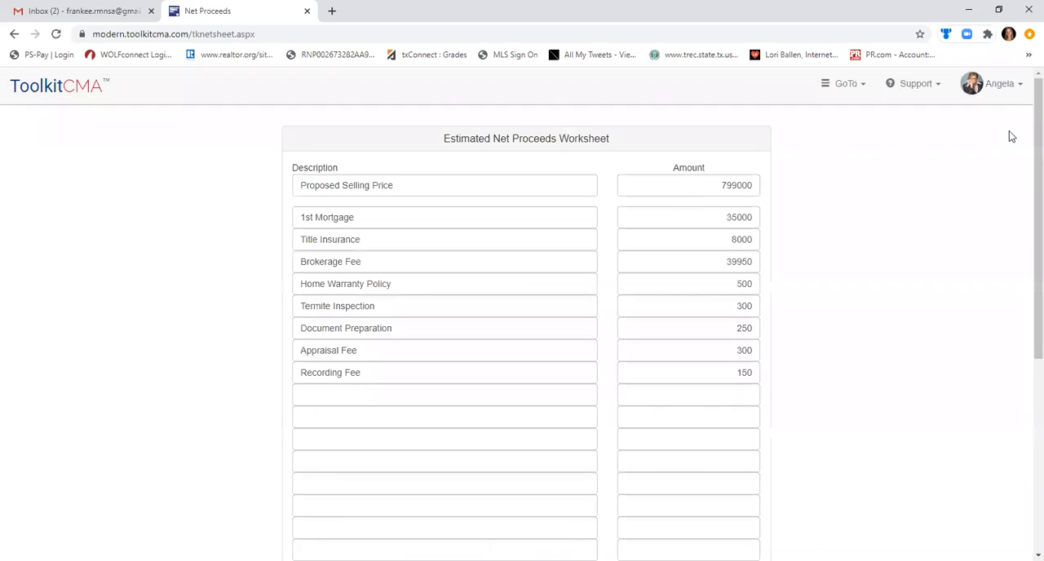
drag(1026, 156, 1000, 384)
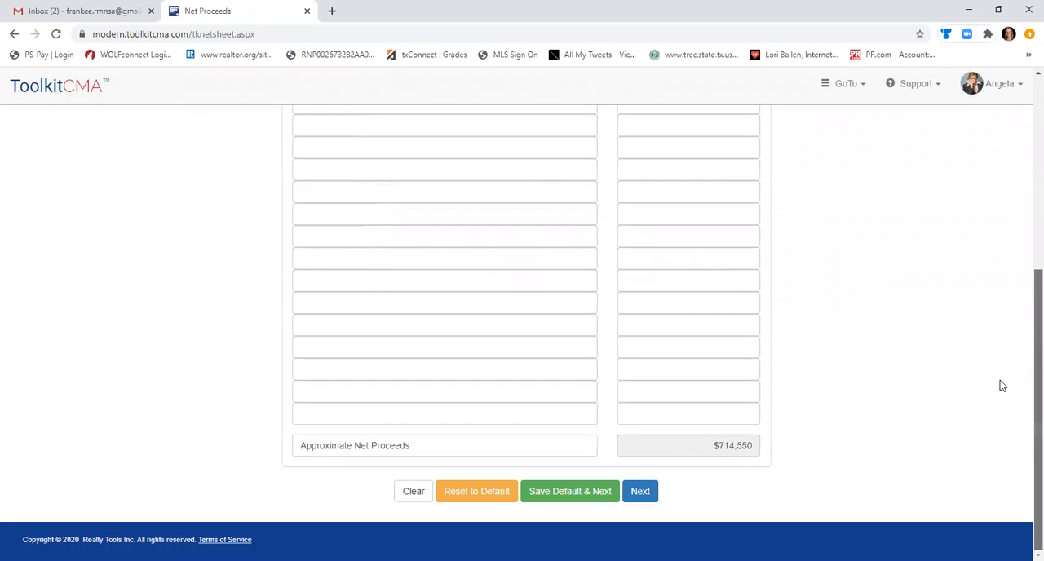
click(643, 496)
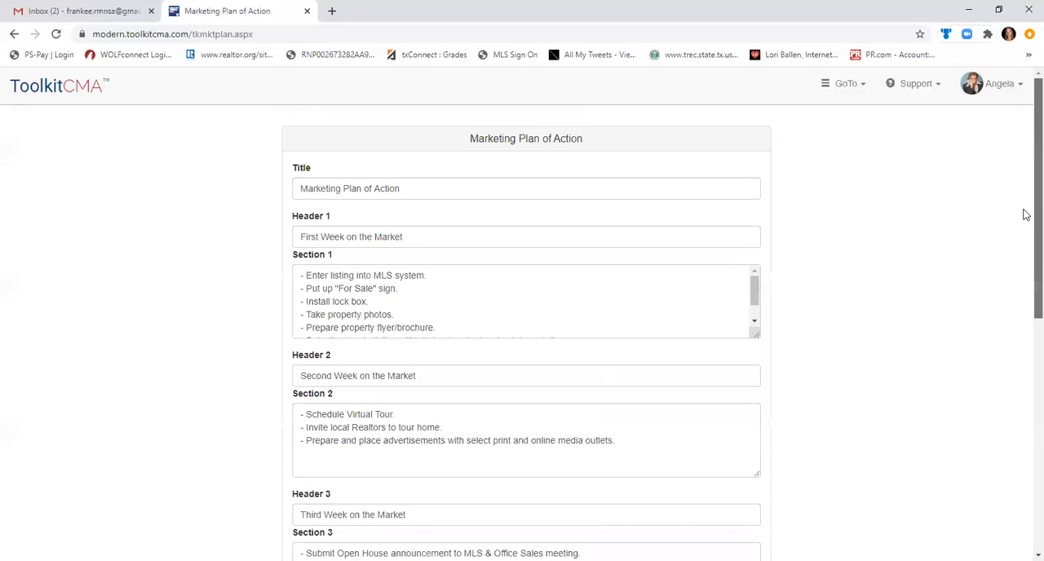
Review the weekly sections of the Marketing Plan of Action and continue to the Create Presentation page.
scroll(1026, 253, down, 1)
scroll(1026, 359, down, 3)
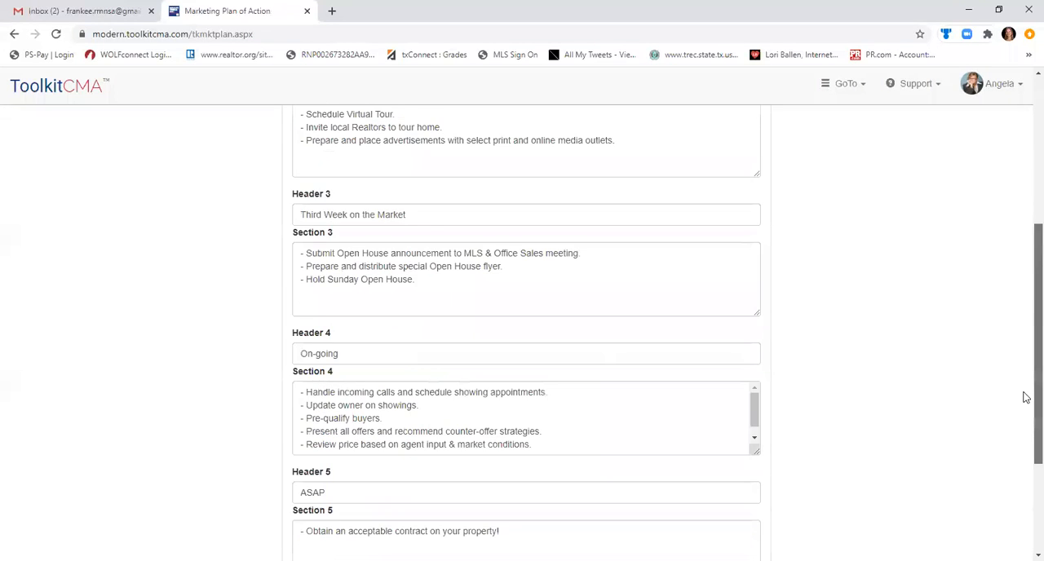
scroll(1019, 441, up, 4)
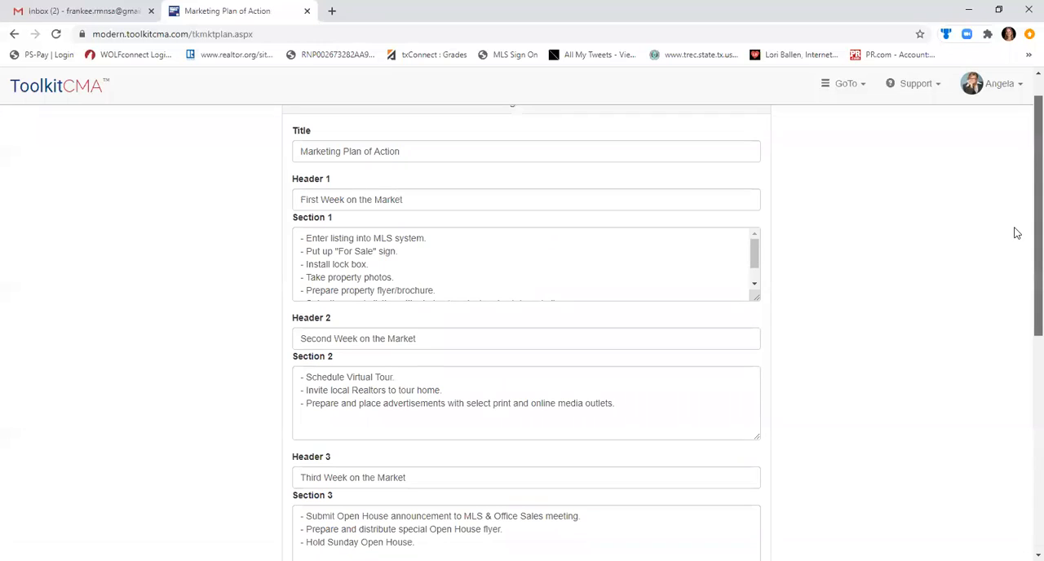
click(755, 276)
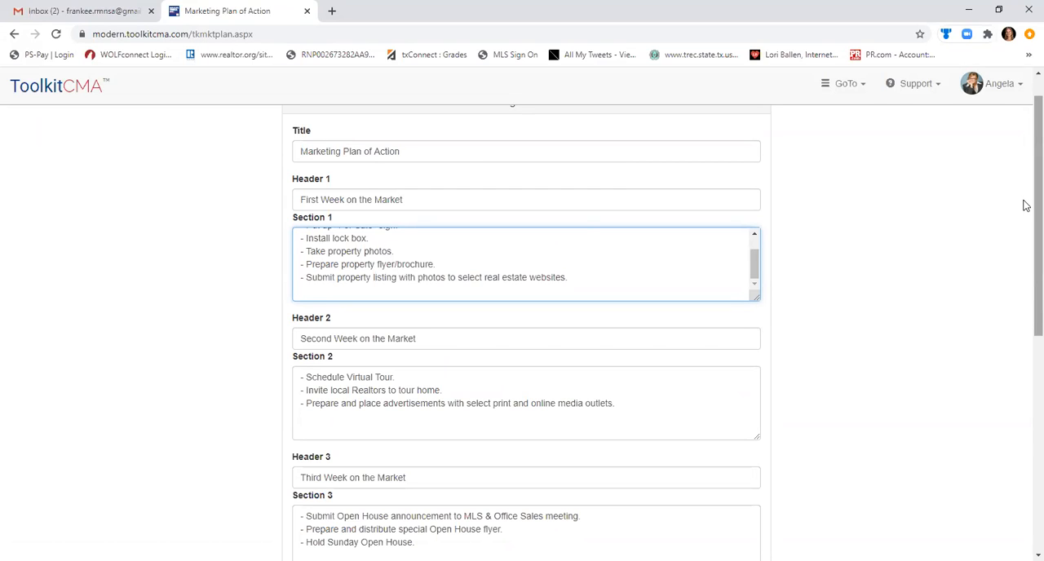
scroll(1027, 212, down, 1)
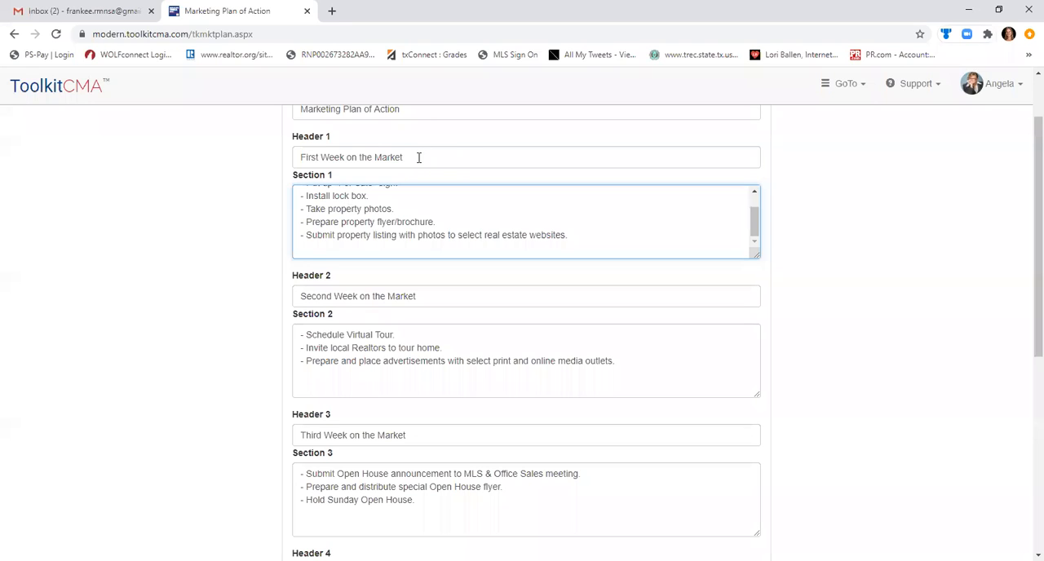
drag(420, 157, 254, 161)
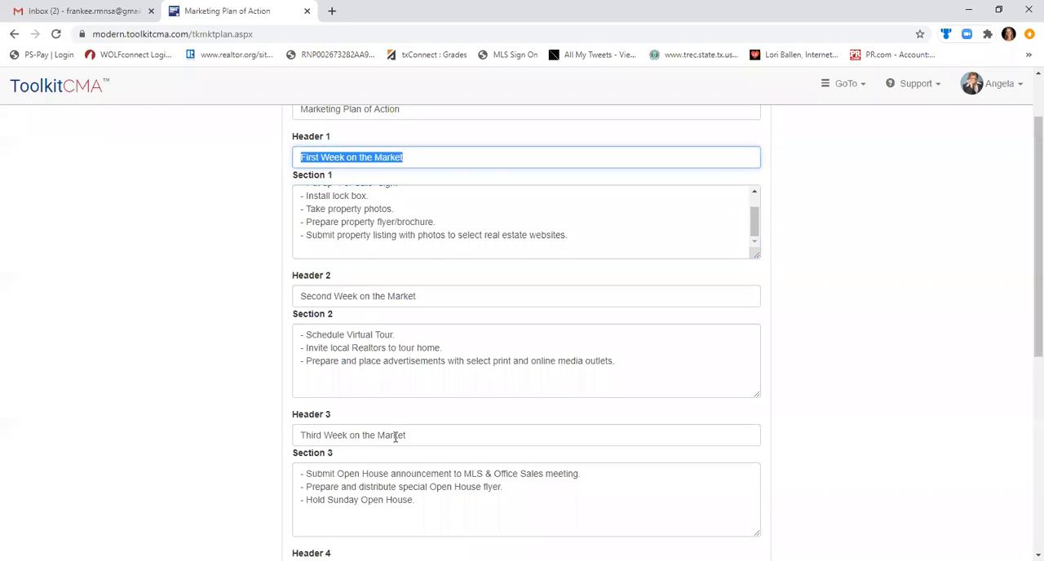
drag(1026, 284, 1027, 517)
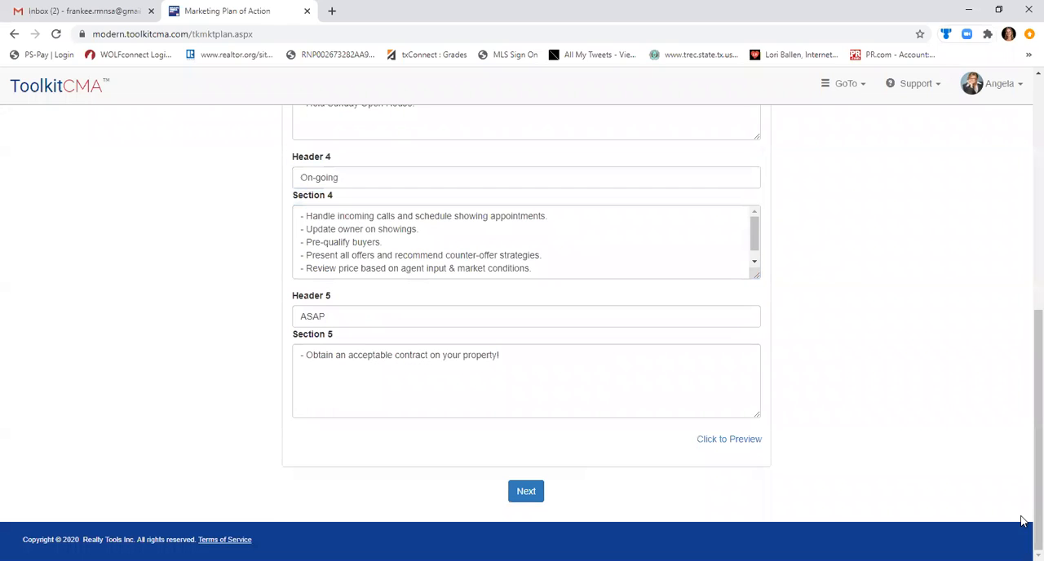
click(530, 499)
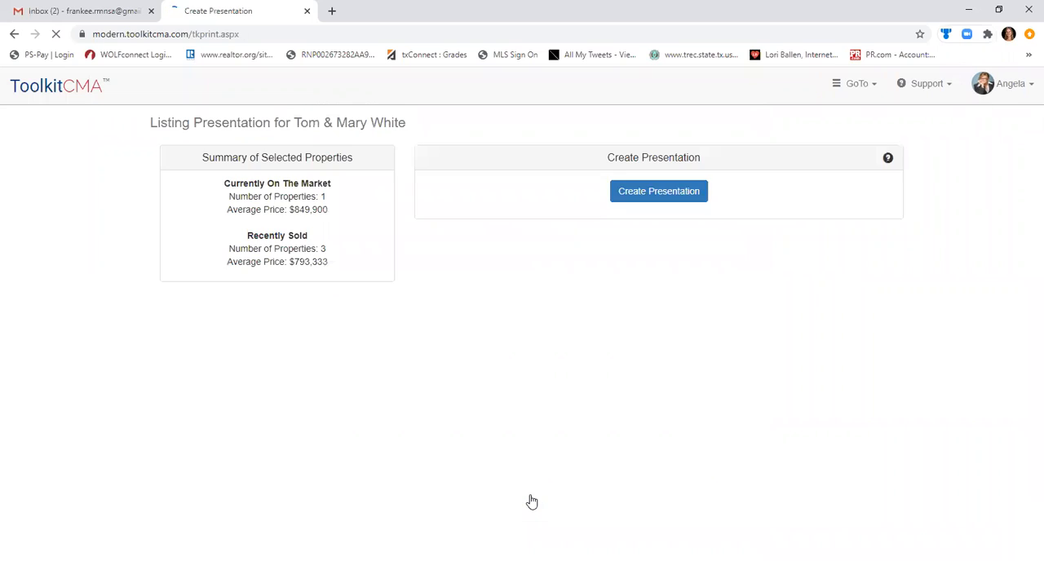
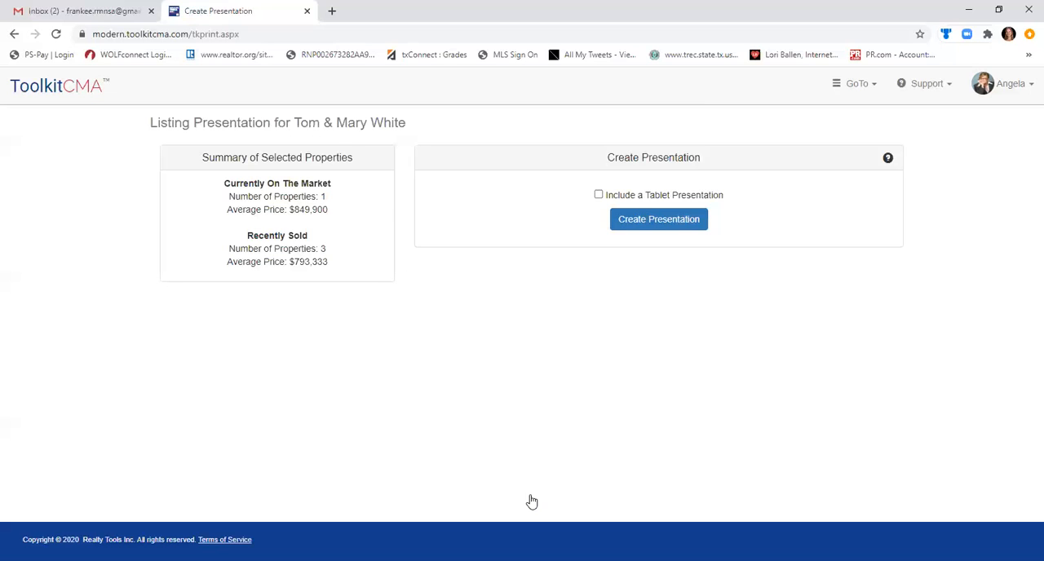
Include a tablet presentation in the output and create the listing presentation.
click(599, 195)
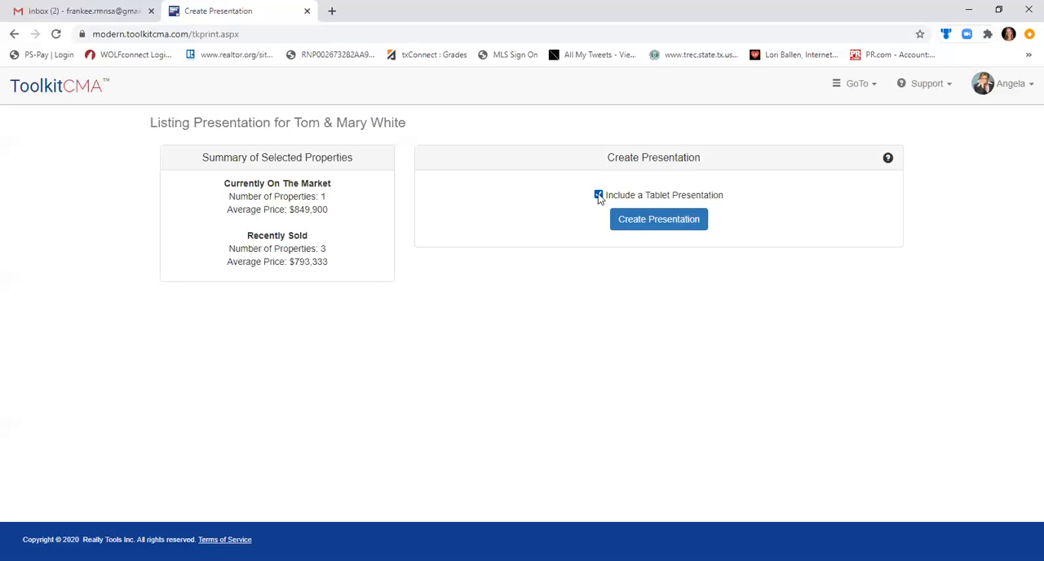
click(641, 228)
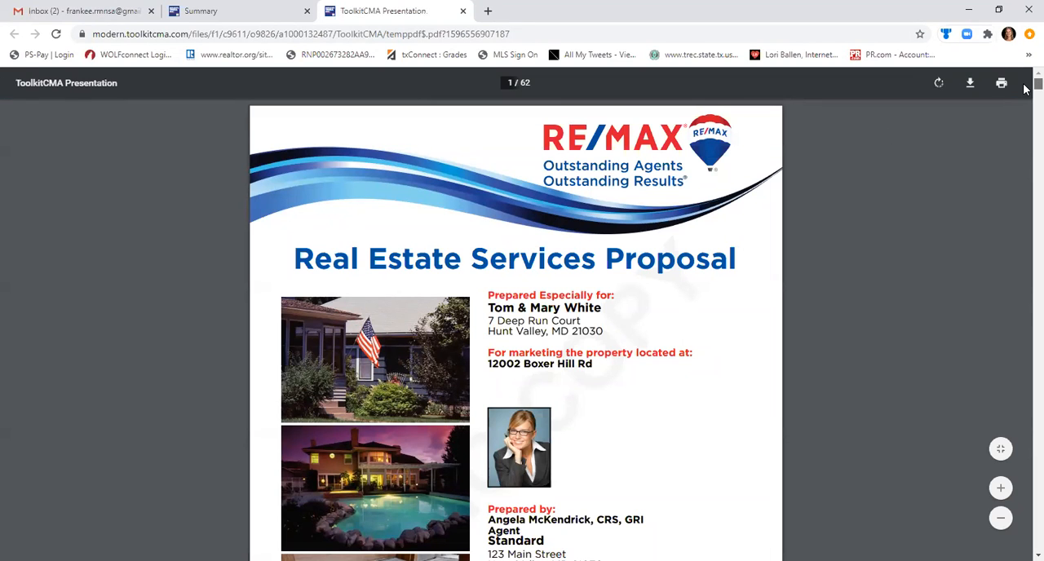
Examine the presentation PDF's cover, introduction letter, RE/MAX vs. the Industry comparison and 2020 REAL Trends ranking.
scroll(1026, 96, down, 2)
scroll(1025, 95, down, 8)
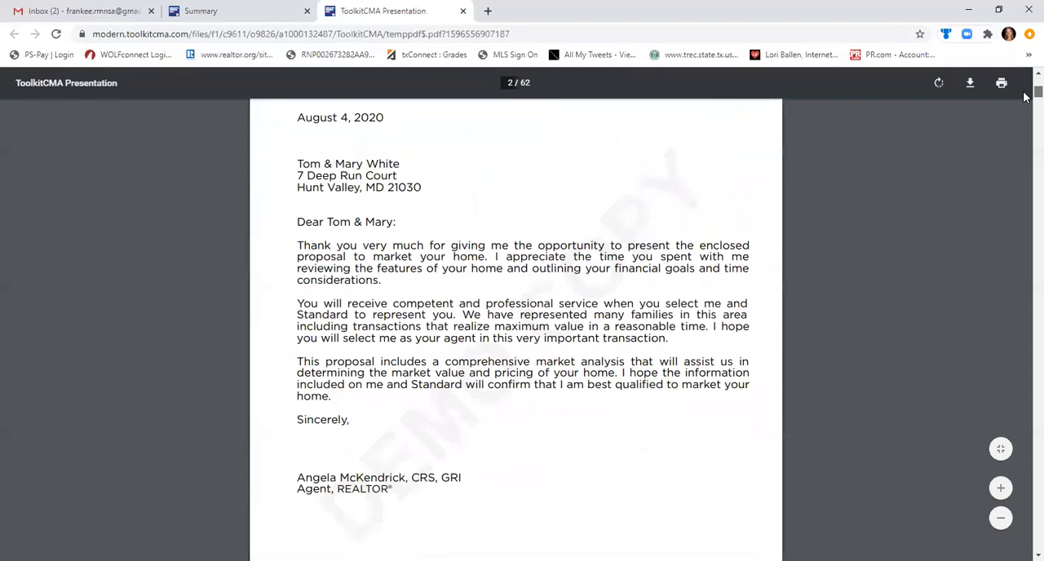
scroll(1025, 96, down, 5)
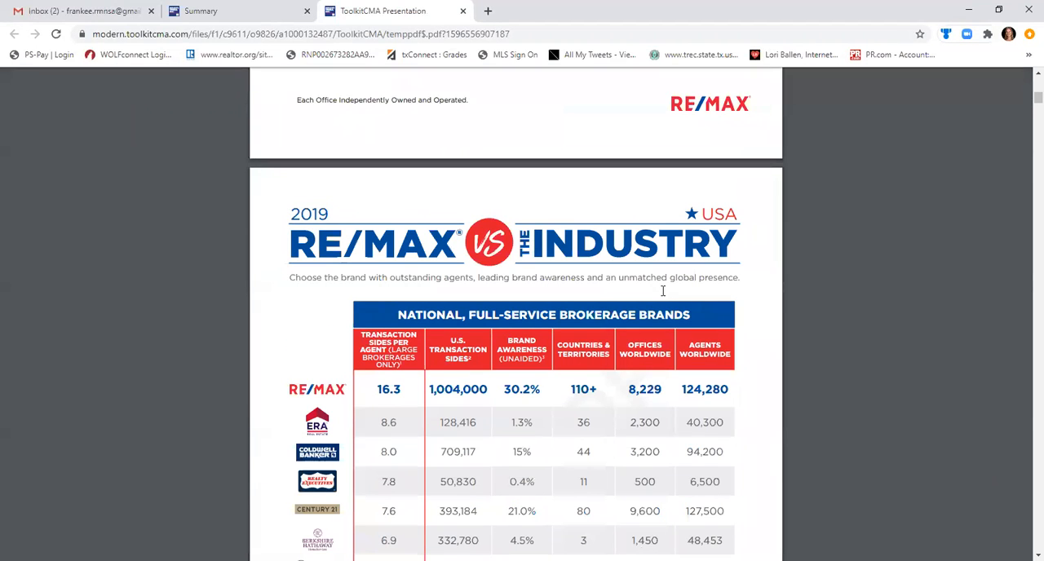
scroll(663, 290, down, 5)
scroll(662, 291, down, 5)
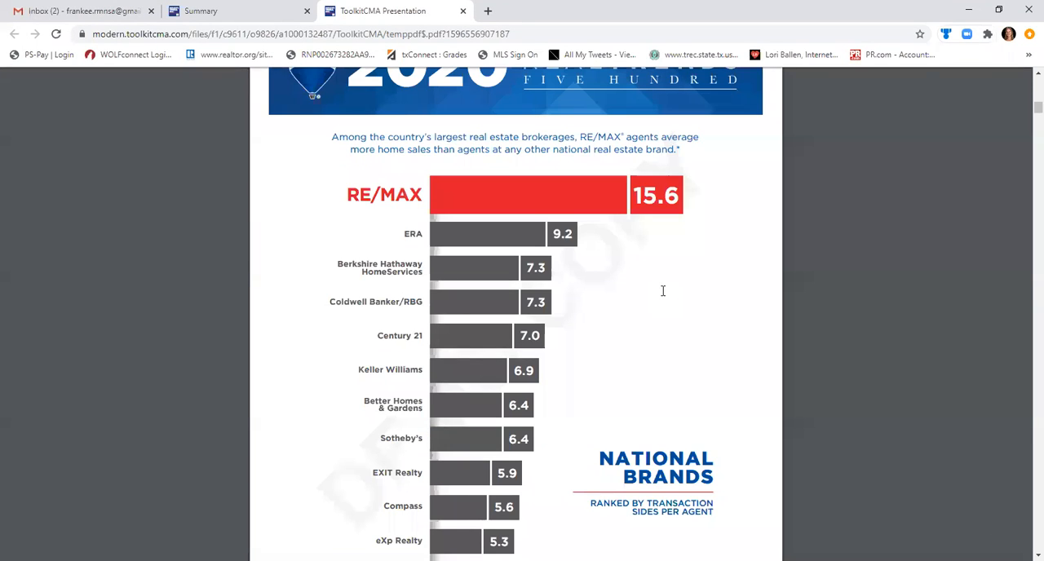
scroll(662, 291, up, 5)
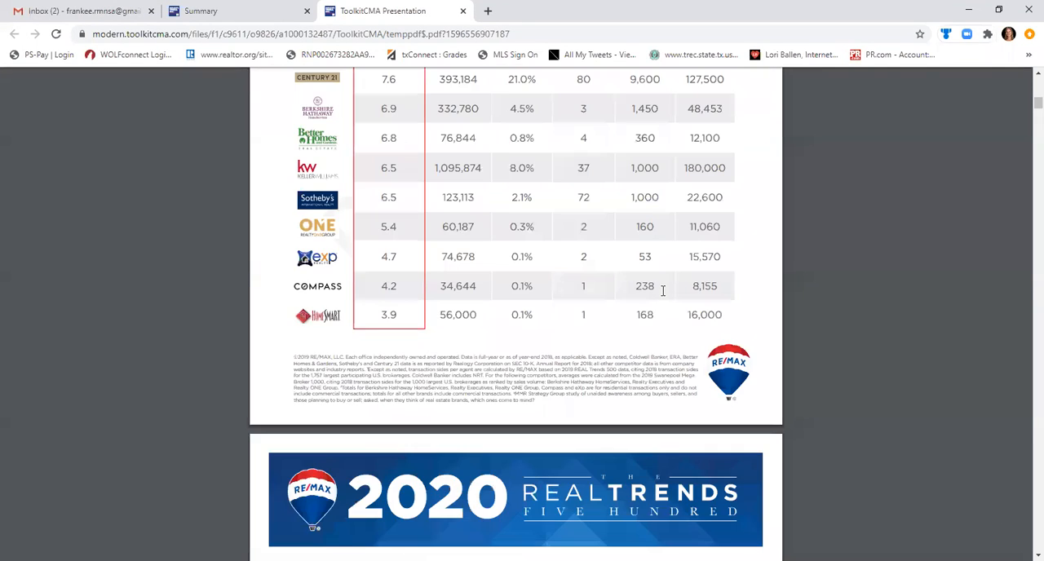
scroll(663, 290, up, 5)
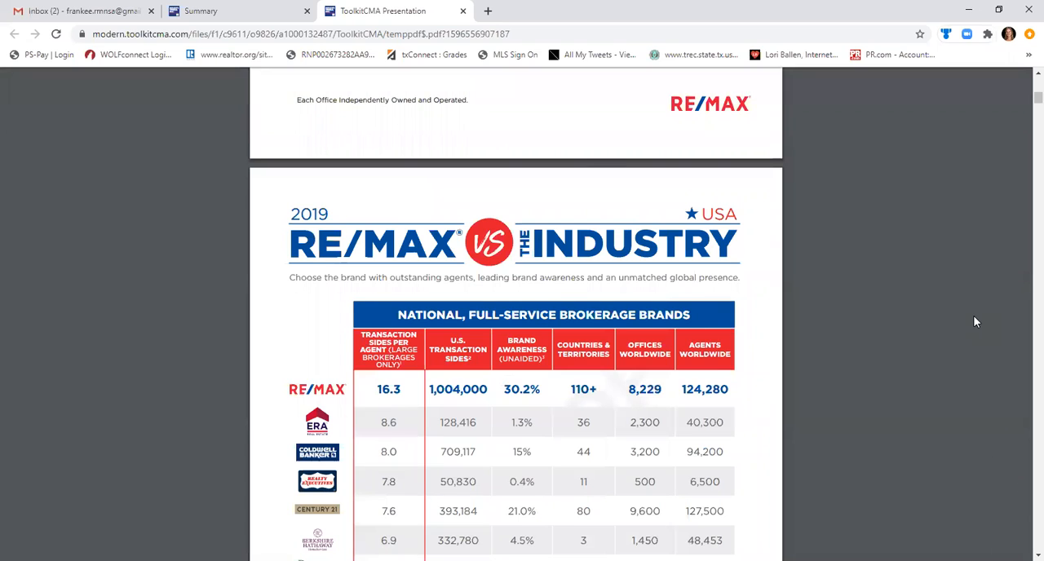
scroll(975, 322, down, 10)
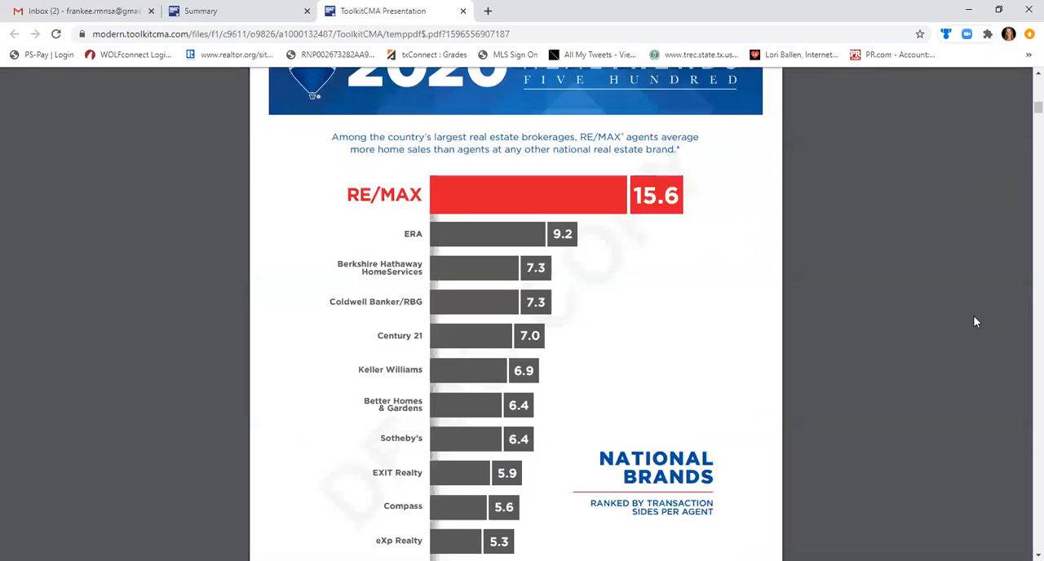
scroll(974, 322, down, 6)
scroll(975, 322, down, 10)
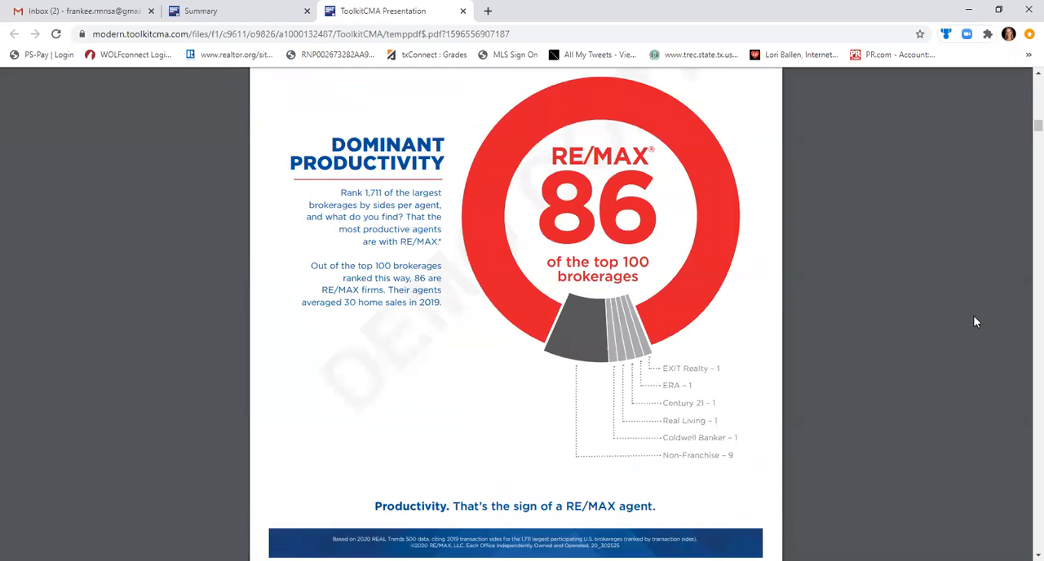
Examine the Snapshot of Success pages, the remax.com visits page and the agent, country and office count charts.
scroll(975, 322, down, 8)
scroll(975, 322, down, 5)
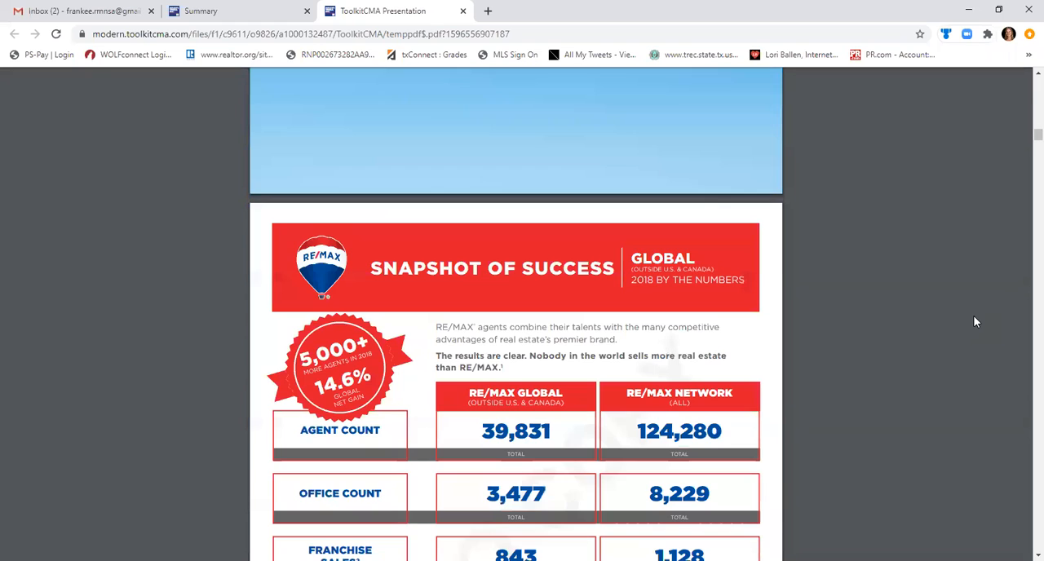
scroll(975, 322, down, 5)
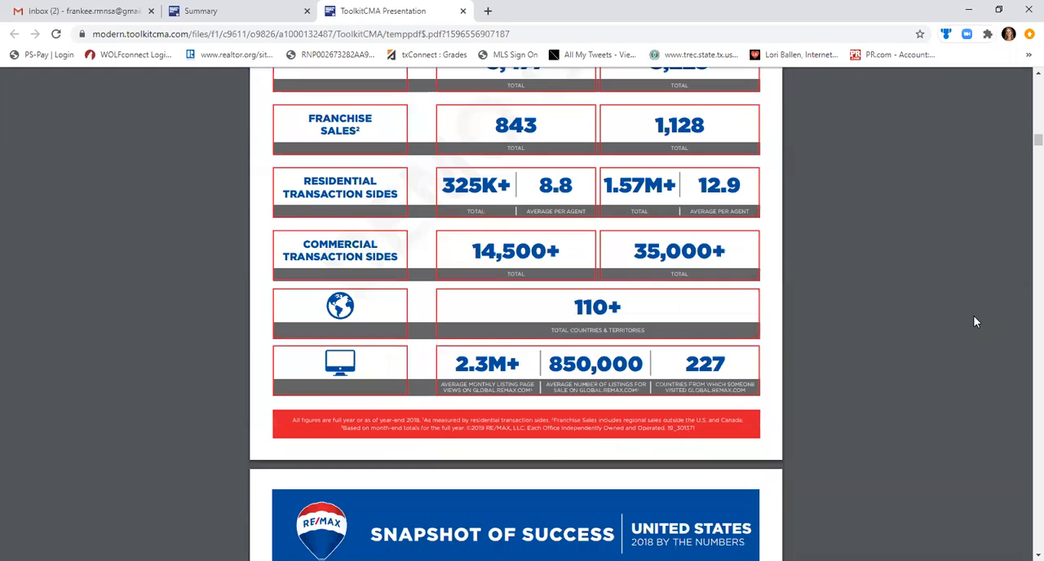
scroll(975, 322, down, 5)
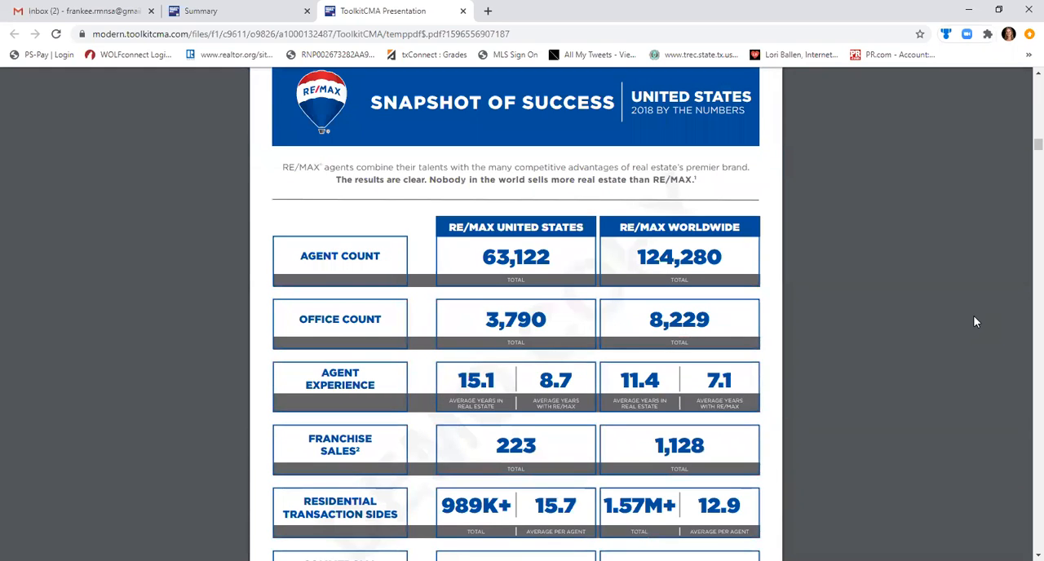
scroll(975, 322, down, 5)
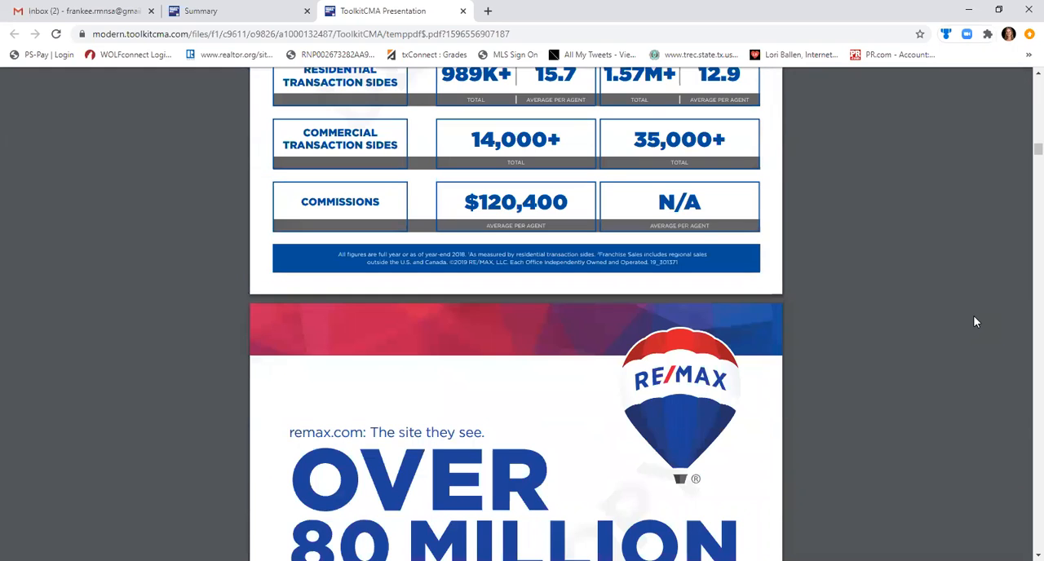
scroll(975, 322, down, 5)
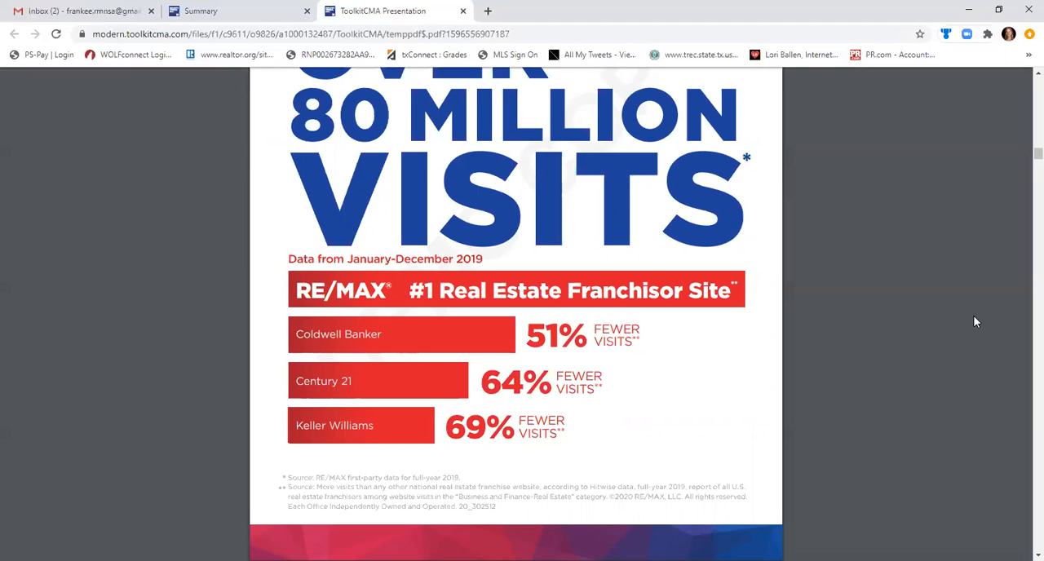
scroll(975, 322, down, 10)
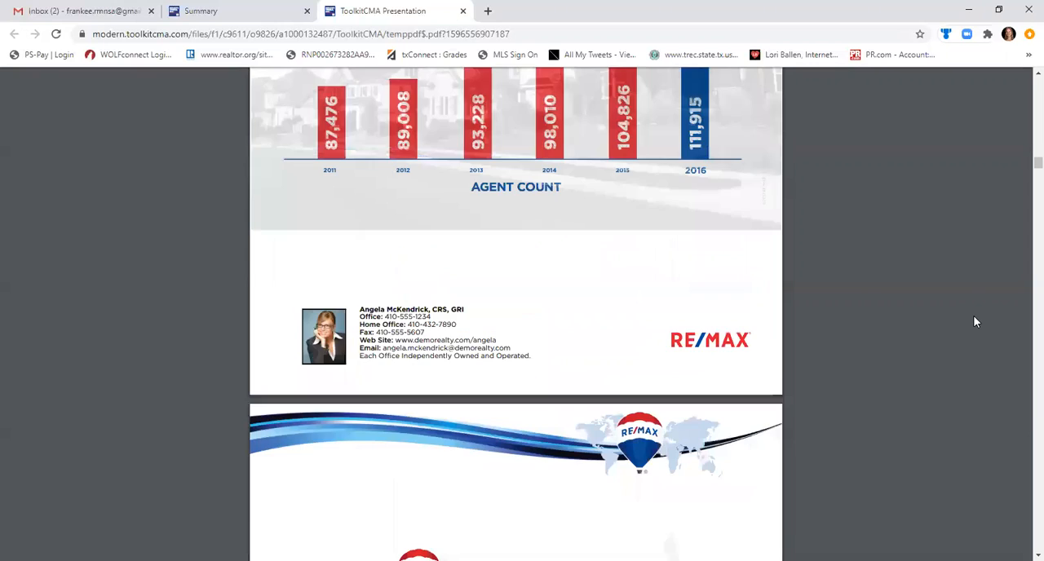
scroll(975, 322, down, 5)
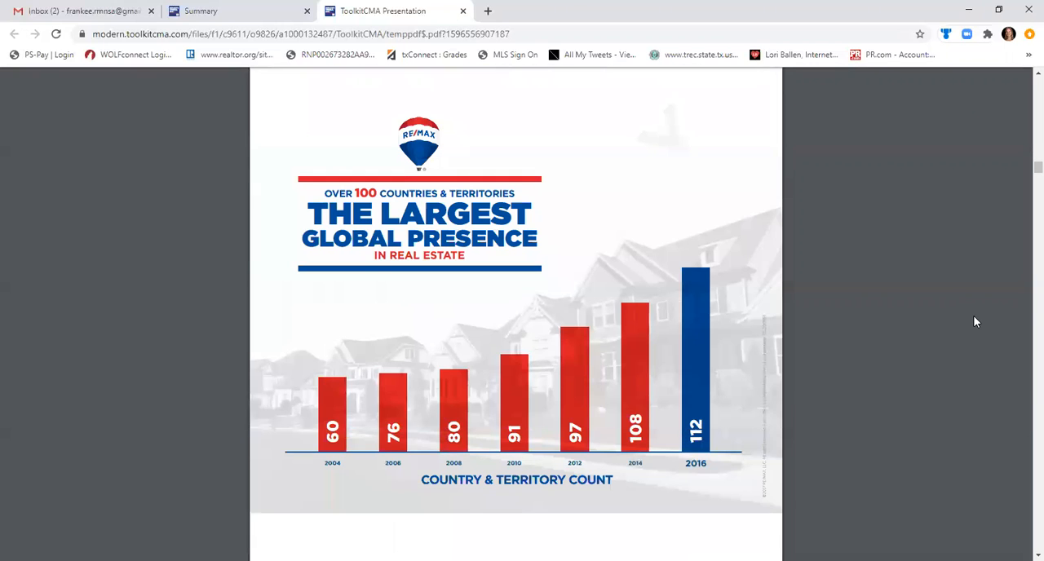
scroll(975, 323, down, 5)
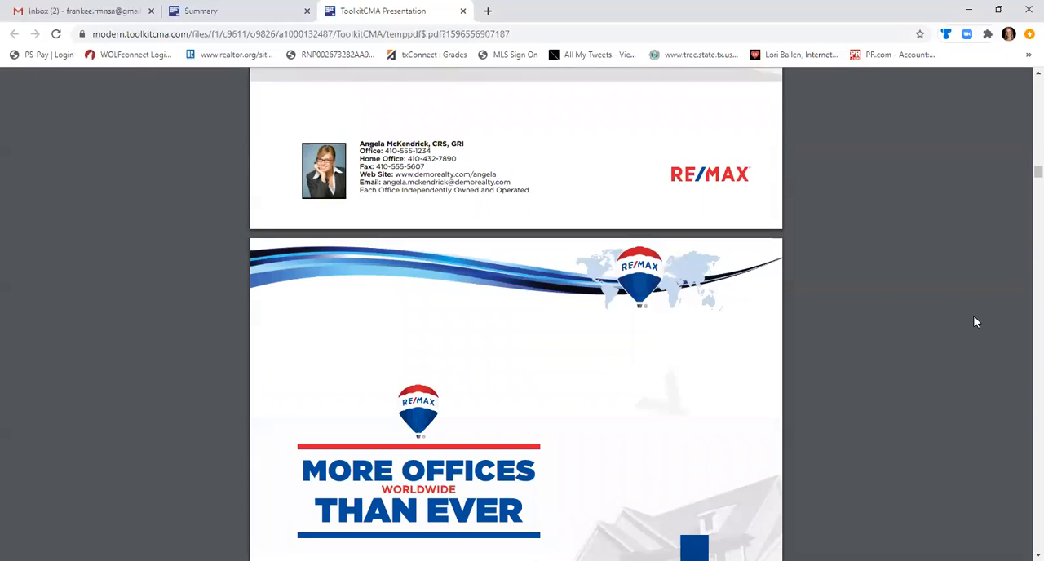
scroll(975, 322, up, 8)
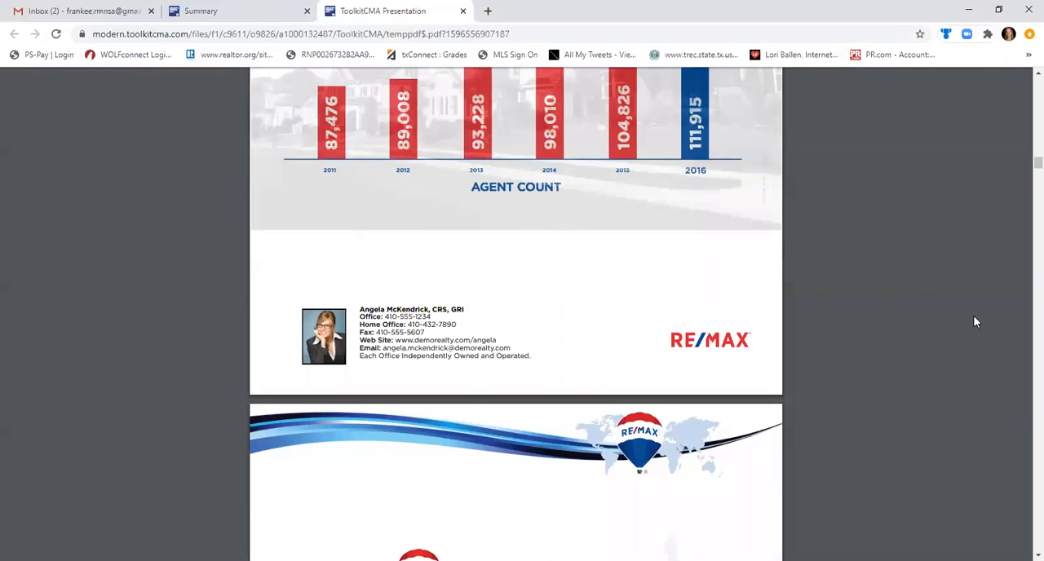
scroll(975, 322, down, 5)
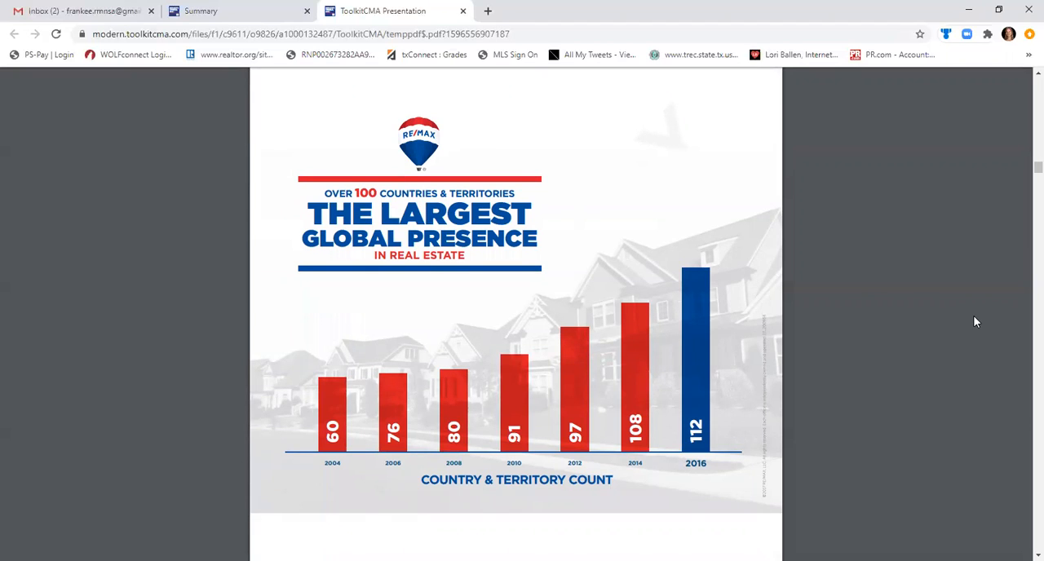
scroll(975, 323, down, 5)
scroll(975, 322, down, 15)
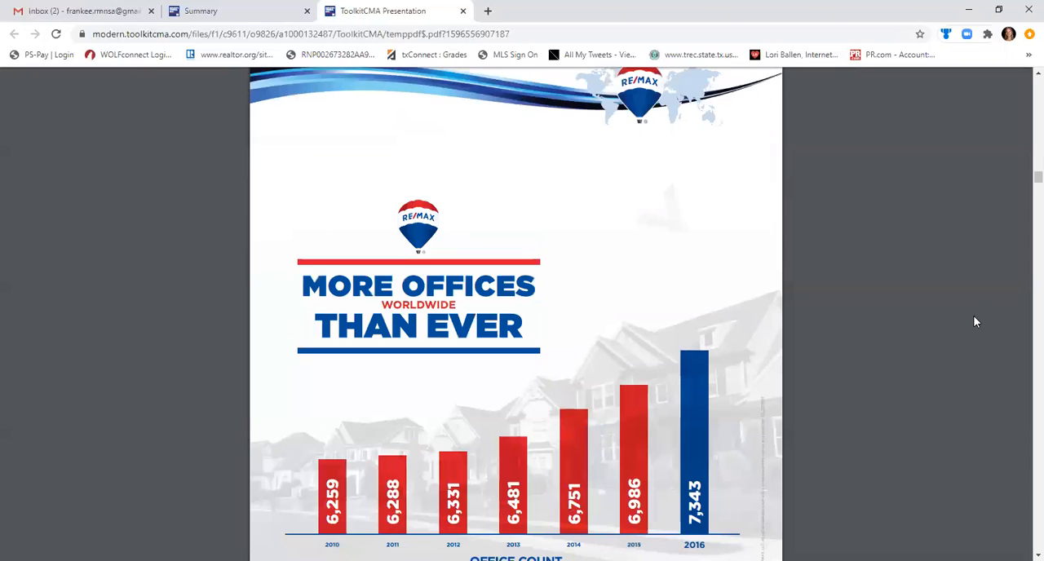
Review the hot air balloon facts, the agent sales comparison and the Why Choose RE/MAX page.
scroll(974, 322, down, 7)
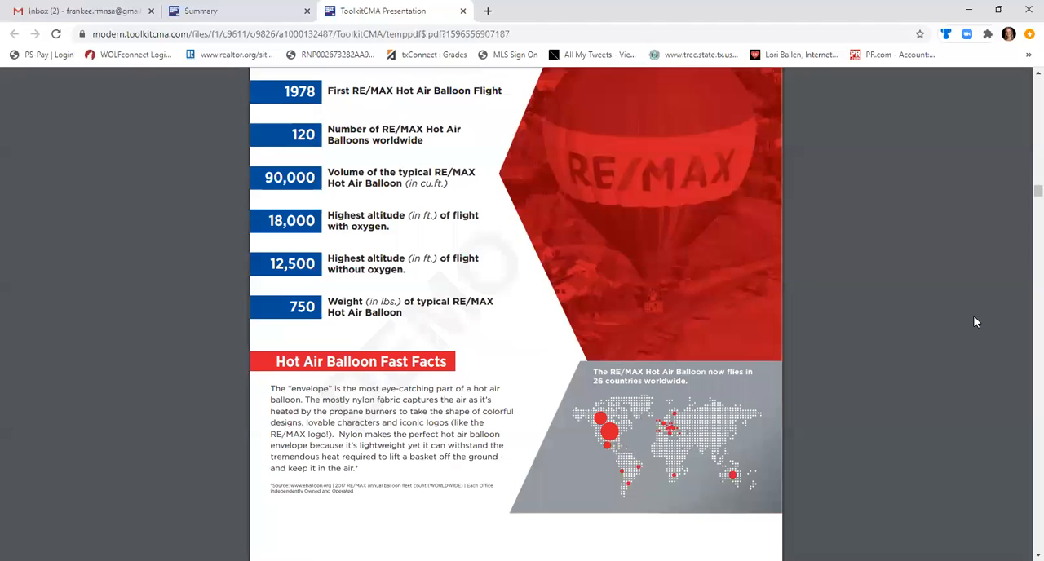
scroll(975, 322, down, 5)
scroll(975, 322, down, 5)
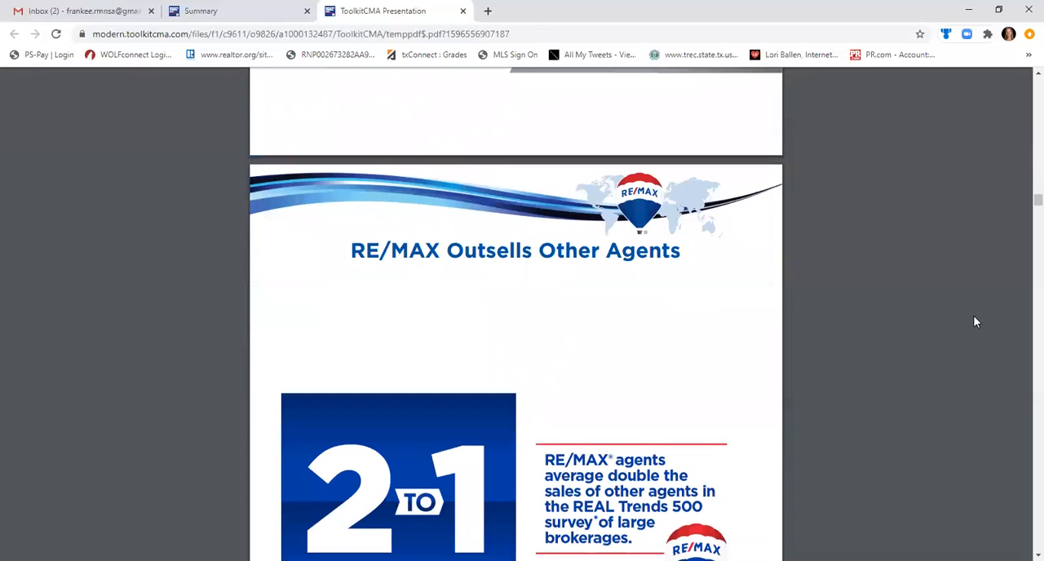
scroll(975, 322, down, 5)
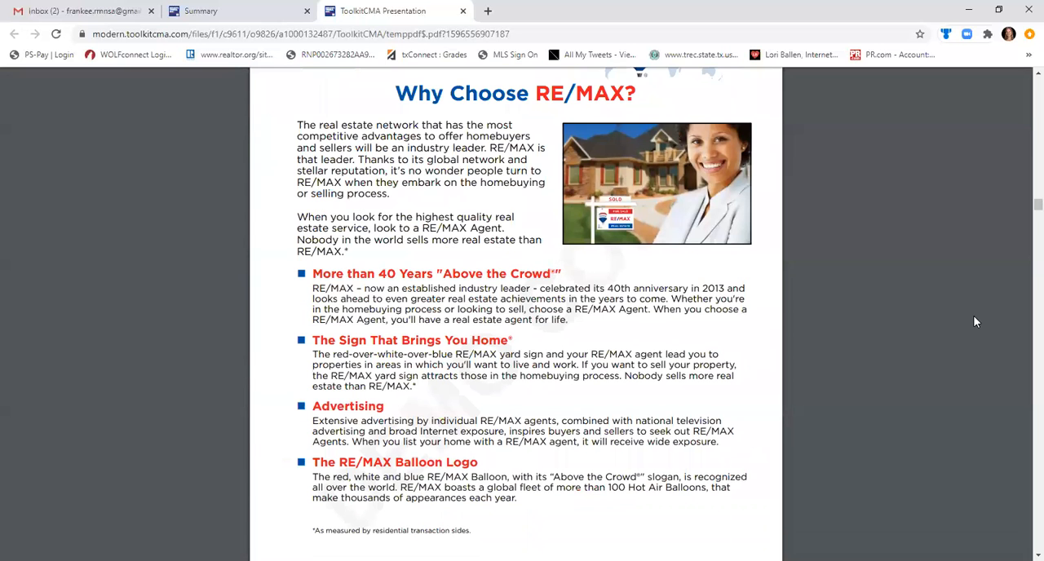
scroll(975, 323, down, 5)
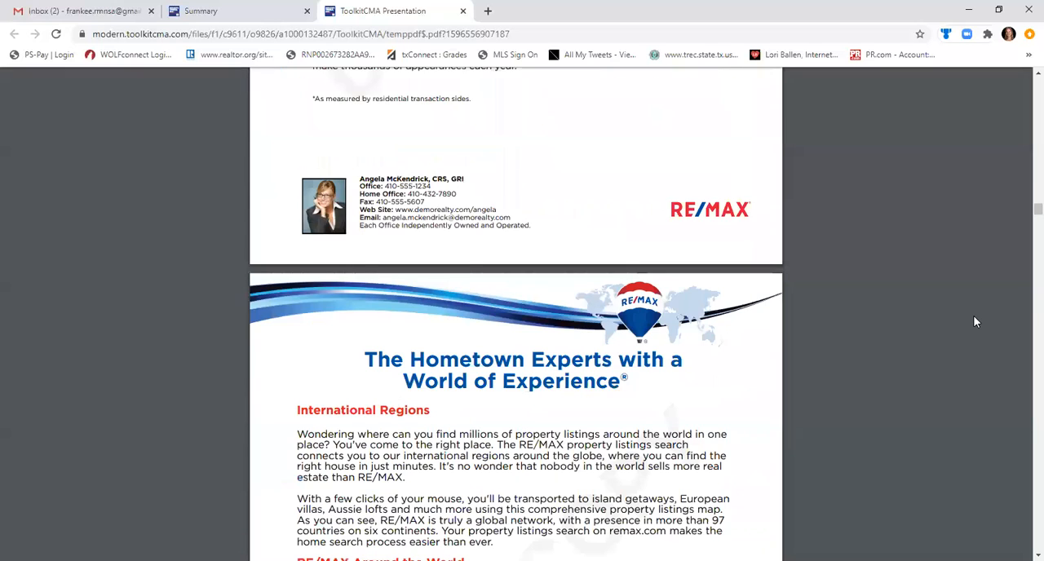
scroll(975, 323, up, 5)
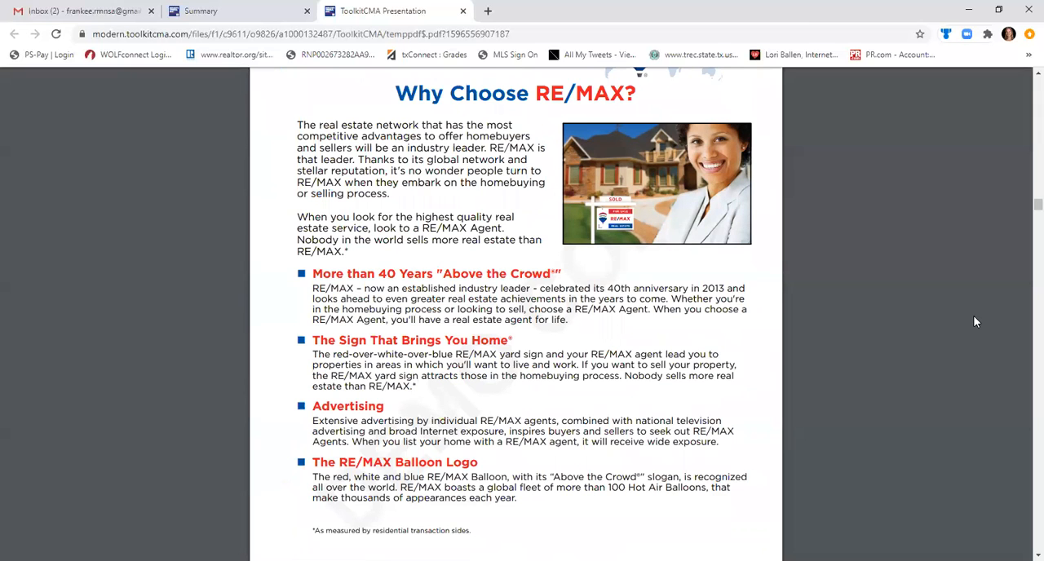
Examine the Virtual Tour page, including its marketing points and sample tour link.
scroll(975, 323, down, 10)
scroll(975, 322, down, 10)
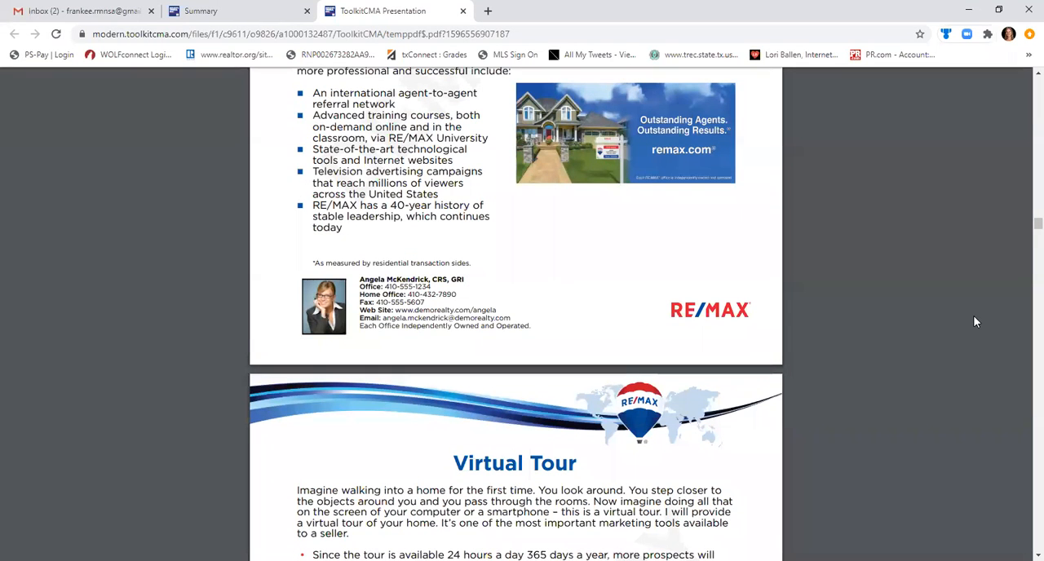
scroll(975, 322, down, 5)
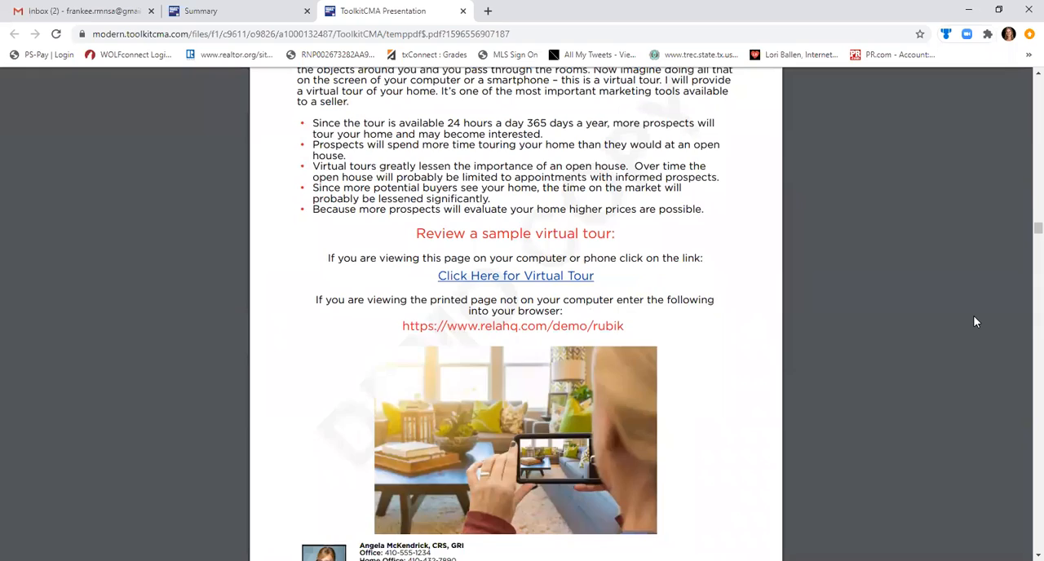
scroll(975, 323, up, 5)
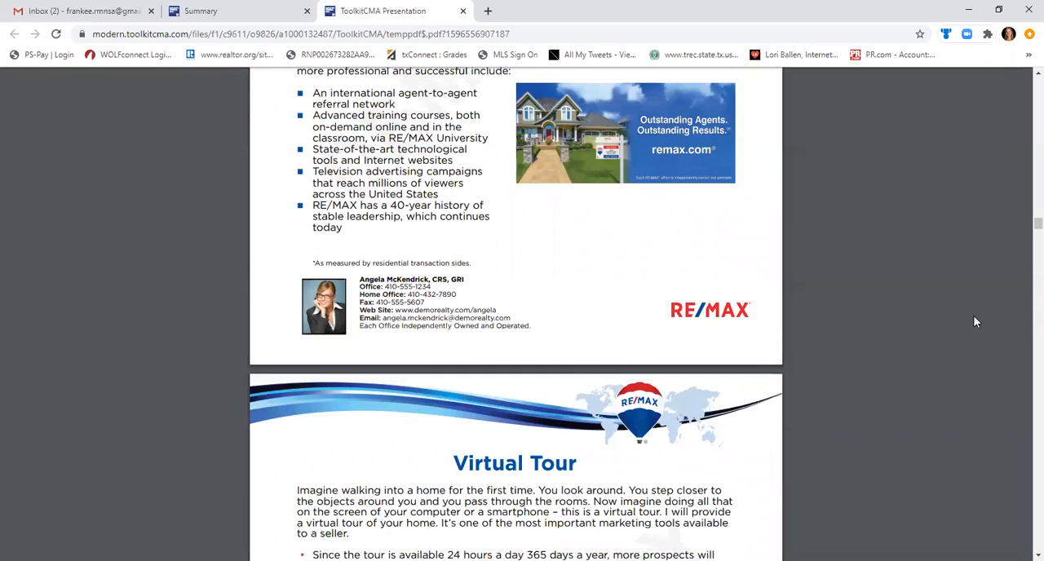
scroll(975, 322, down, 5)
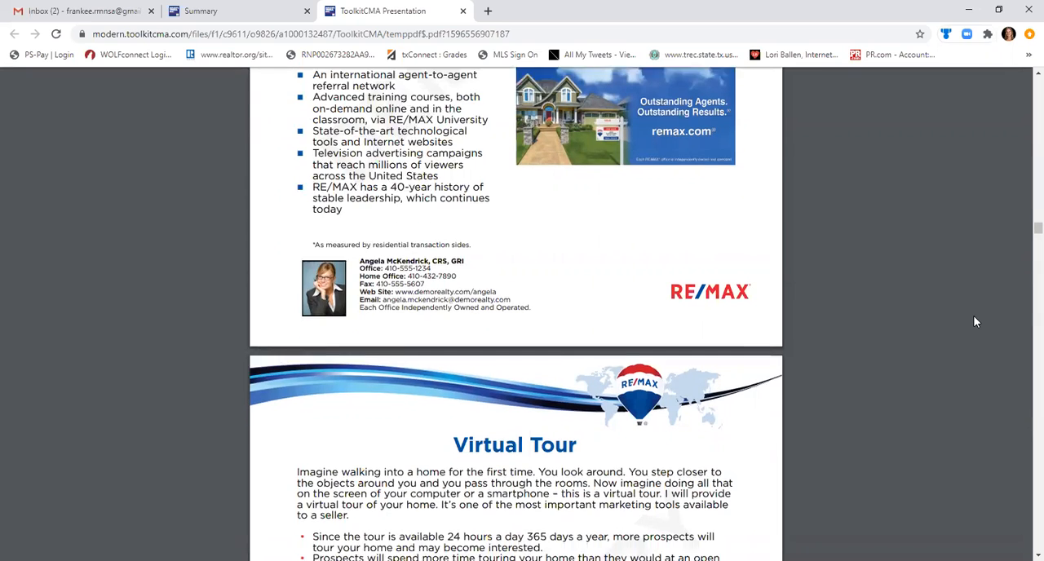
scroll(975, 322, up, 5)
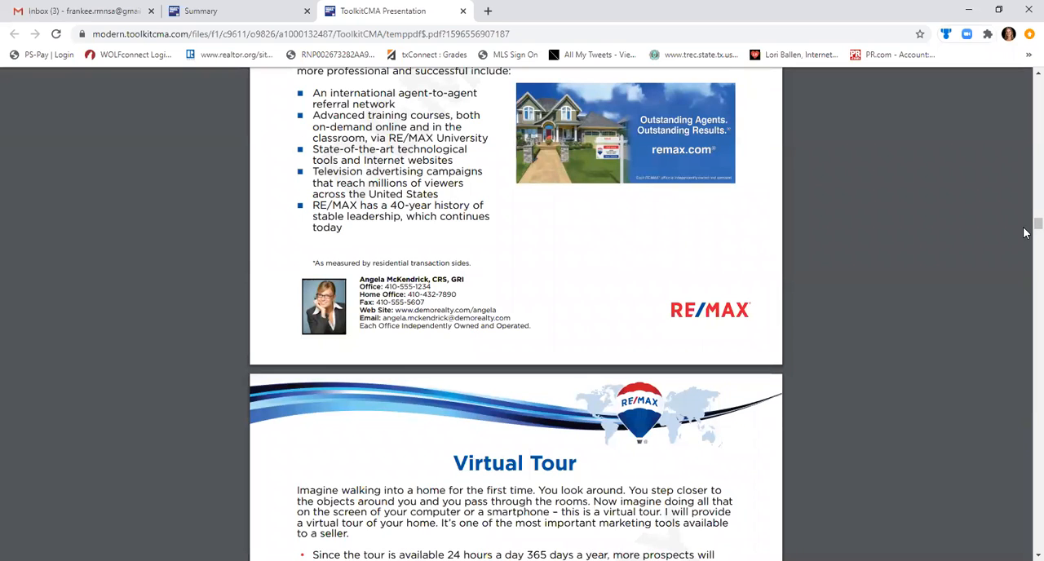
scroll(1026, 237, down, 2)
scroll(1026, 237, down, 4)
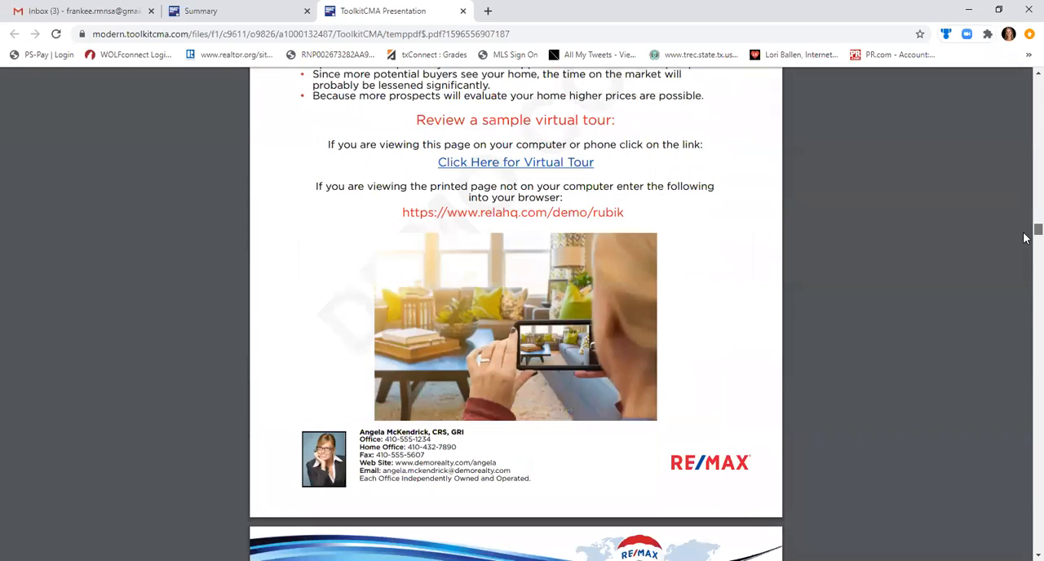
Review the pricing and timing page and the subject property profiles up to the Comparative Market Analysis Summary.
scroll(1025, 238, down, 7)
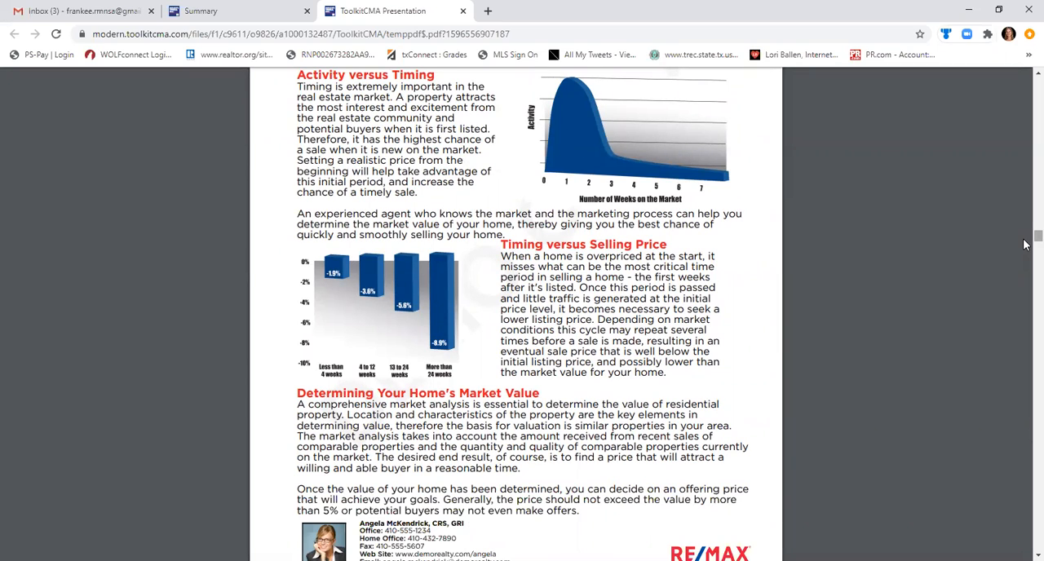
scroll(1025, 244, down, 5)
scroll(1025, 243, down, 10)
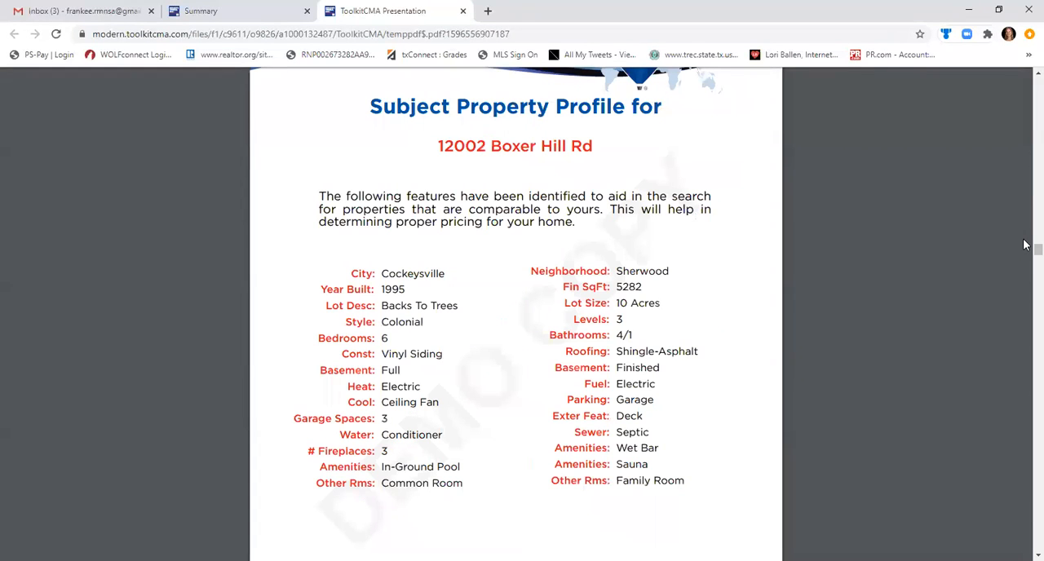
scroll(1025, 243, down, 5)
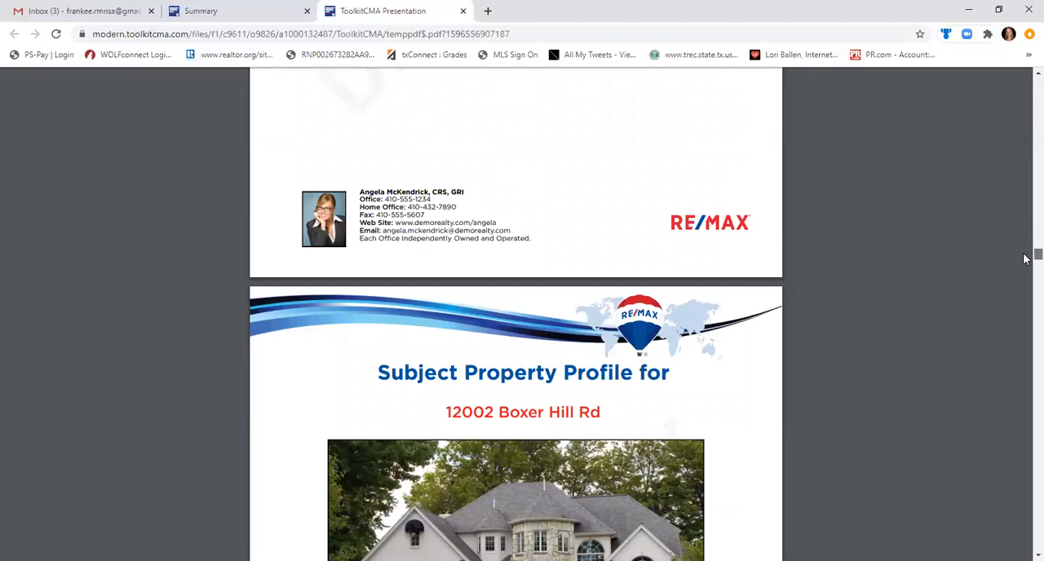
scroll(1026, 258, down, 2)
scroll(1026, 270, down, 5)
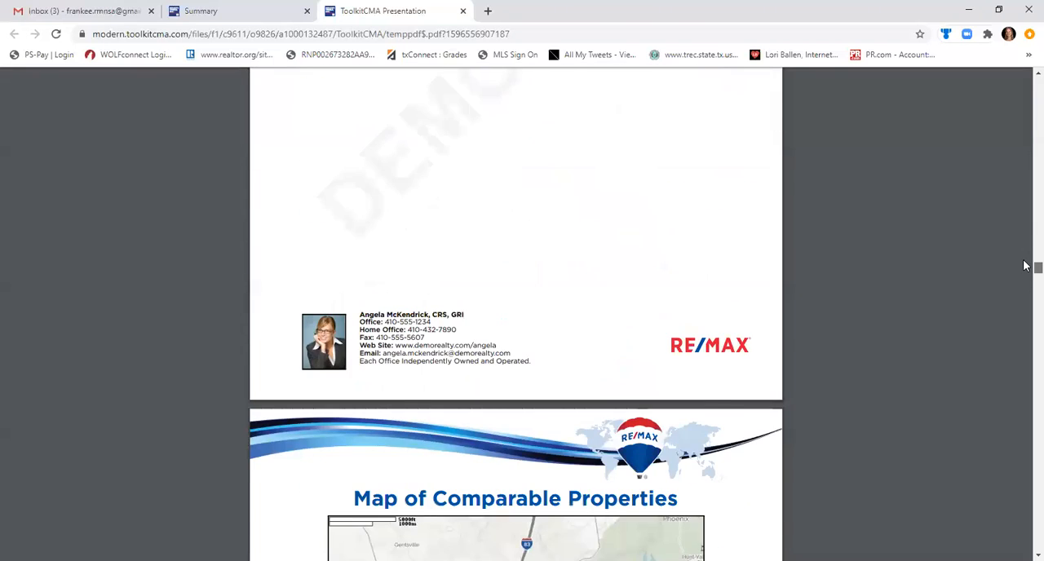
Review the subject property page again, including its photo and the identified feature list.
click(1037, 75)
scroll(1026, 79, up, 3)
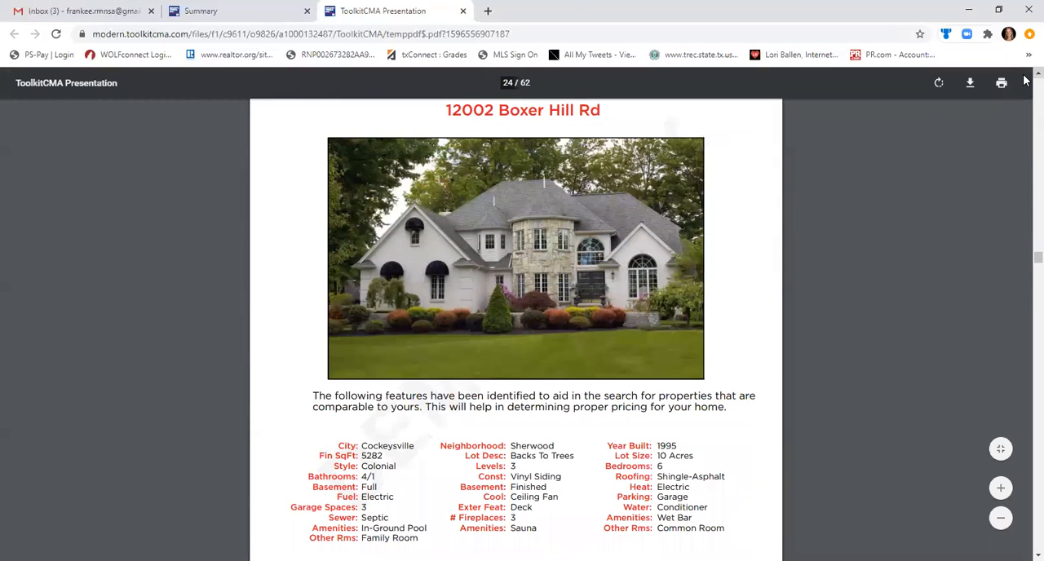
scroll(1026, 79, down, 3)
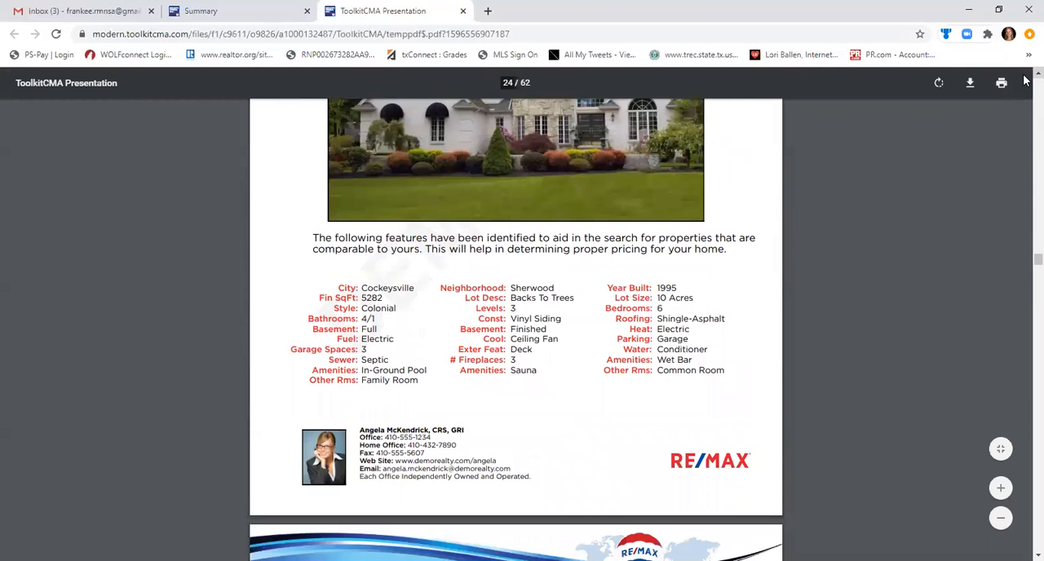
scroll(1025, 79, down, 1)
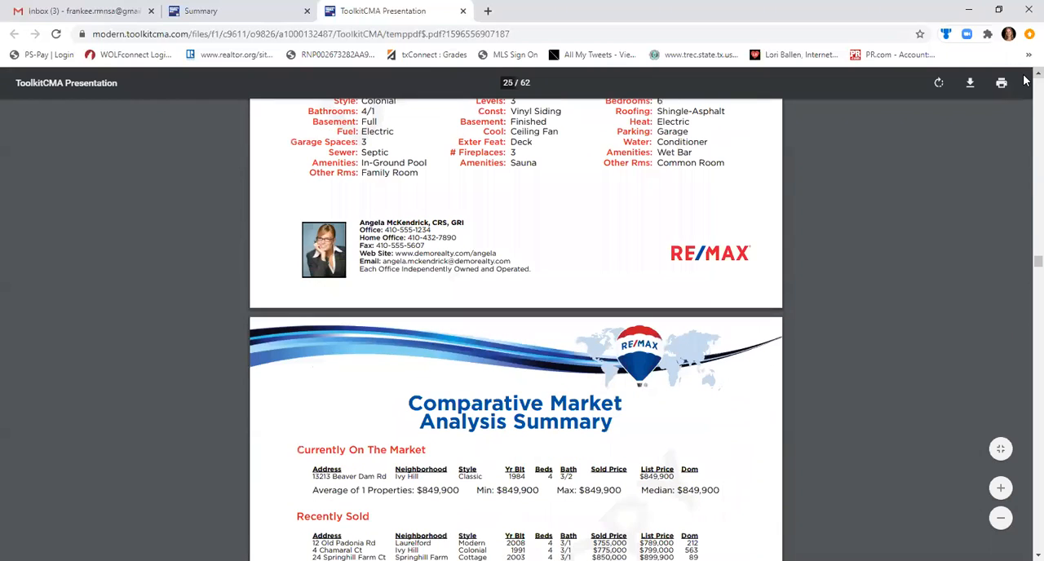
Examine the Comparative Market Analysis Summary page, covering the properties currently on the market and recently sold.
scroll(1026, 79, down, 1)
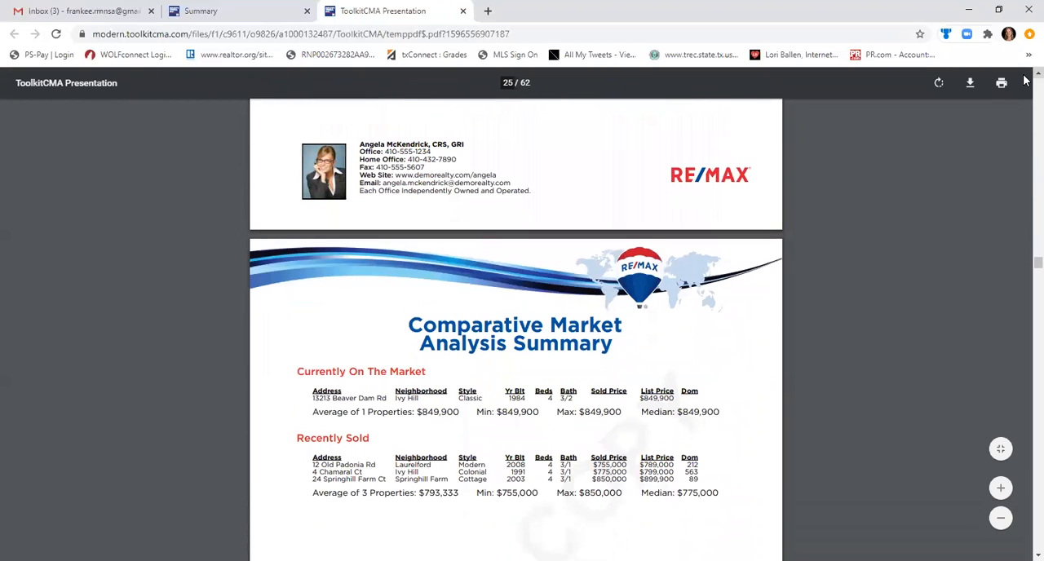
scroll(1025, 79, down, 1)
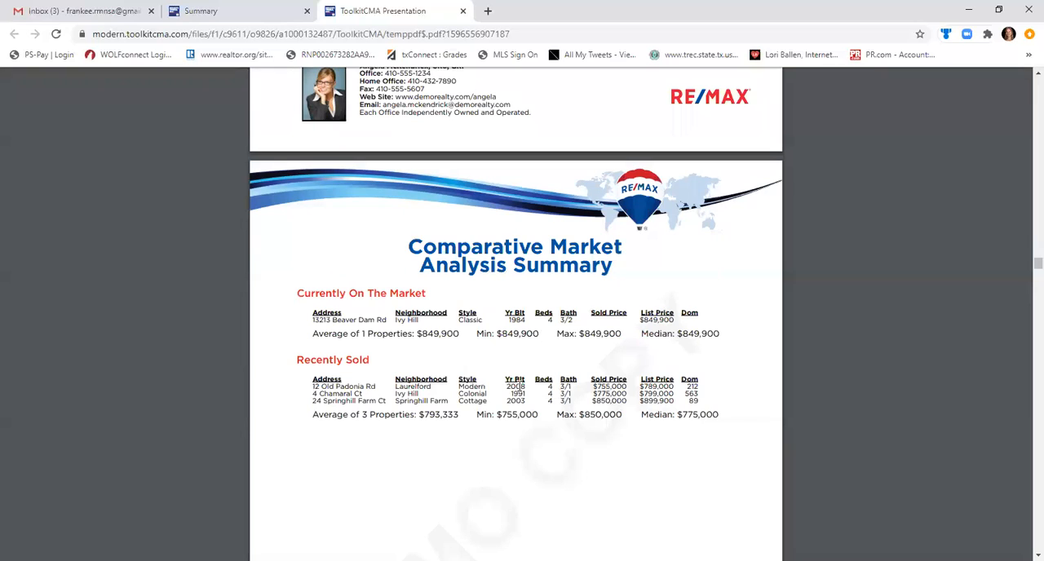
drag(521, 385, 522, 392)
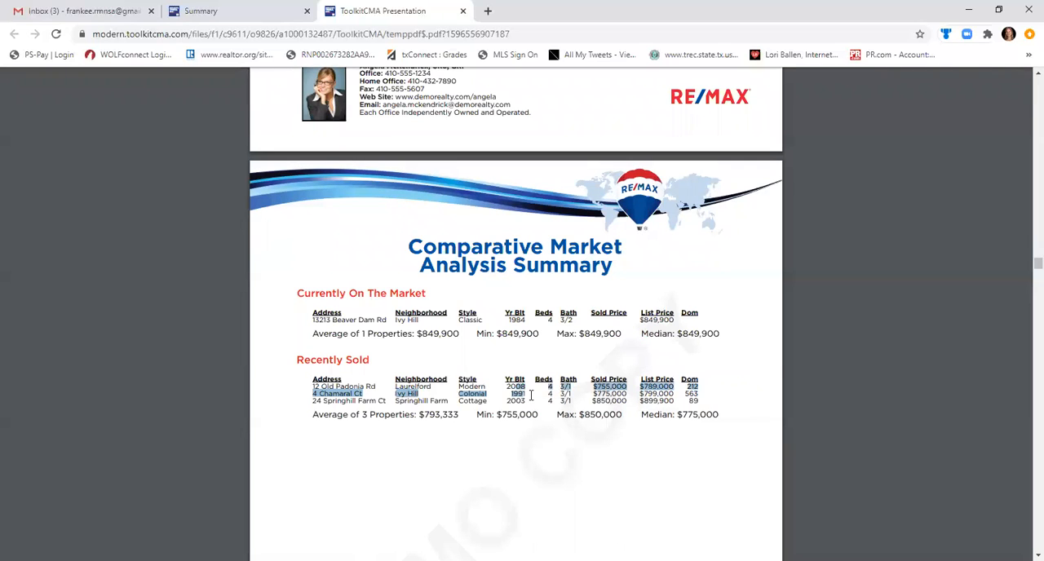
click(531, 395)
scroll(531, 395, down, 2)
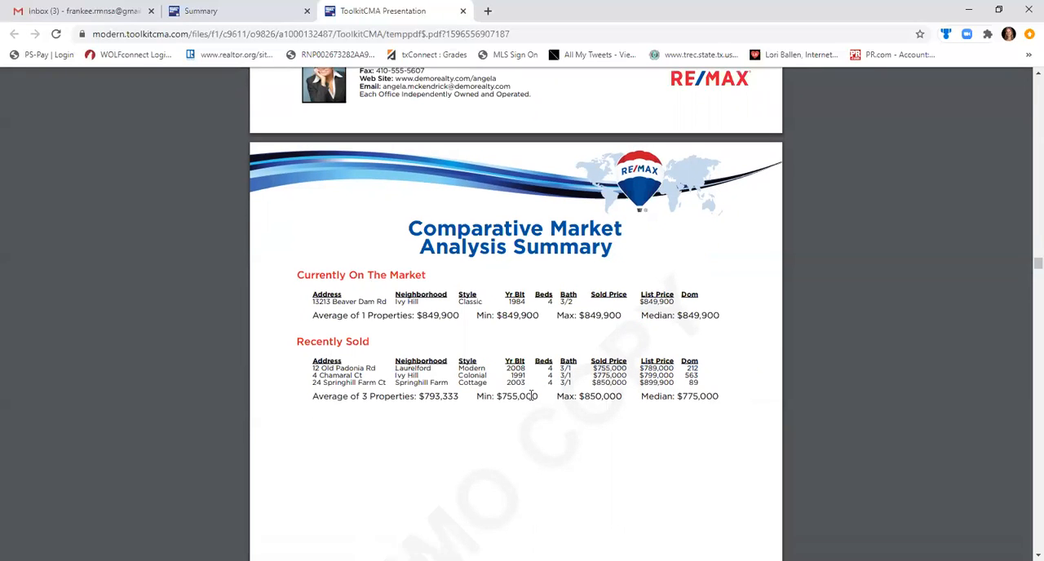
scroll(531, 395, down, 5)
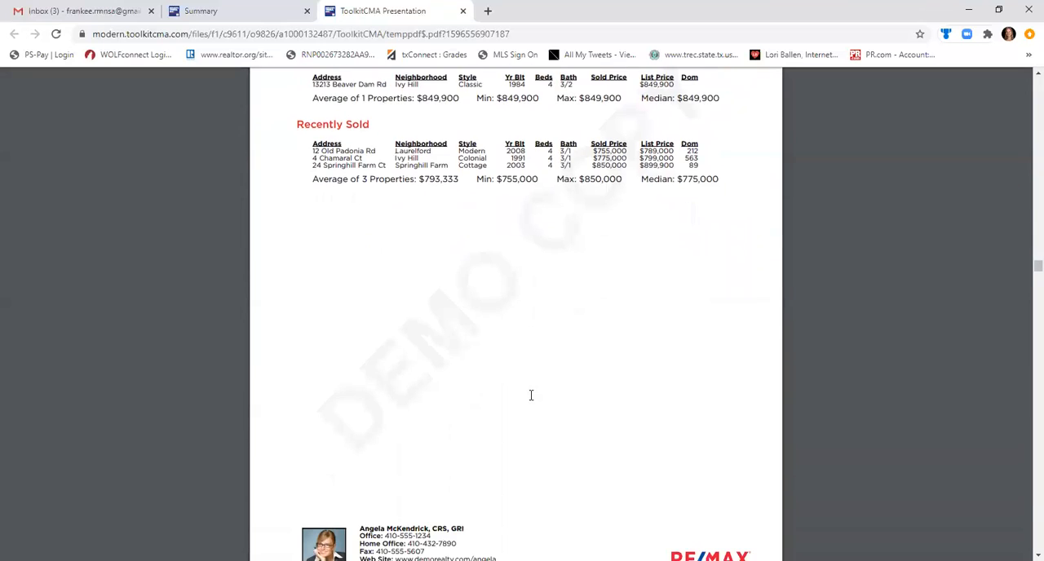
Review the two Map of Comparable Properties pages, in street and satellite view, with their reference lists.
scroll(531, 395, down, 4)
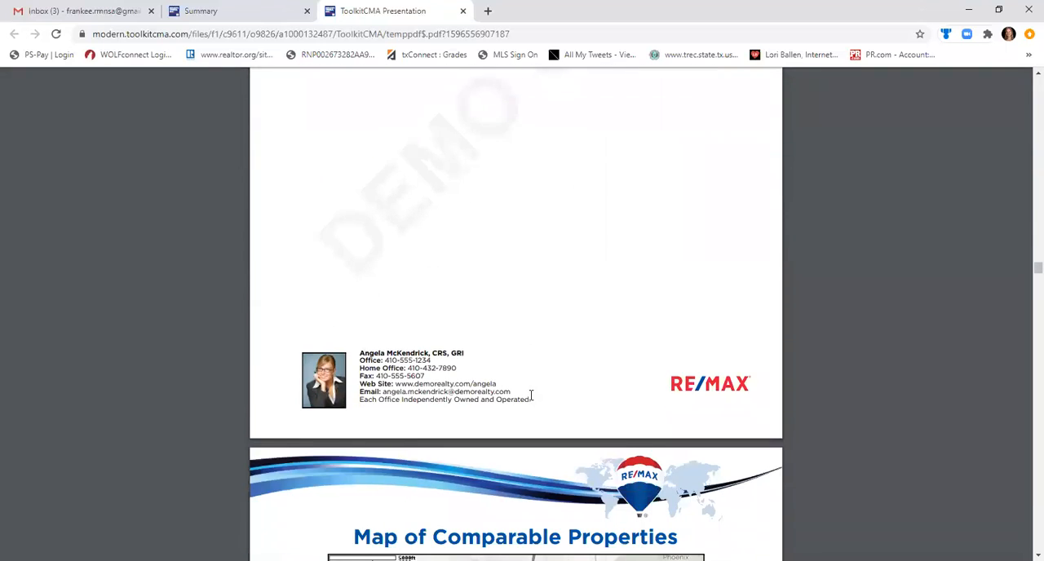
scroll(531, 395, down, 3)
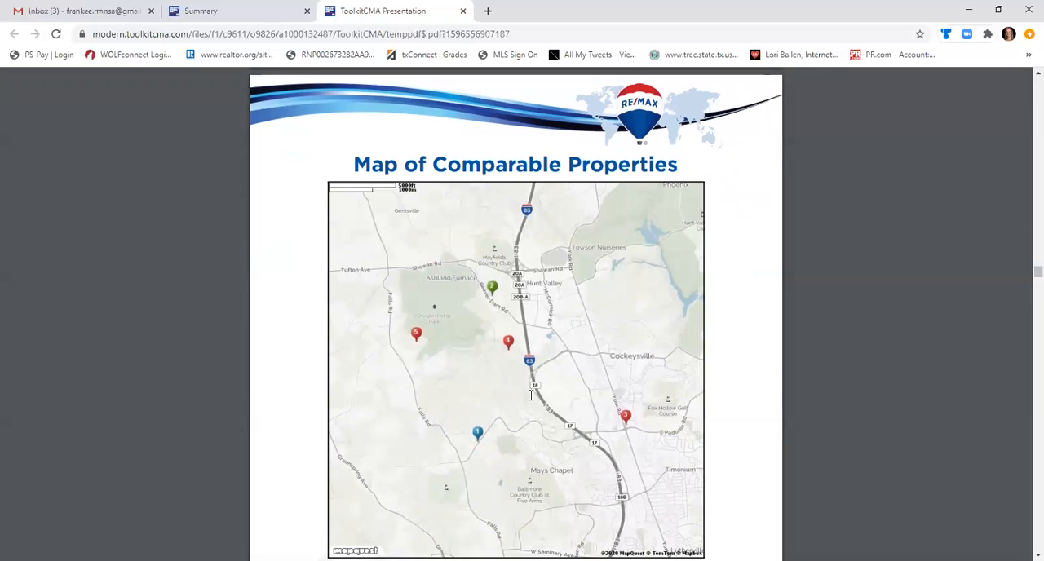
scroll(531, 395, down, 1)
scroll(531, 394, down, 3)
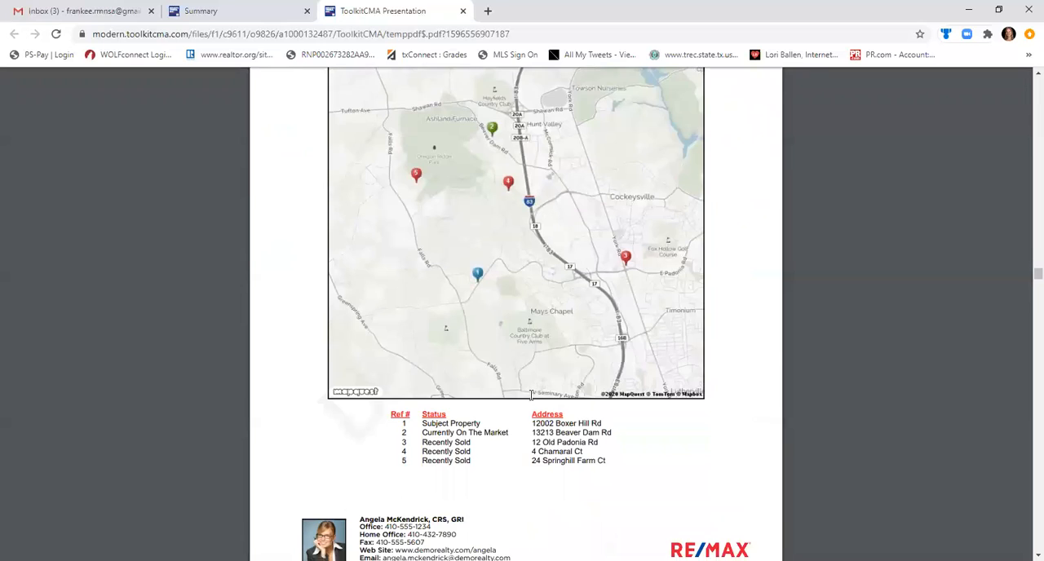
scroll(531, 395, down, 6)
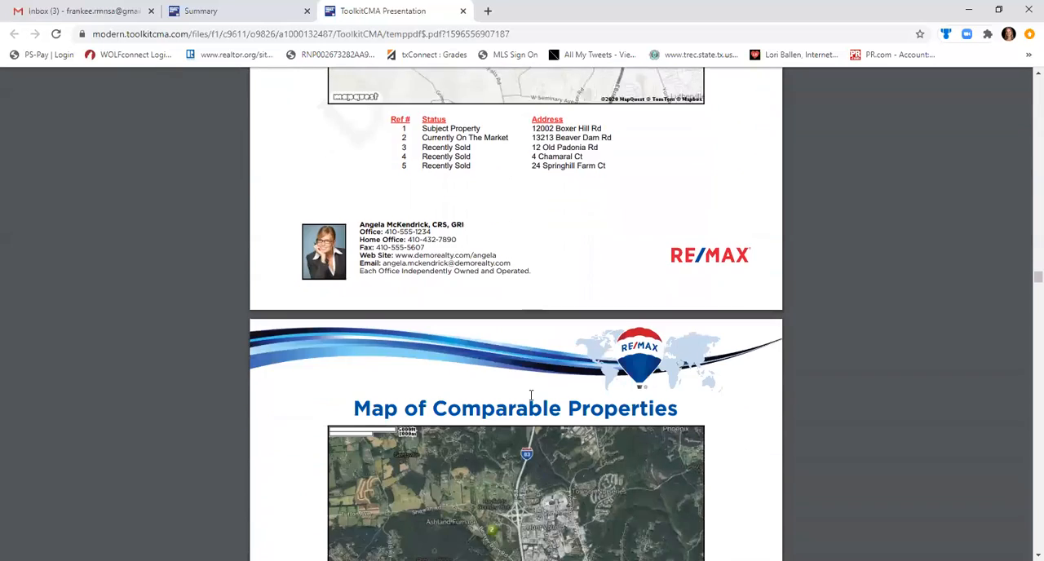
scroll(531, 395, down, 7)
scroll(531, 395, down, 6)
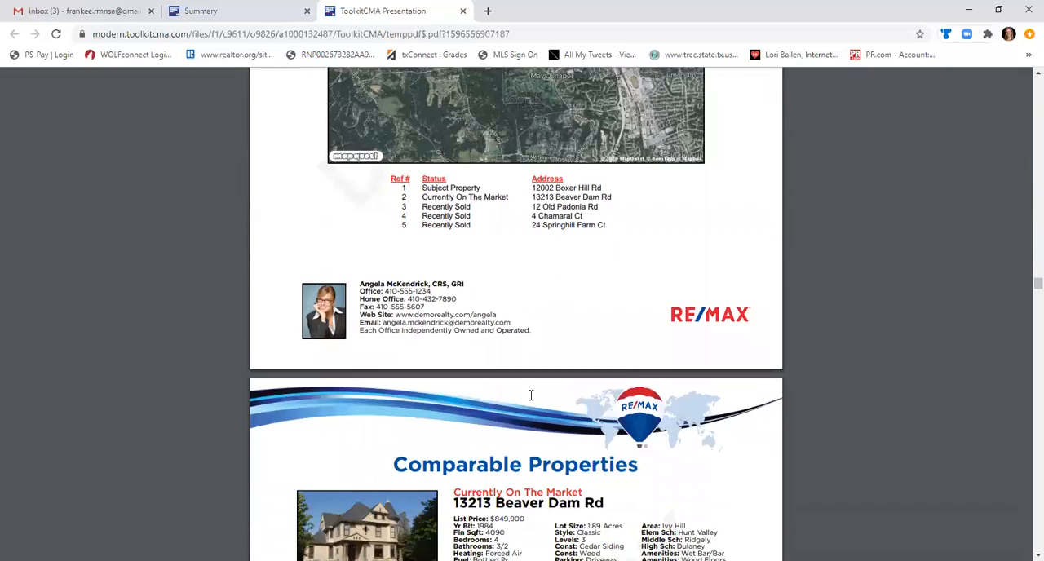
Examine the Comparable Properties pages with the photo, details and remarks of each listing.
scroll(531, 395, down, 5)
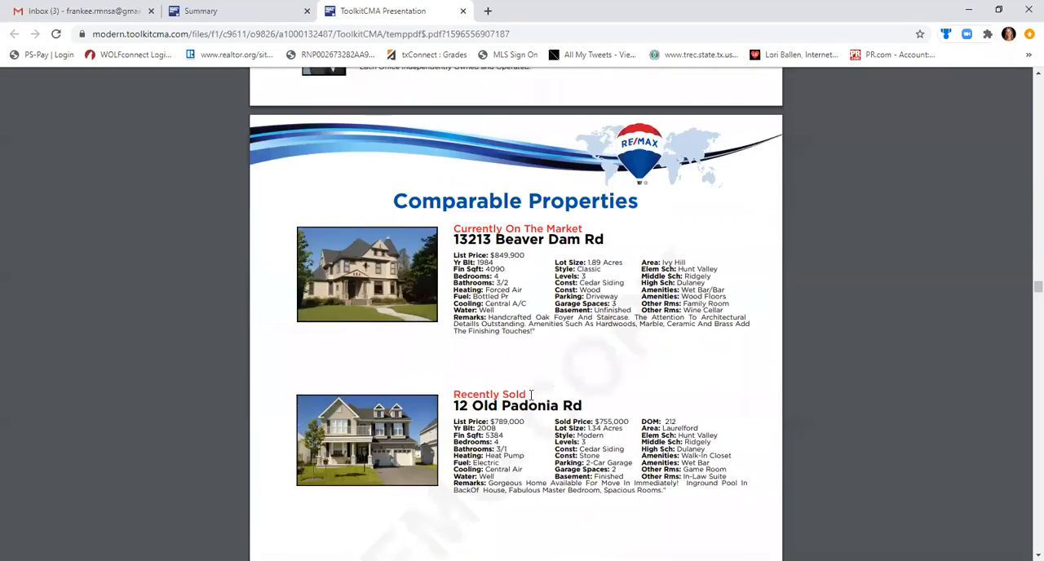
scroll(531, 395, down, 1)
scroll(531, 395, down, 1)
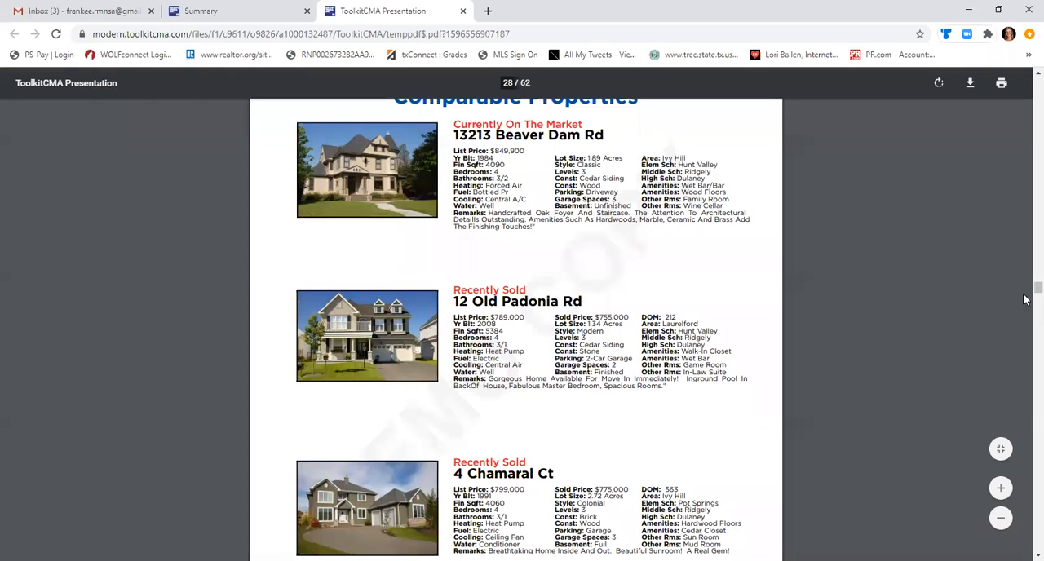
scroll(1026, 291, down, 1)
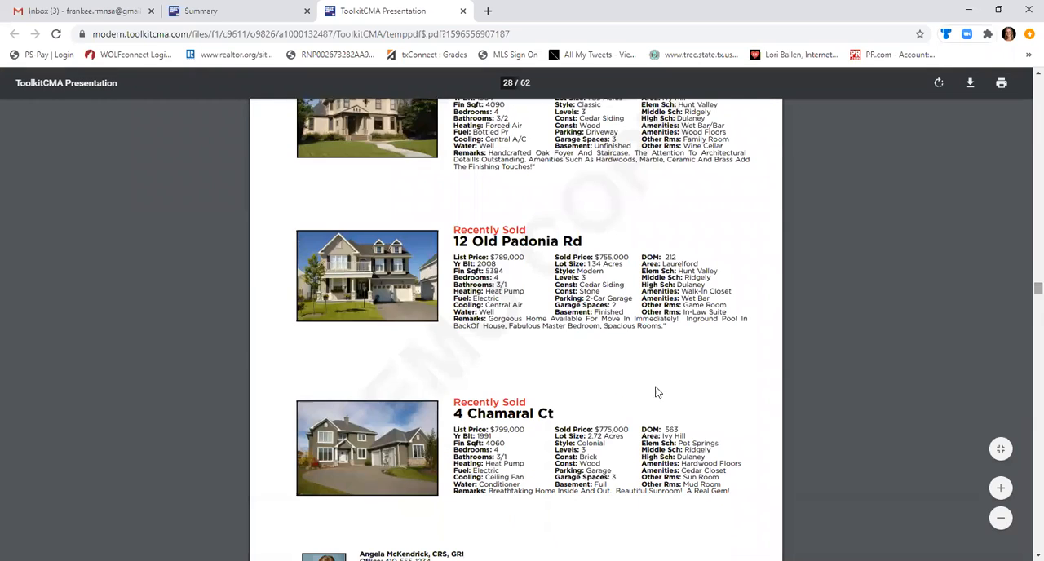
scroll(650, 395, down, 3)
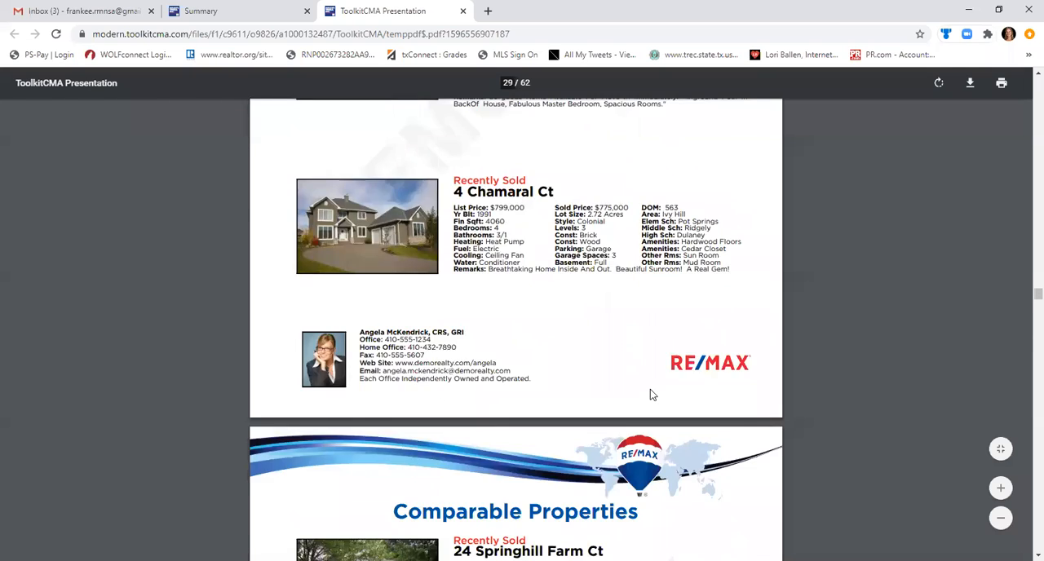
Review the full-page profiles of the on-market and recently sold comparables in both map layouts, on pages 30 to 37.
scroll(650, 395, down, 4)
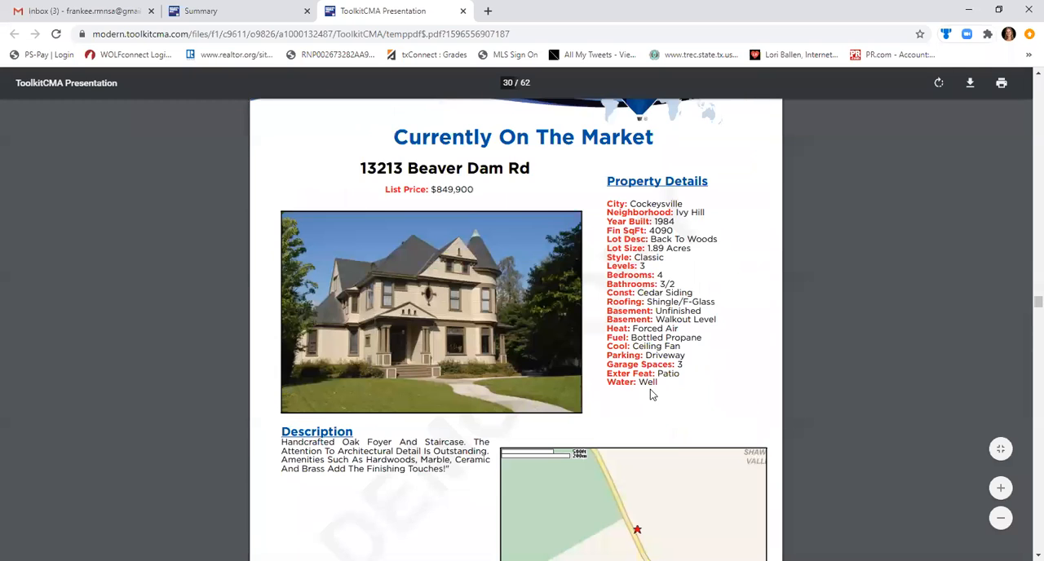
scroll(650, 395, down, 1)
scroll(650, 395, down, 15)
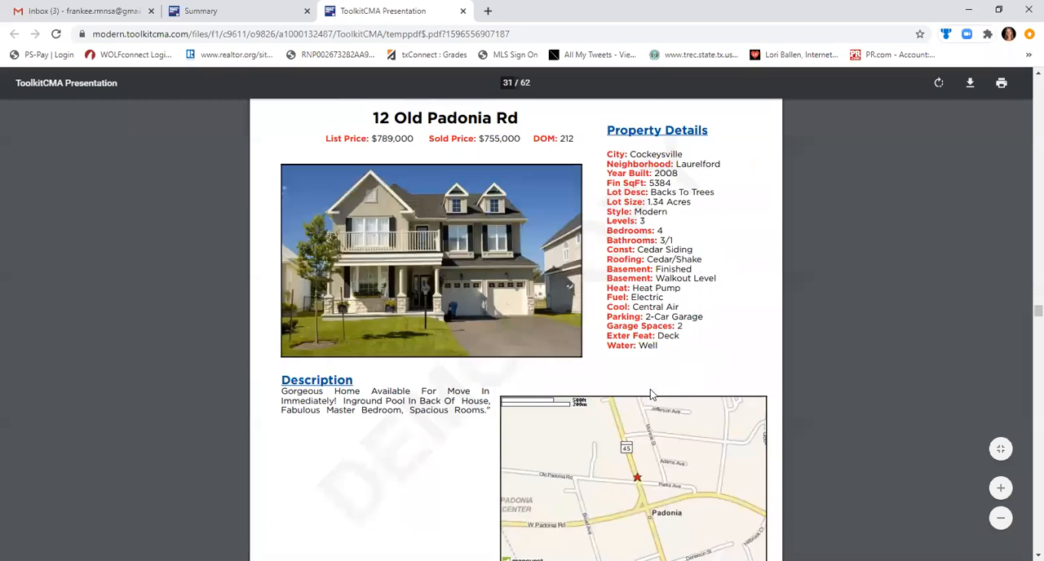
scroll(651, 395, down, 8)
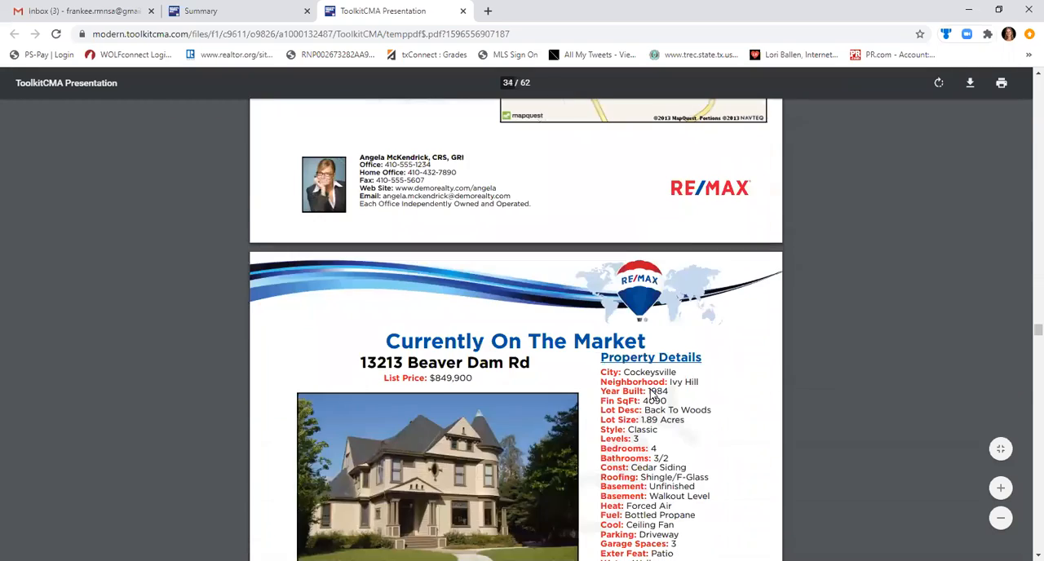
scroll(651, 395, down, 3)
scroll(650, 395, down, 5)
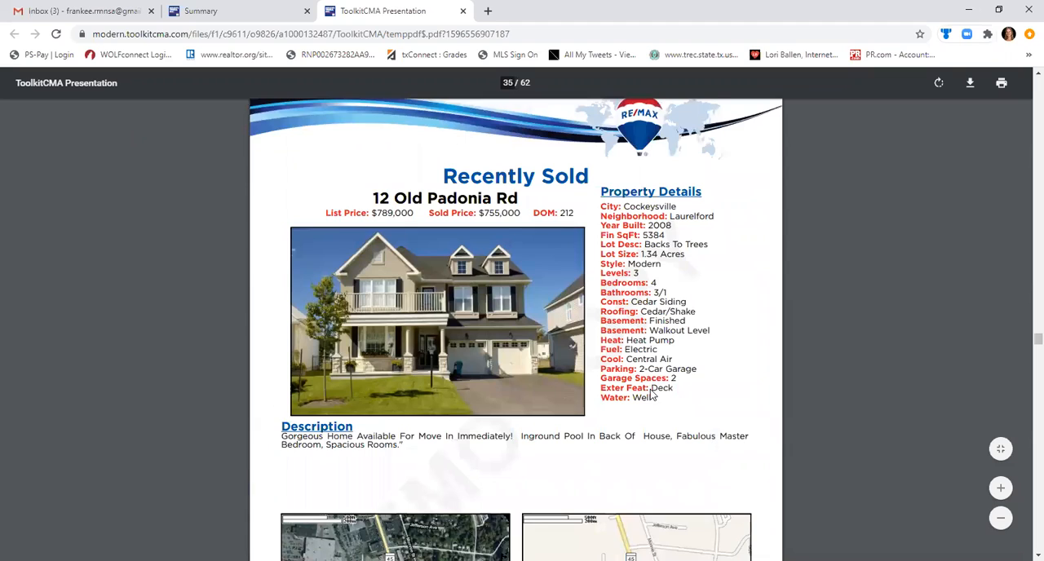
scroll(651, 395, down, 8)
scroll(650, 395, down, 10)
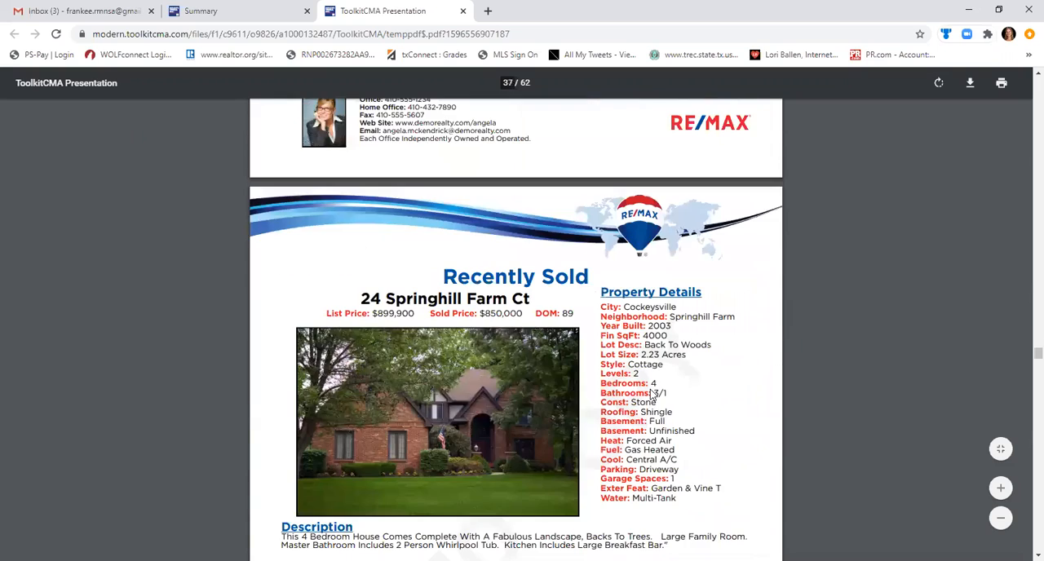
Look through the comparable profiles that are paired with Additional Photos pages, from page 38 onward.
scroll(650, 395, down, 4)
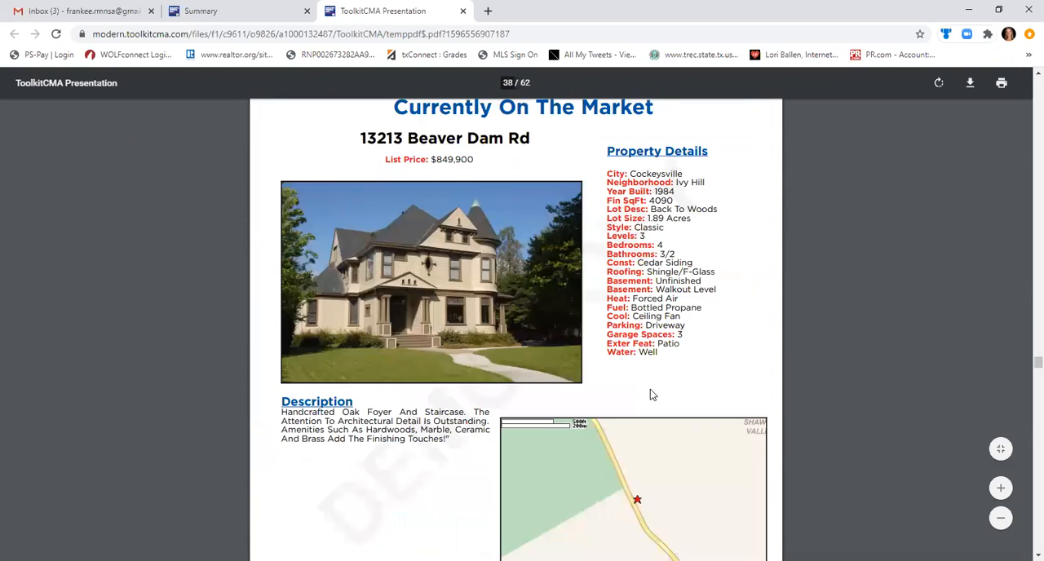
scroll(651, 395, down, 10)
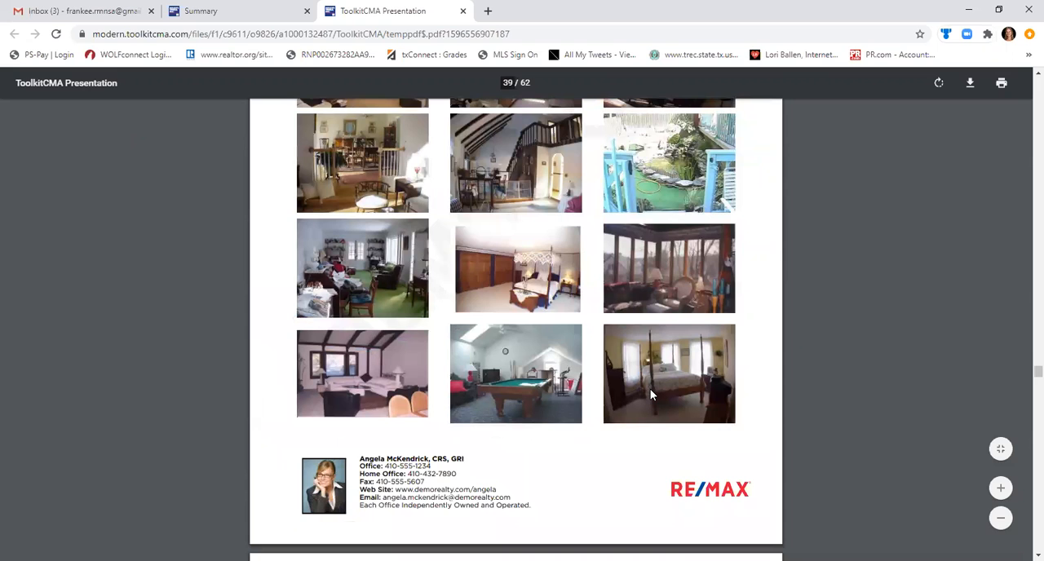
scroll(650, 395, down, 5)
scroll(653, 395, down, 1)
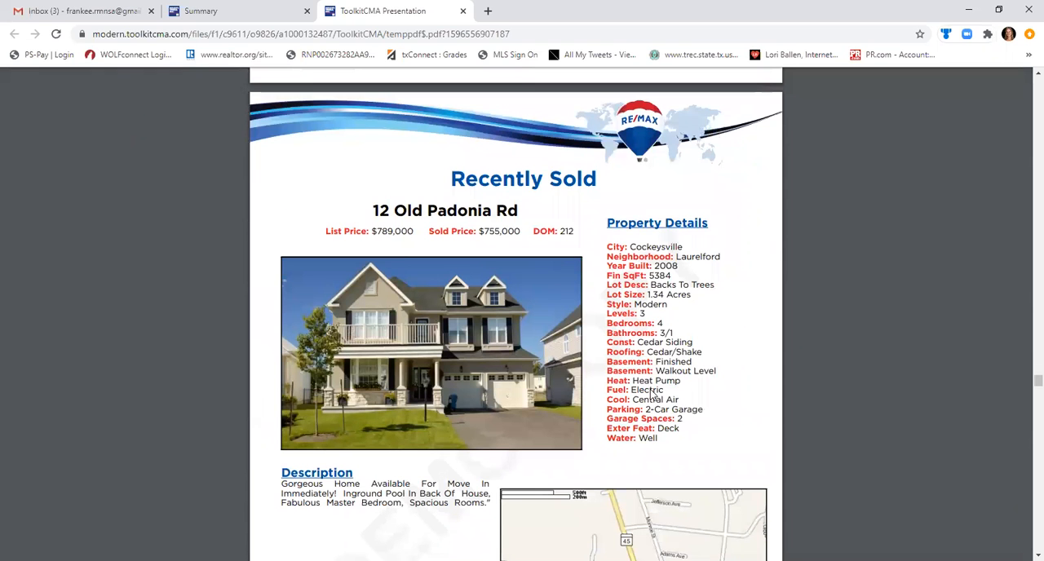
scroll(651, 395, down, 20)
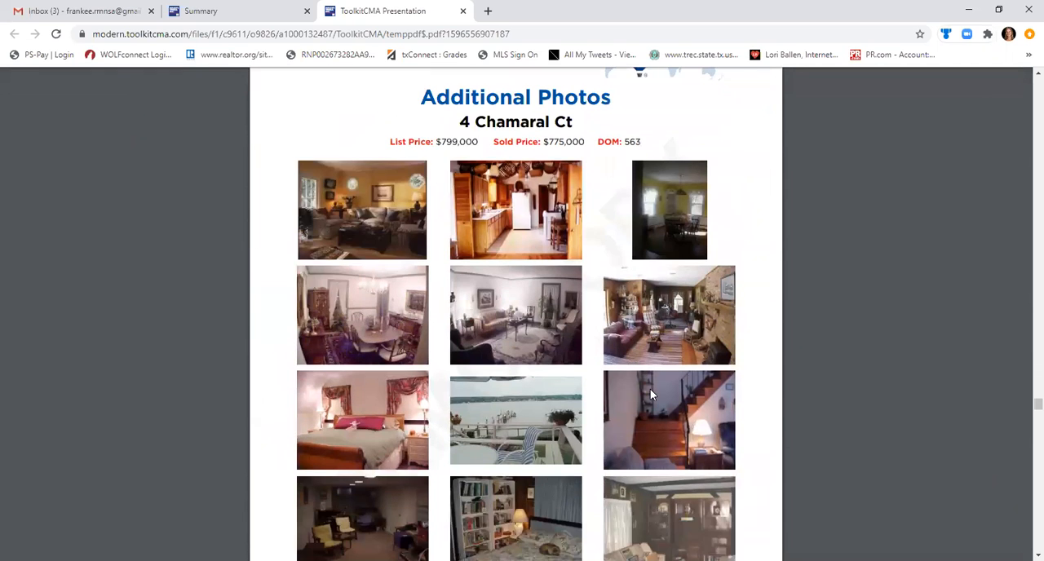
scroll(650, 395, down, 10)
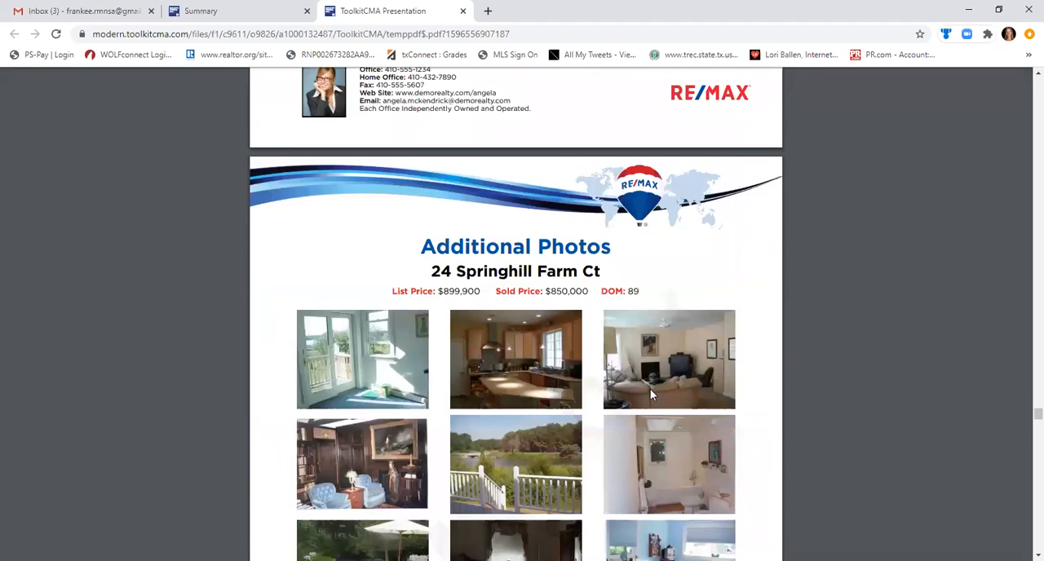
Examine the side-by-side Comparative Market Analysis table of the four comparable properties.
scroll(650, 395, down, 10)
scroll(651, 395, down, 20)
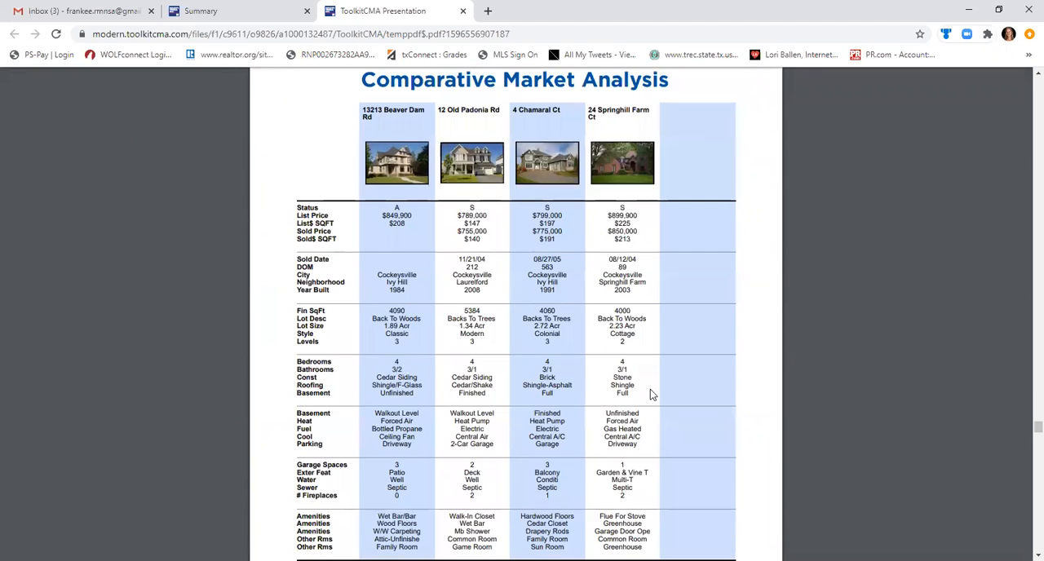
scroll(650, 395, down, 20)
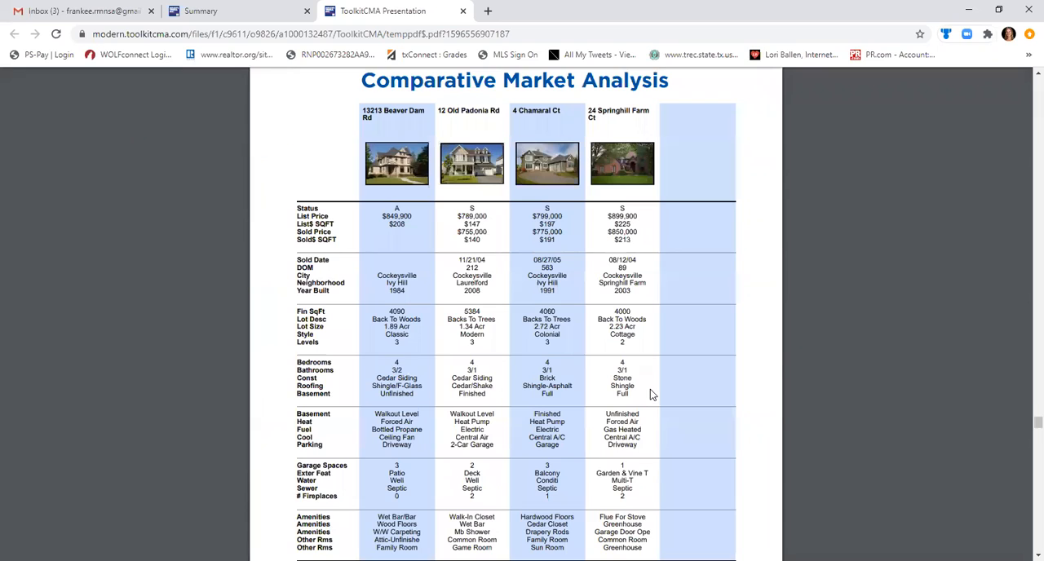
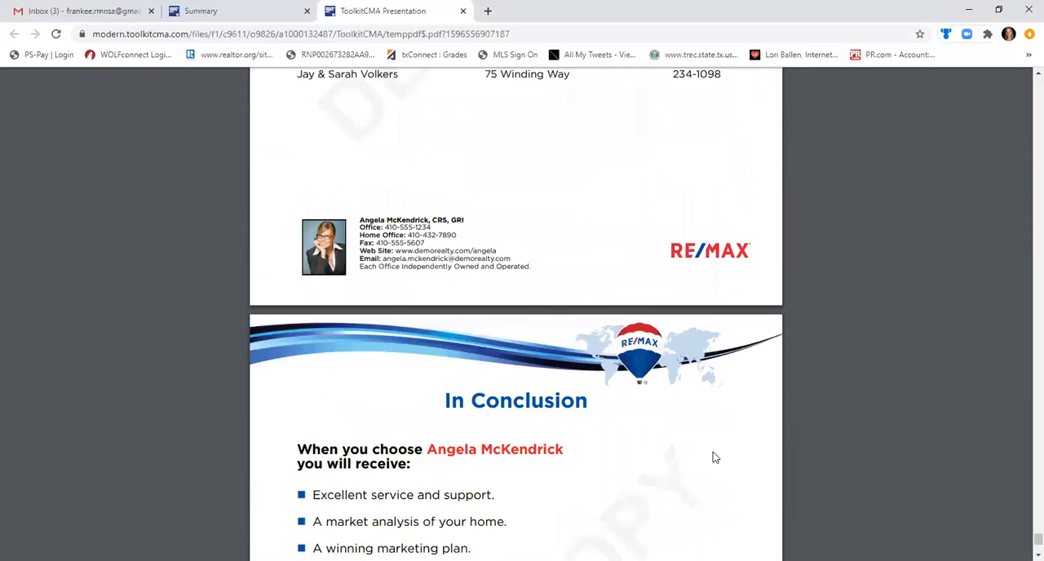
scroll(713, 458, down, 5)
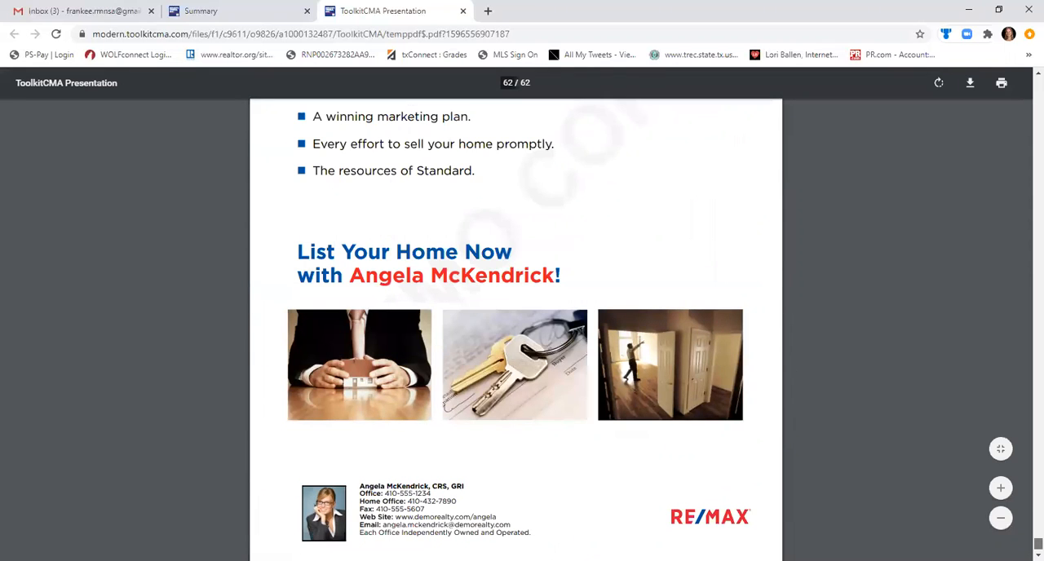
Look over the closing pages of the presentation PDF, from page 59 to the In Conclusion page, and close the PDF.
scroll(1026, 528, up, 2)
scroll(1025, 528, up, 5)
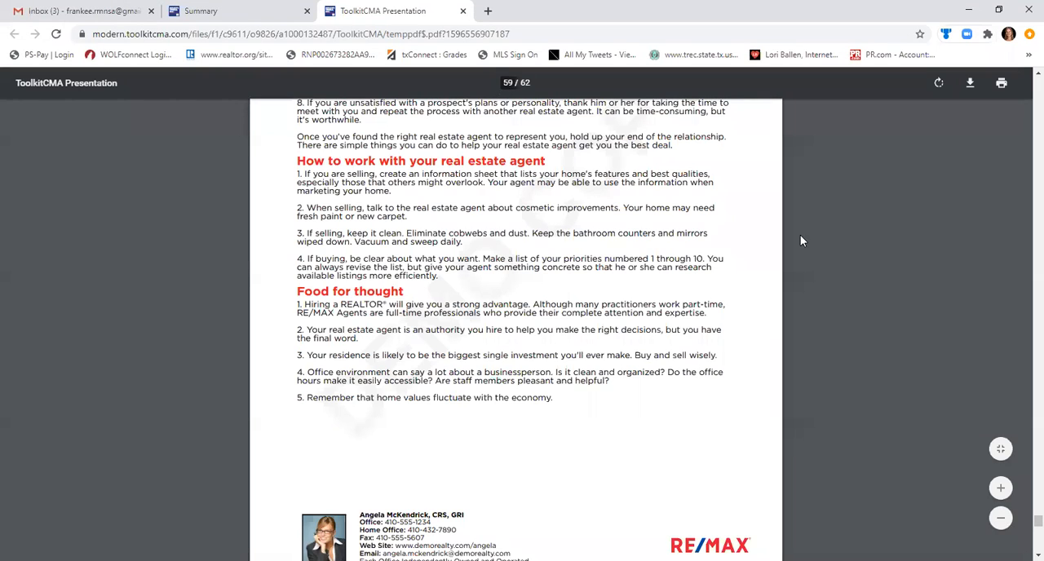
drag(1026, 520, 1027, 545)
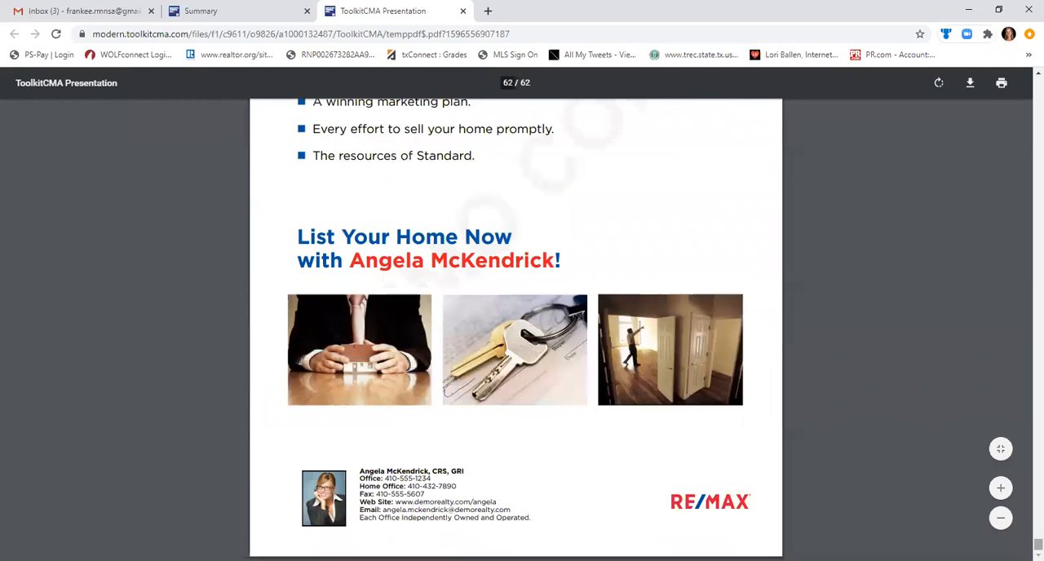
click(464, 11)
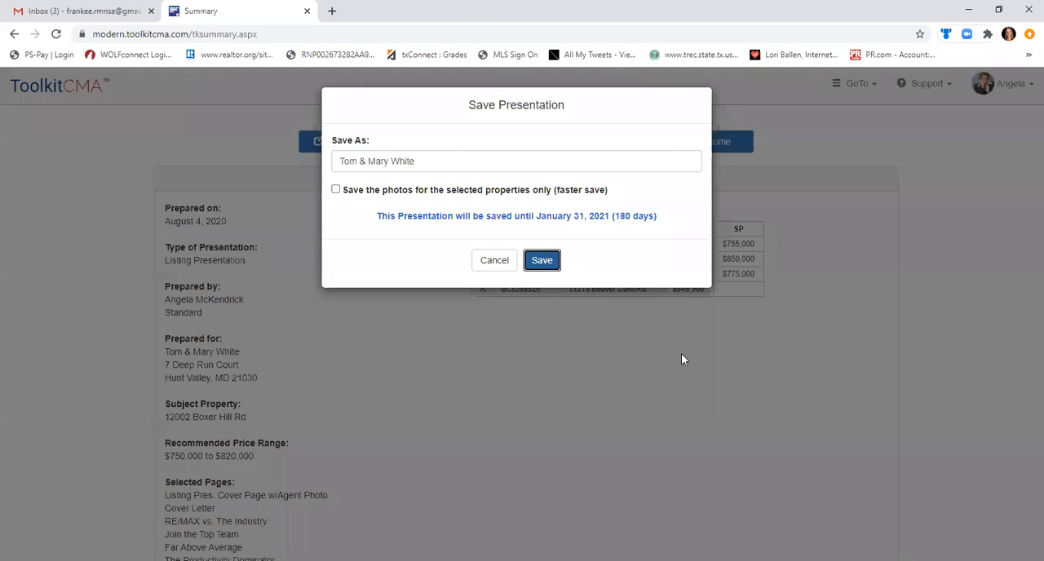
Save the presentation under the clients' names.
triple_click(428, 160)
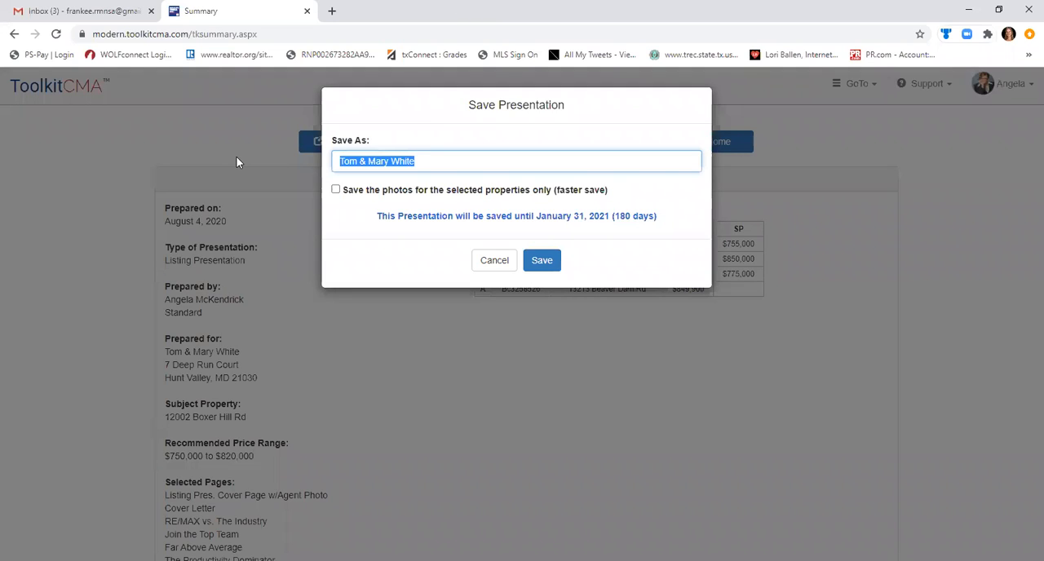
click(339, 189)
click(336, 190)
click(539, 262)
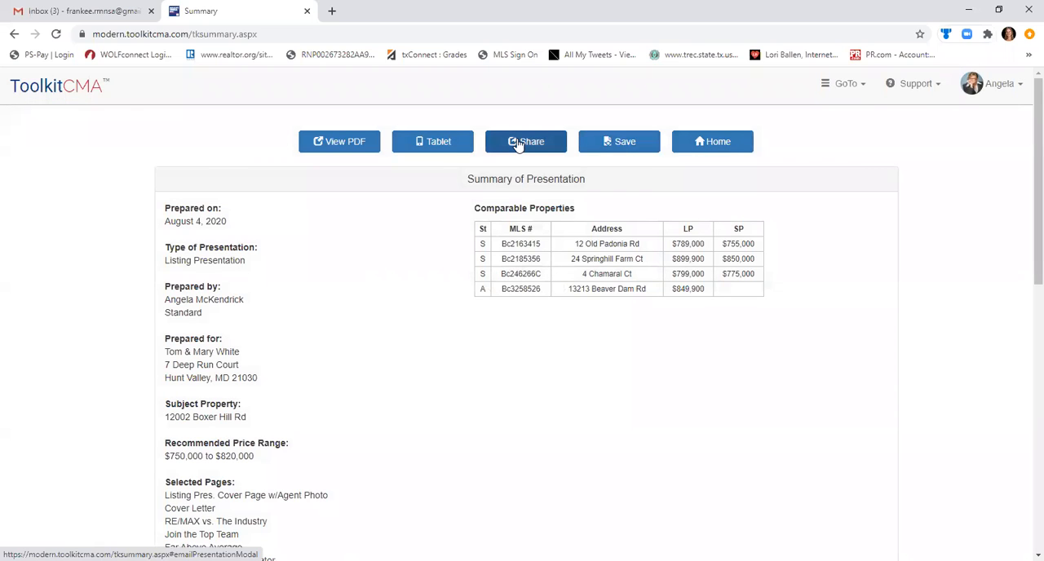
Open the email form for sharing the presentation, check its recipient, subject and body fields, and close it without sending.
click(517, 143)
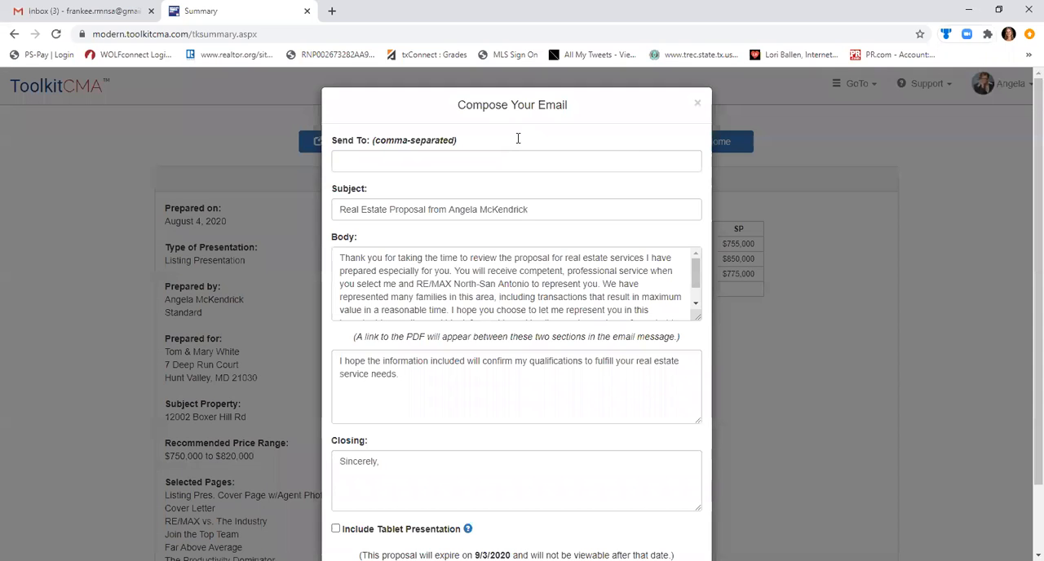
click(365, 158)
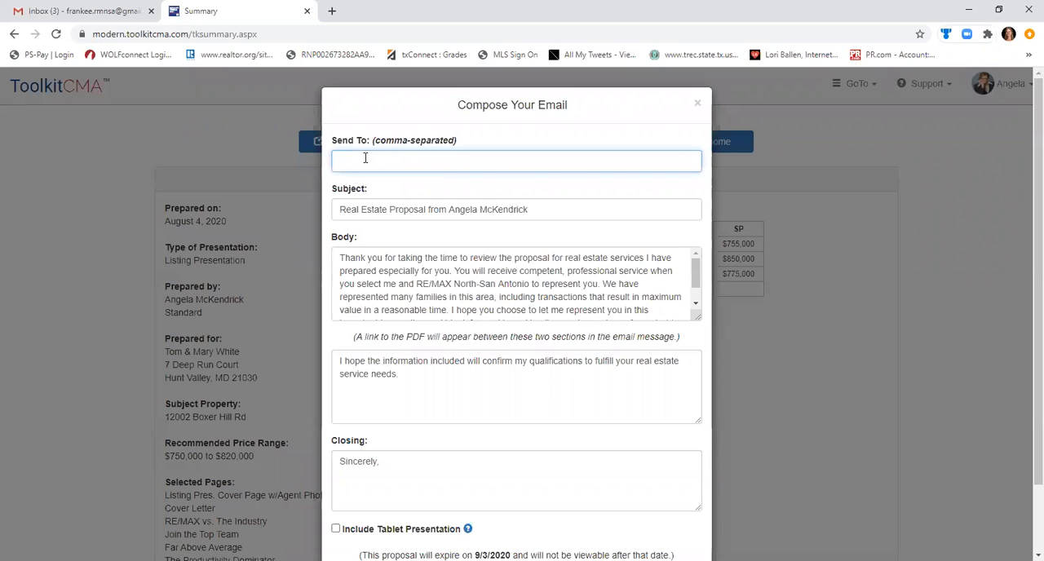
click(698, 106)
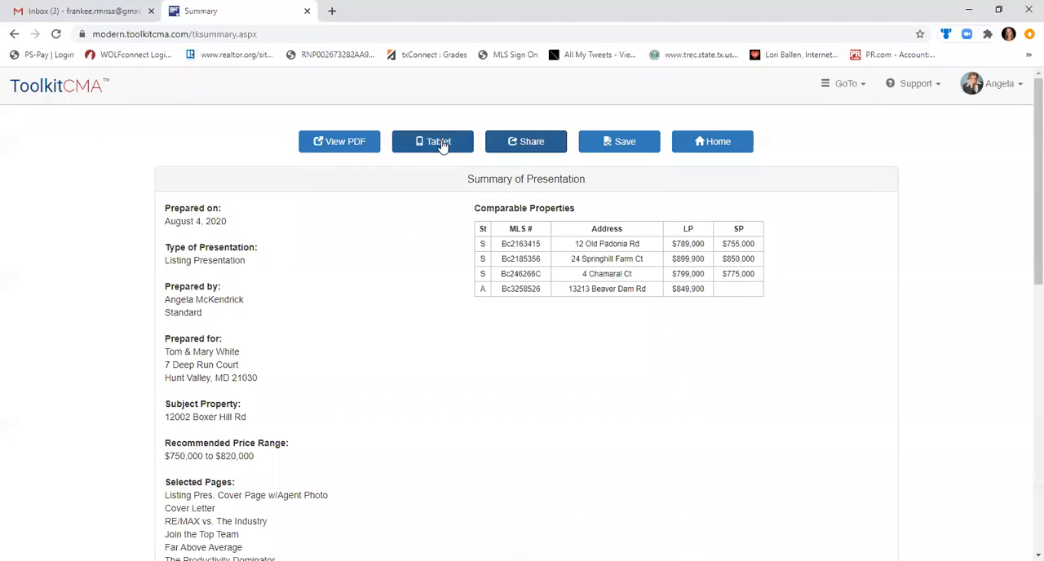
Launch the tablet version of the presentation, and leave the presentation summary for the home page.
click(441, 143)
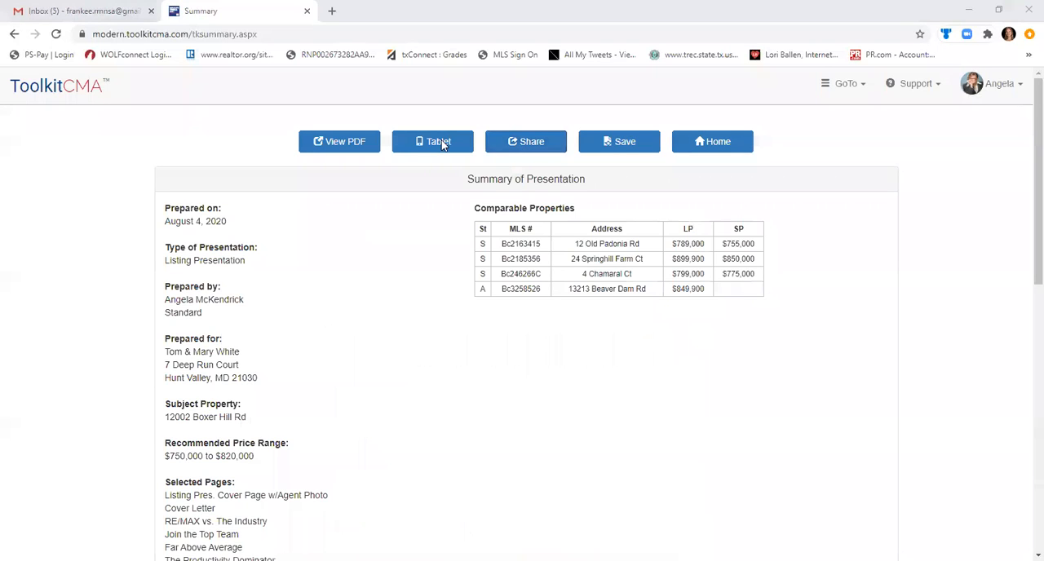
click(443, 144)
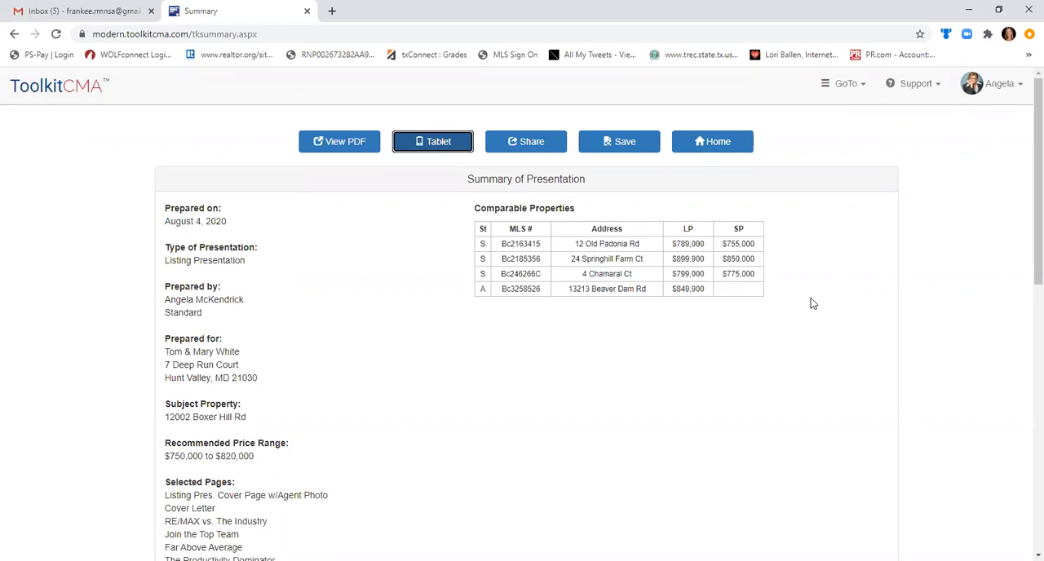
click(450, 151)
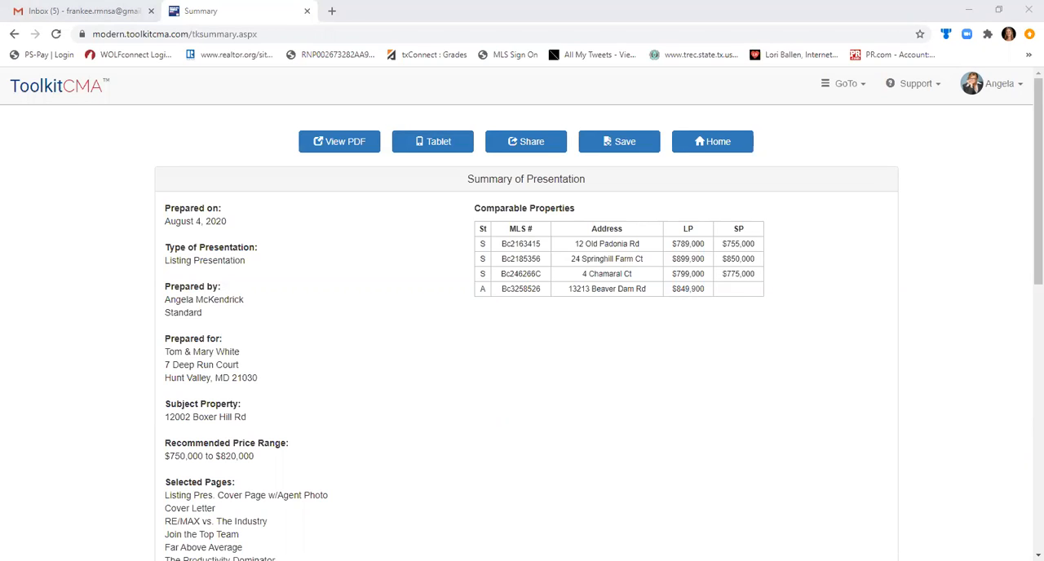
click(692, 144)
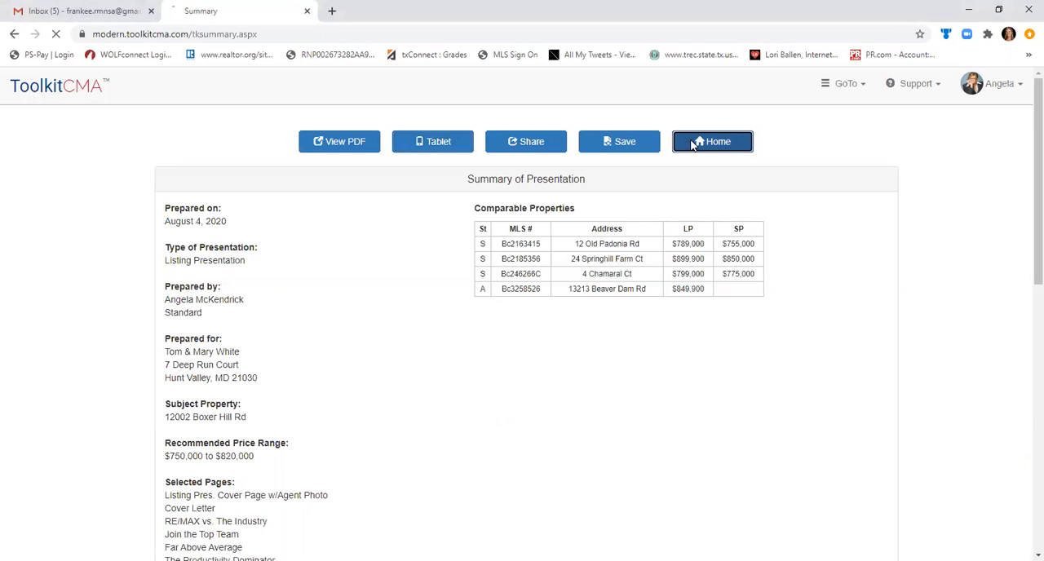